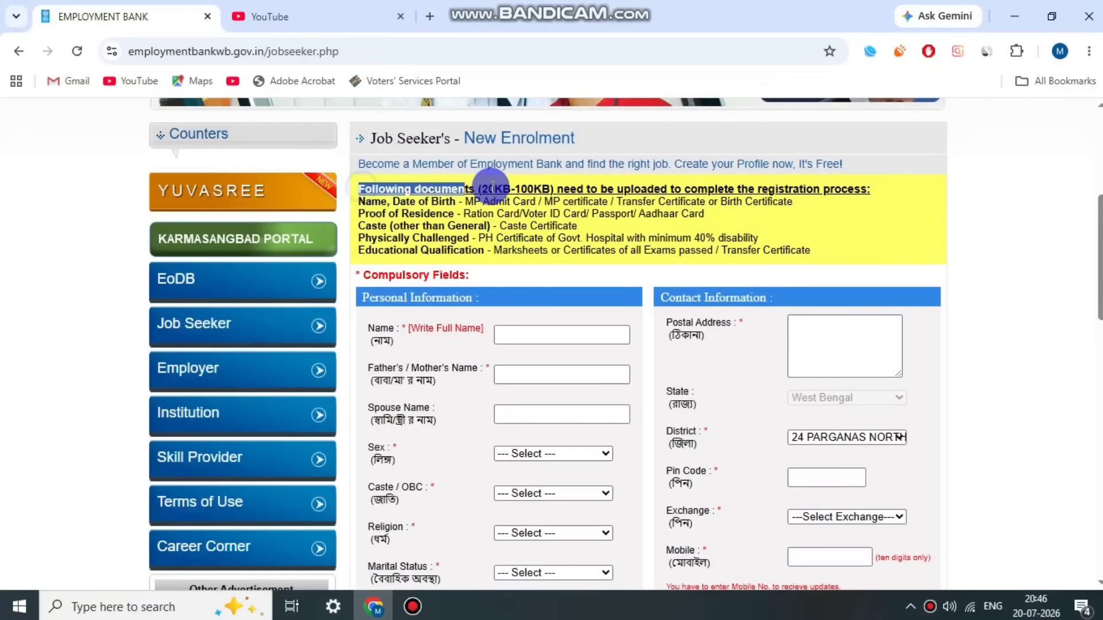
Step: Highlight the required-documents notice lines: MP Admit Card, Proof of Residence, Physically Challenged, Educational Qualification
{"action": "left_click", "coordinate": [850, 214]}
{"action": "left_click_drag", "start_coordinate": [474, 201], "coordinate": [561, 201]}
{"action": "left_click", "coordinate": [537, 198]}
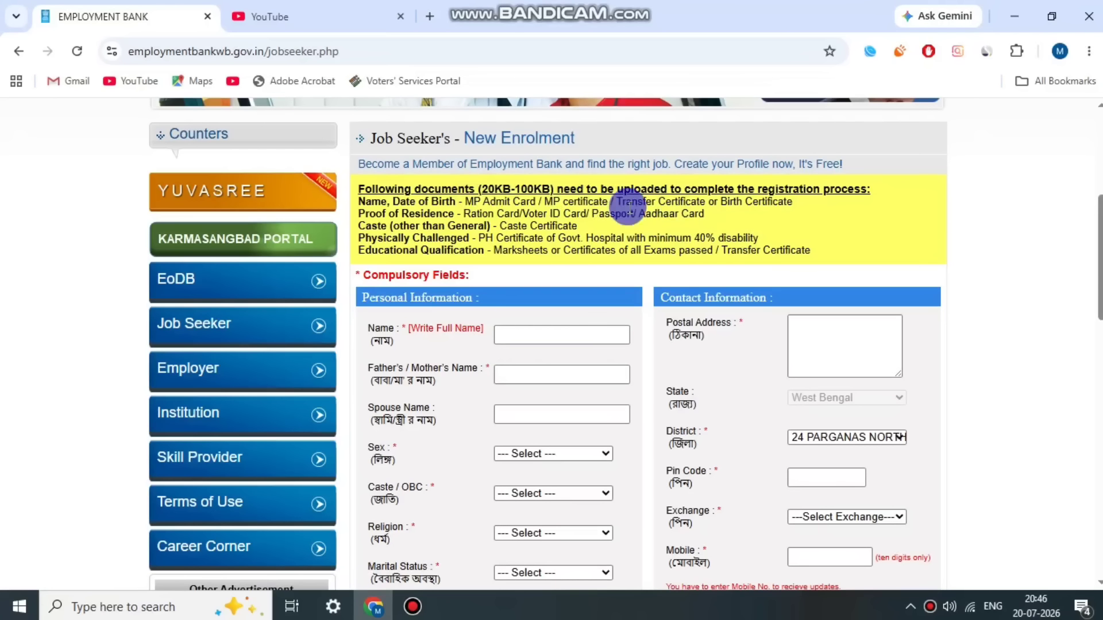
{"action": "left_click_drag", "start_coordinate": [359, 214], "coordinate": [704, 214]}
{"action": "left_click", "coordinate": [386, 224]}
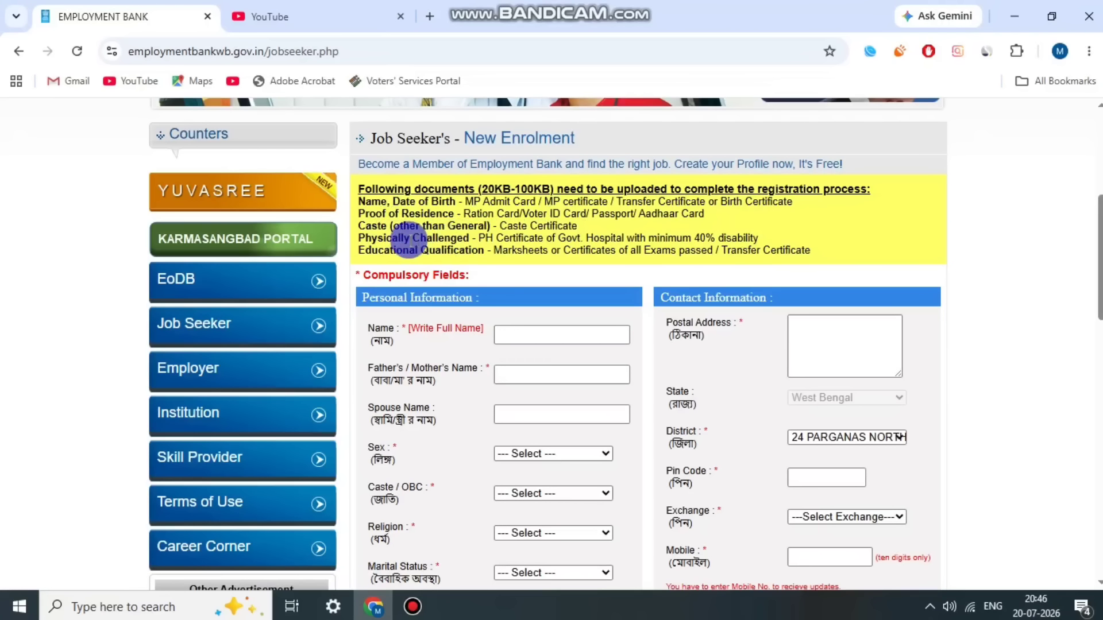
{"action": "left_click_drag", "start_coordinate": [409, 237], "coordinate": [770, 237]}
{"action": "left_click_drag", "start_coordinate": [430, 251], "coordinate": [811, 253]}
{"action": "left_click", "coordinate": [811, 253]}
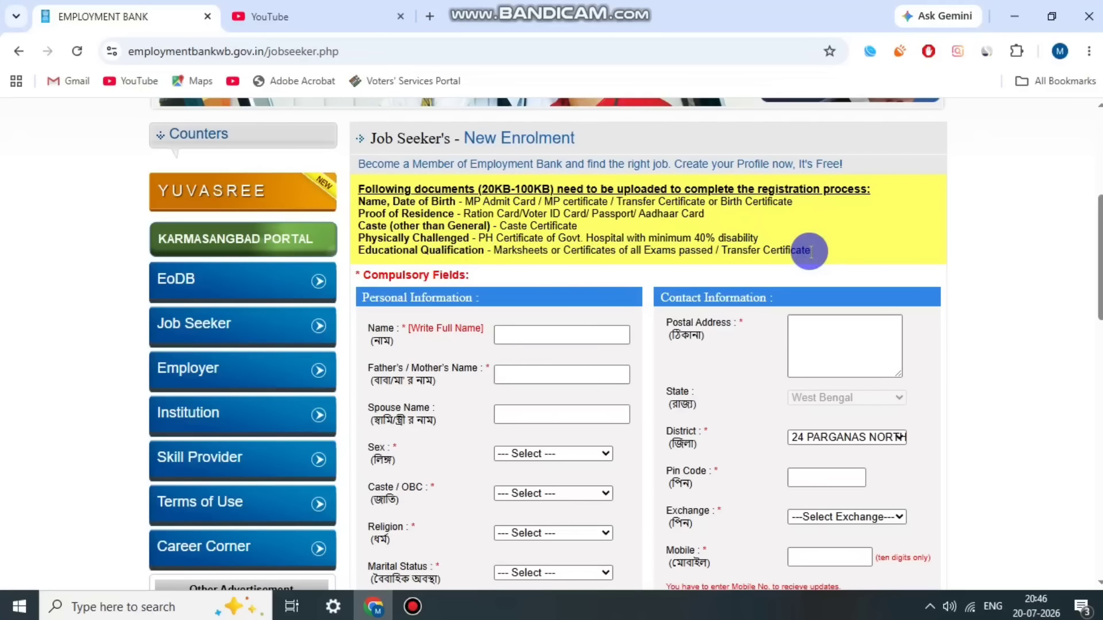
Step: Set sex to Male, caste to OBC and religion to HINDUISM, checking the marital status list
{"action": "scroll", "coordinate": [449, 288], "scroll_direction": "down", "scroll_amount": 1}
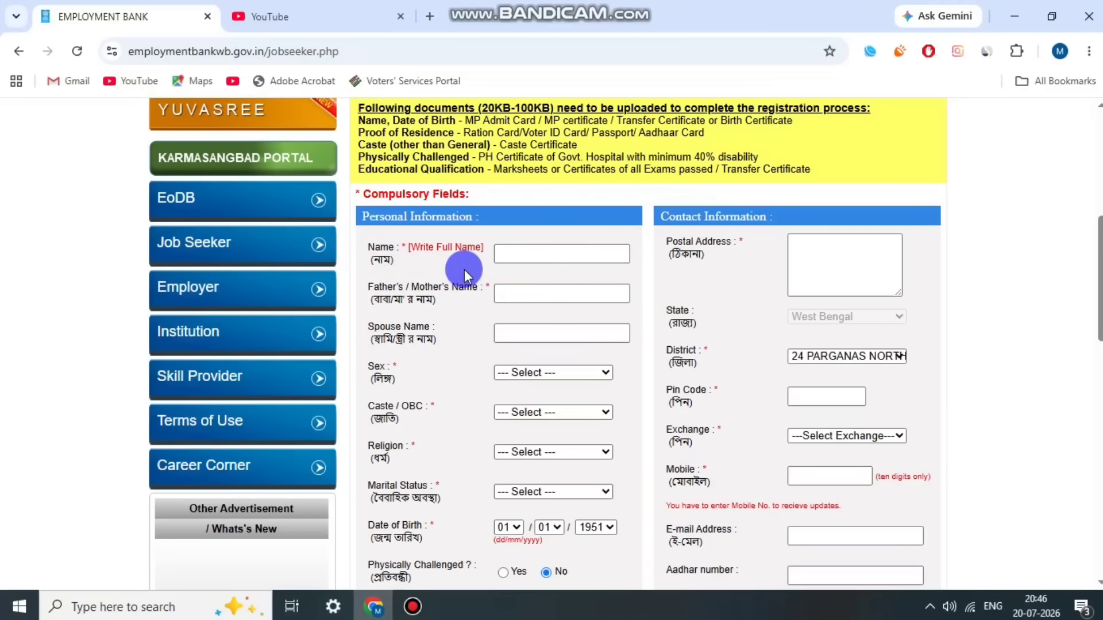
{"action": "scroll", "coordinate": [425, 241], "scroll_direction": "down", "scroll_amount": 1}
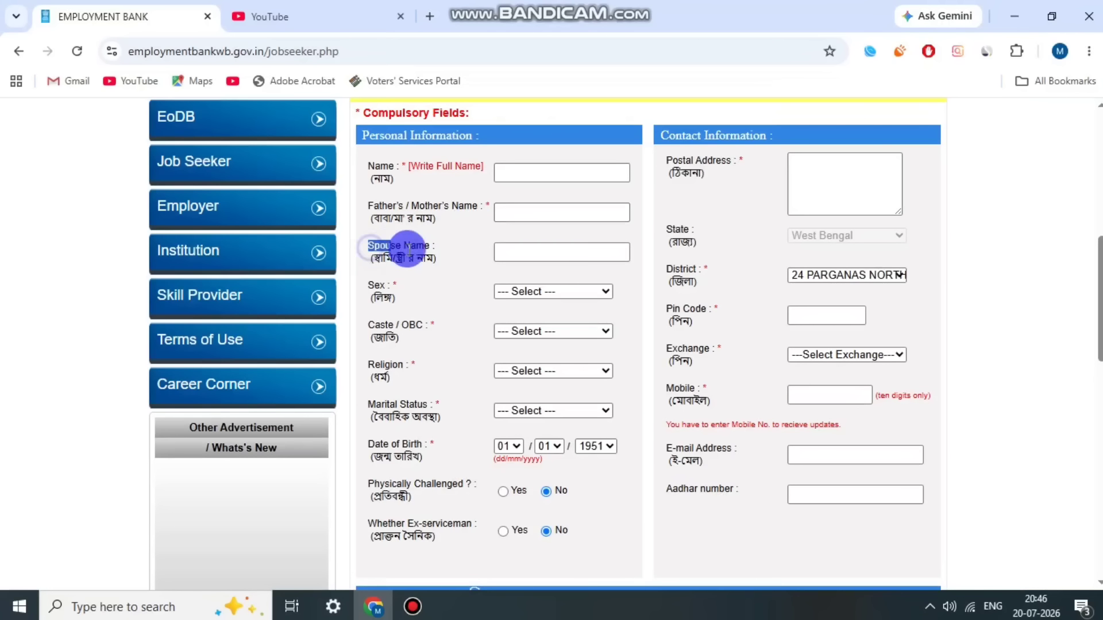
{"action": "left_click", "coordinate": [552, 291]}
{"action": "left_click", "coordinate": [545, 328]}
{"action": "left_click", "coordinate": [552, 331]}
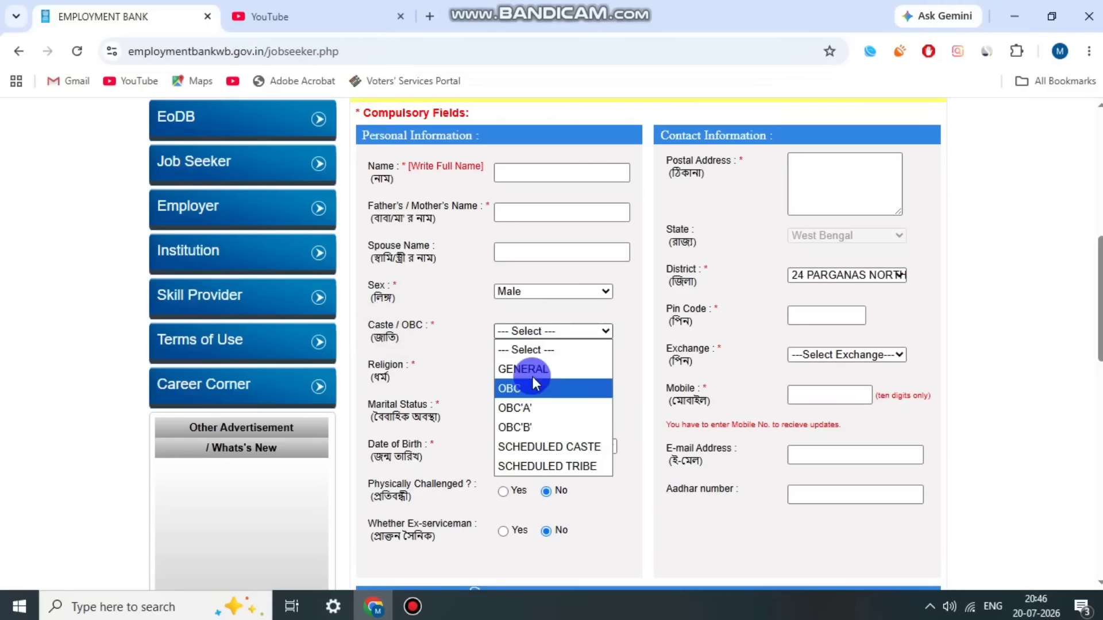
{"action": "left_click", "coordinate": [524, 383]}
{"action": "left_click", "coordinate": [551, 371]}
{"action": "left_click", "coordinate": [564, 449]}
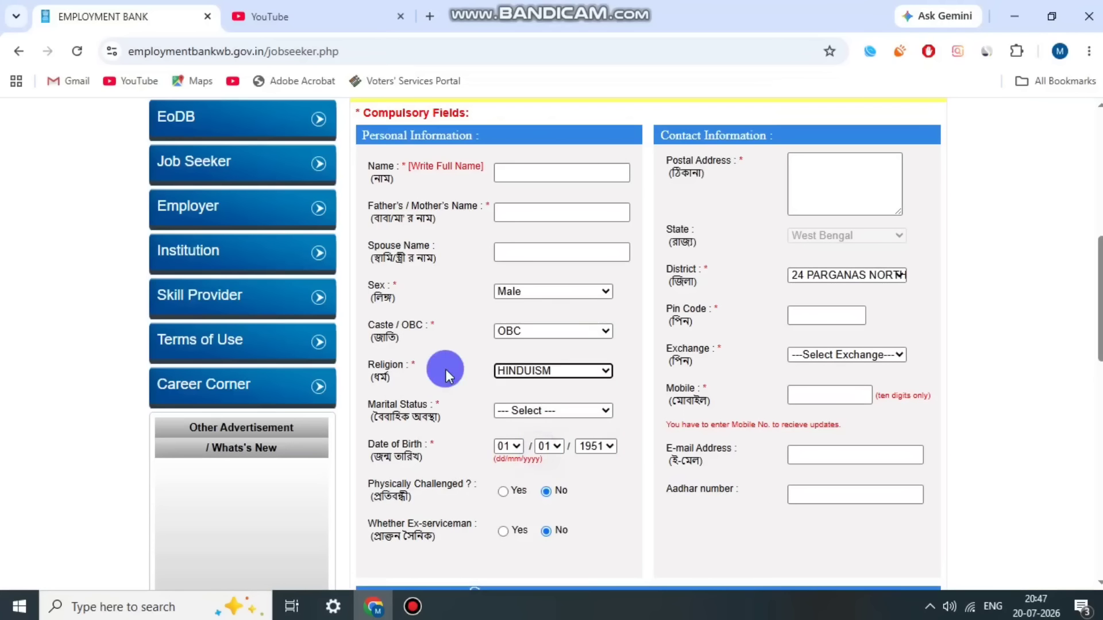
{"action": "left_click", "coordinate": [540, 411]}
{"action": "key", "text": "Escape"}
Step: Set the birth year to 1993
{"action": "scroll", "coordinate": [549, 451], "scroll_direction": "down", "scroll_amount": 1}
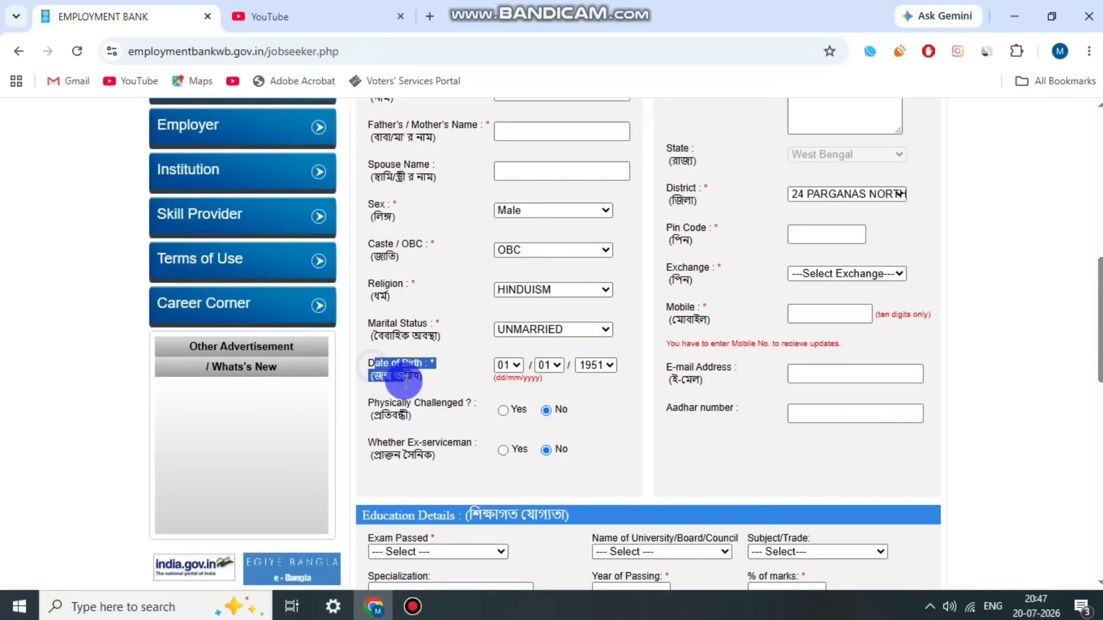
{"action": "left_click", "coordinate": [595, 366]}
{"action": "scroll", "coordinate": [598, 160], "scroll_direction": "down", "scroll_amount": 5}
{"action": "left_click", "coordinate": [606, 352]}
{"action": "left_click", "coordinate": [378, 404]}
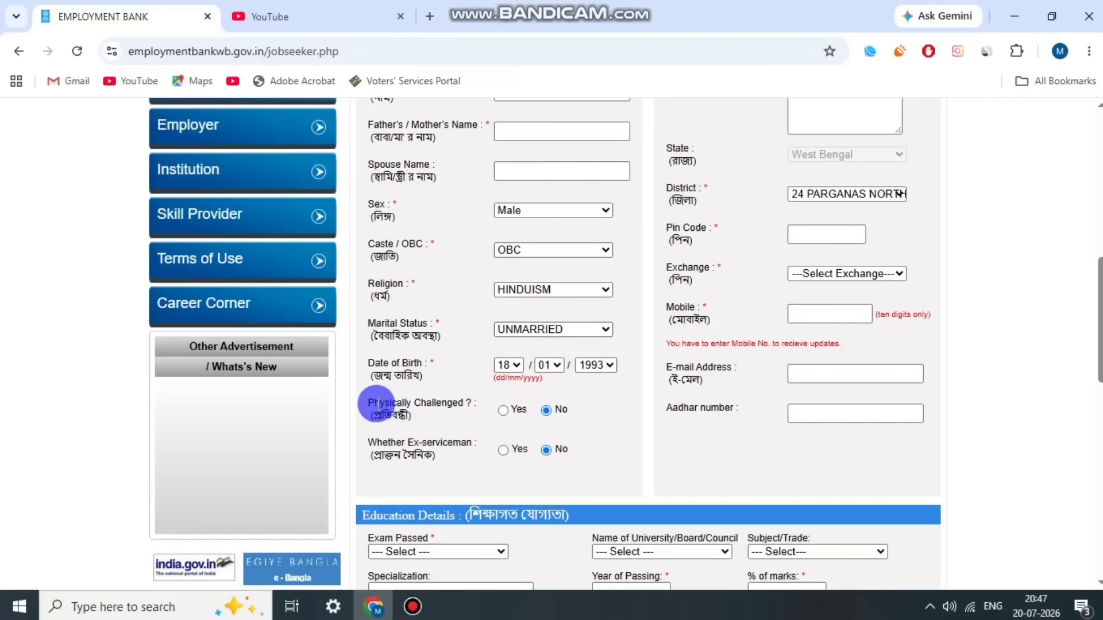
{"action": "scroll", "coordinate": [632, 480], "scroll_direction": "up", "scroll_amount": 2}
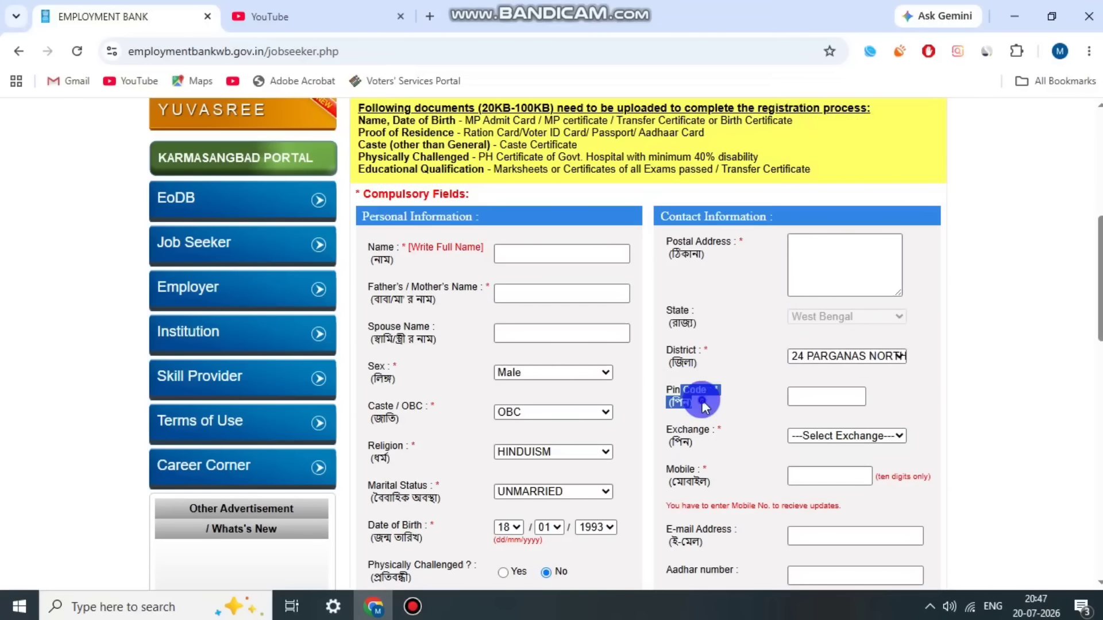
Step: Enter the pin code starting 74 and choose REE Kolkata as the employment exchange
{"action": "left_click", "coordinate": [797, 395]}
{"action": "type", "text": "743373"}
{"action": "left_click", "coordinate": [742, 402]}
{"action": "left_click", "coordinate": [850, 435]}
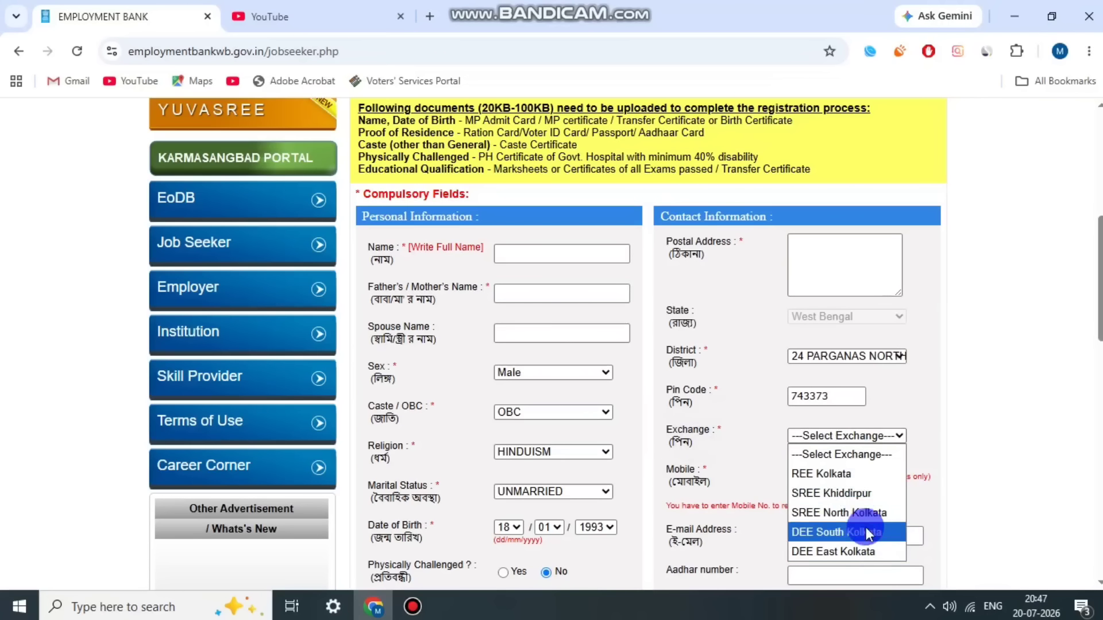
{"action": "left_click", "coordinate": [861, 477]}
Step: Scroll down to the education details and open the Exam Passed choices
{"action": "scroll", "coordinate": [872, 411], "scroll_direction": "down", "scroll_amount": 1}
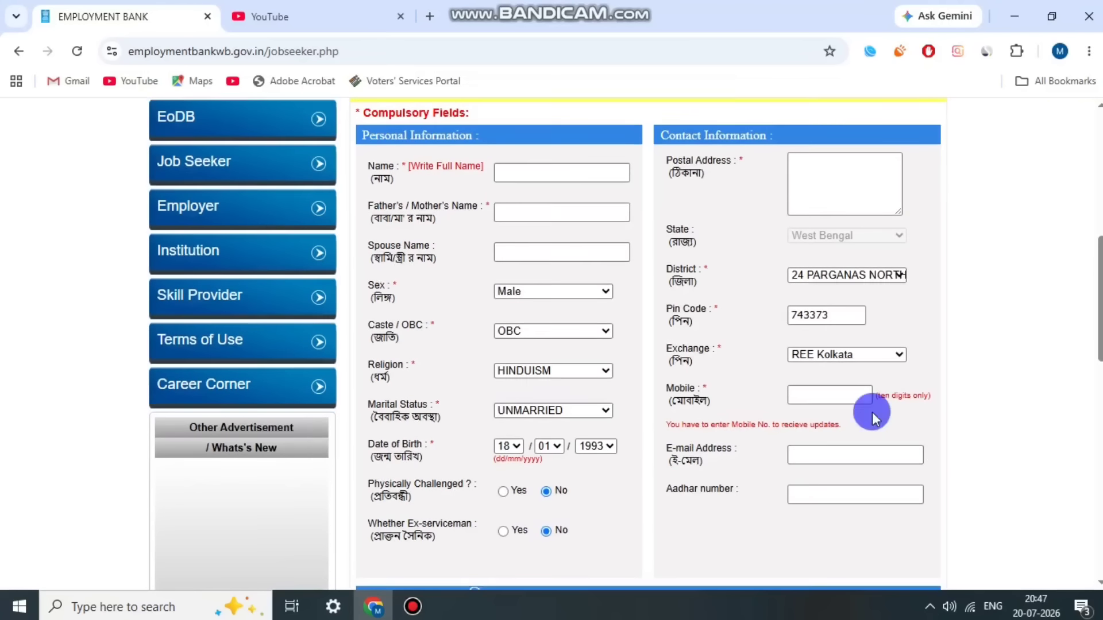
{"action": "scroll", "coordinate": [708, 493], "scroll_direction": "down", "scroll_amount": 5}
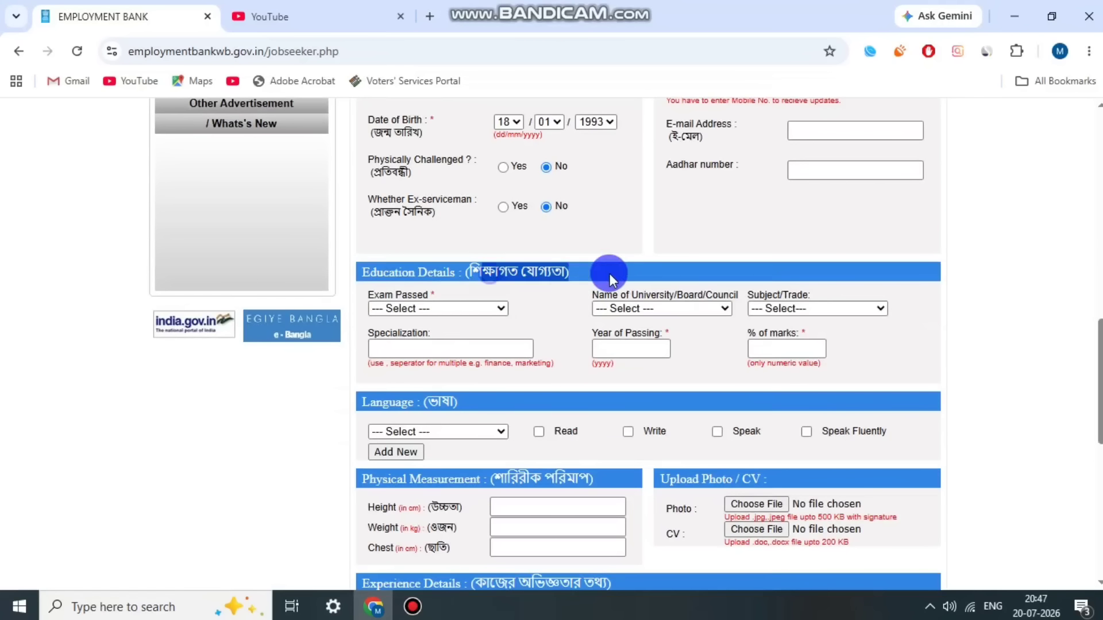
{"action": "left_click", "coordinate": [406, 309]}
Step: Scroll through the Exam Passed list
{"action": "scroll", "coordinate": [492, 133], "scroll_direction": "down", "scroll_amount": 5}
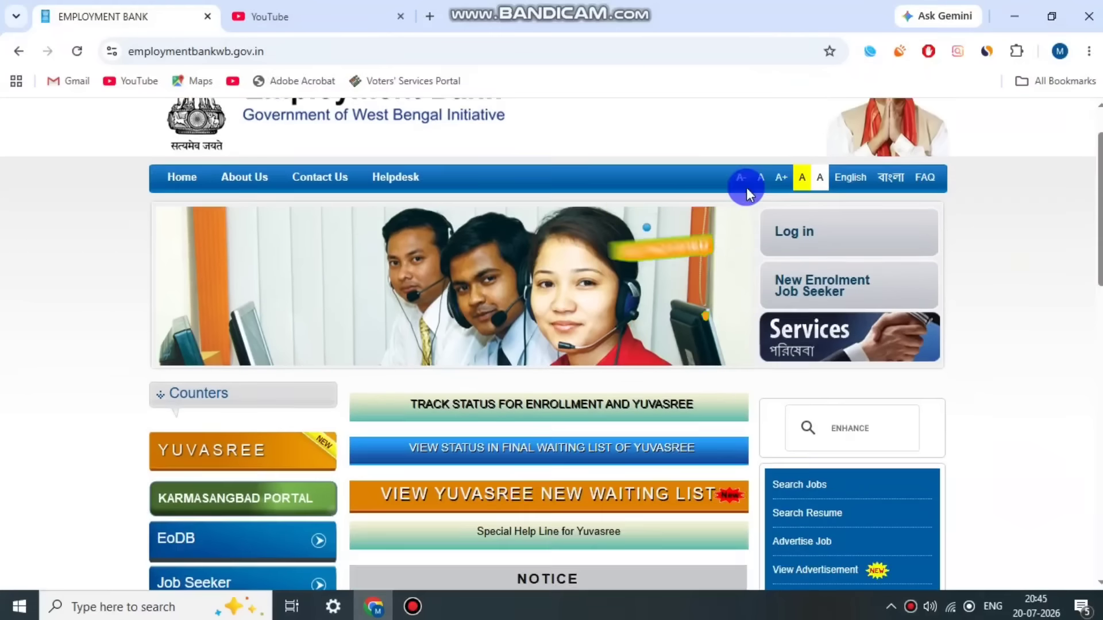
Step: Scroll through the job seeker Terms and Conditions and accept them to continue to enrolment
{"action": "scroll", "coordinate": [788, 354], "scroll_direction": "down", "scroll_amount": 5}
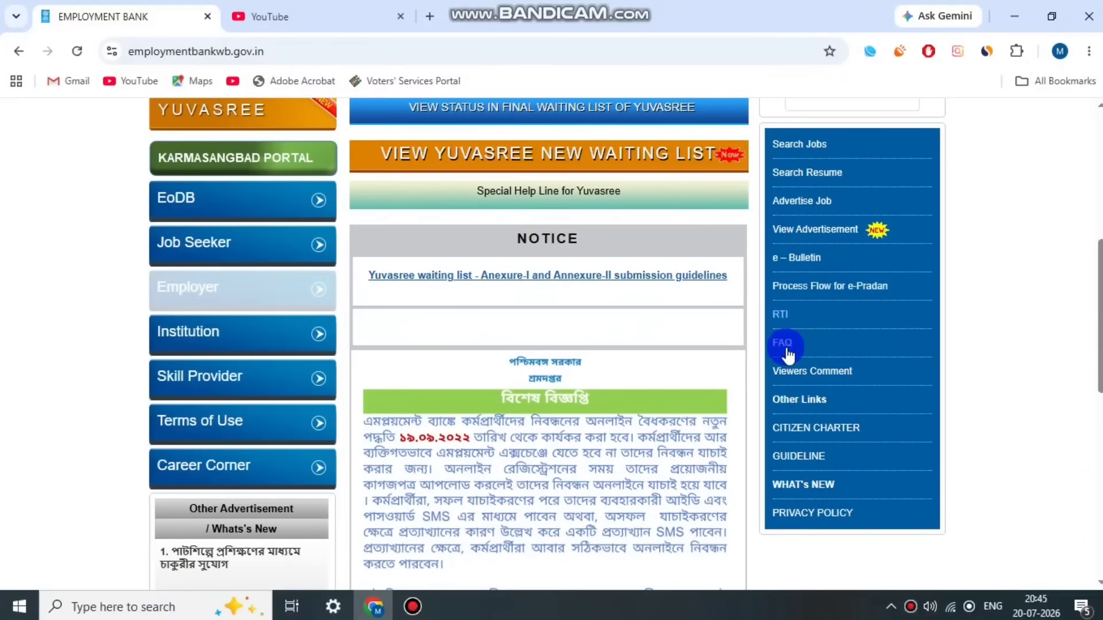
{"action": "left_click", "coordinate": [788, 354]}
{"action": "scroll", "coordinate": [646, 211], "scroll_direction": "down", "scroll_amount": 1}
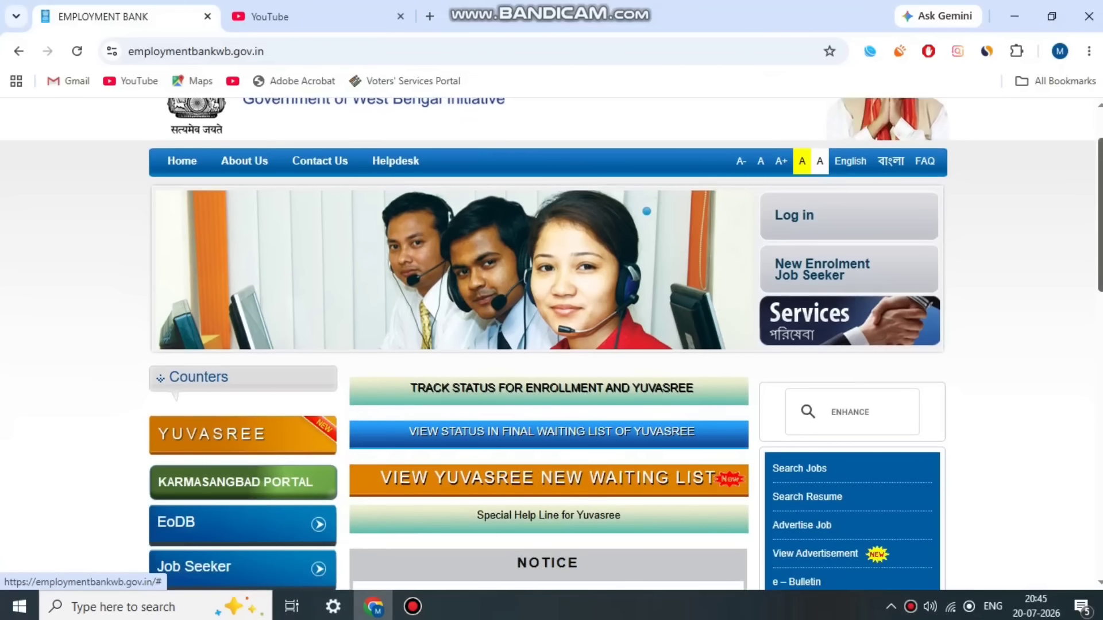
{"action": "mouse_move", "coordinate": [1100, 214]}
{"action": "left_mouse_down"}
{"action": "mouse_move", "coordinate": [1100, 239]}
{"action": "mouse_move", "coordinate": [1082, 184]}
{"action": "mouse_move", "coordinate": [1096, 213]}
{"action": "left_mouse_up"}
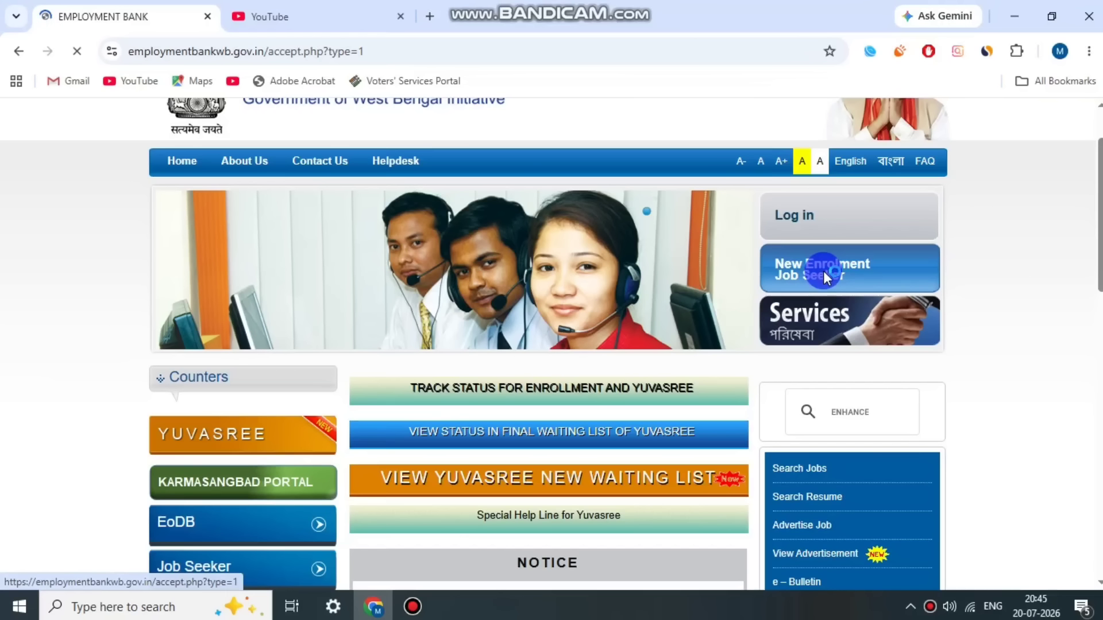
{"action": "scroll", "coordinate": [506, 250], "scroll_direction": "down", "scroll_amount": 3}
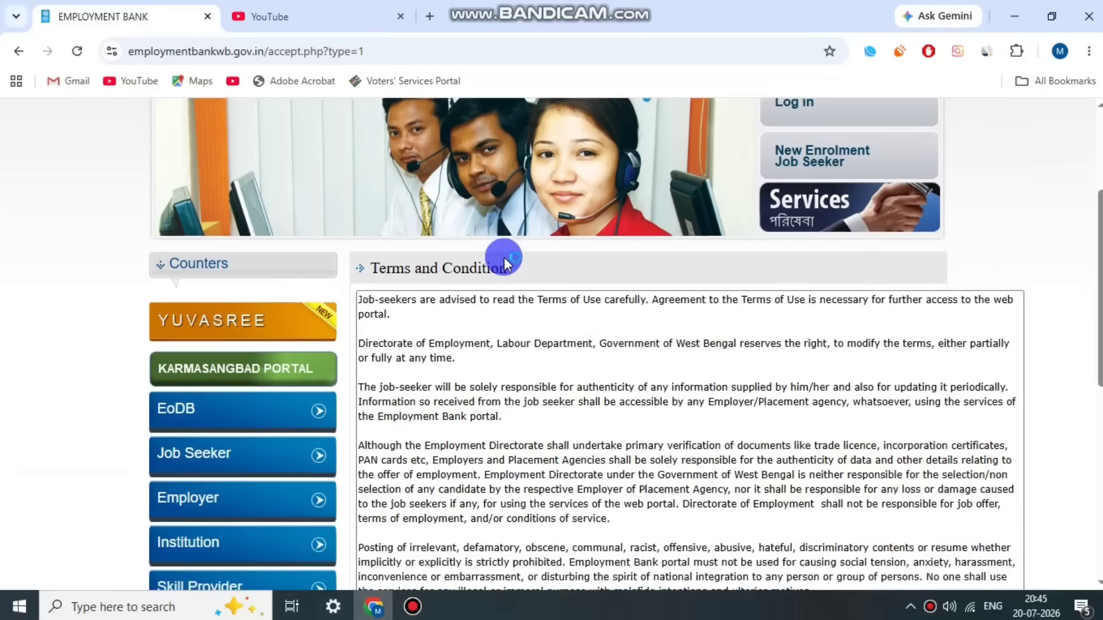
{"action": "scroll", "coordinate": [504, 258], "scroll_direction": "down", "scroll_amount": 2}
{"action": "scroll", "coordinate": [614, 293], "scroll_direction": "down", "scroll_amount": 4}
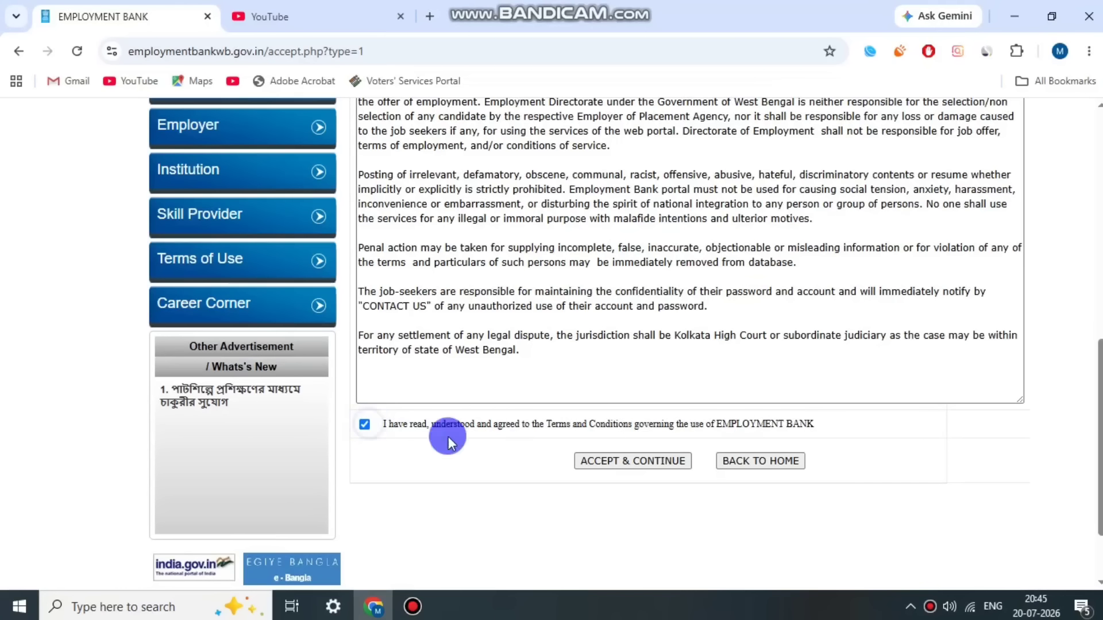
{"action": "left_click", "coordinate": [642, 461]}
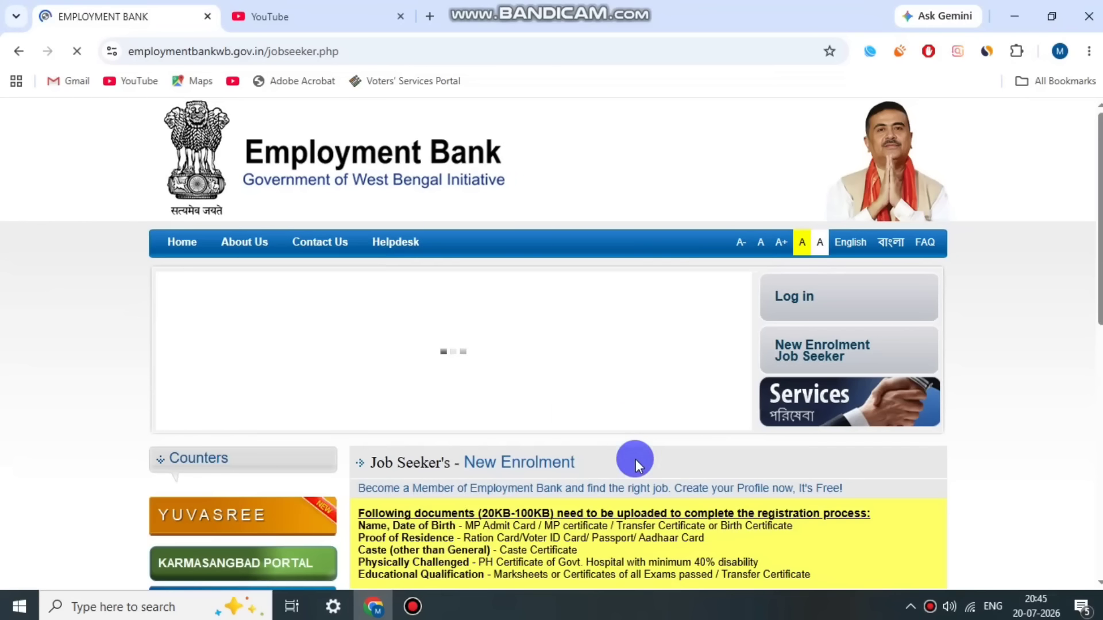
{"action": "scroll", "coordinate": [635, 437], "scroll_direction": "down", "scroll_amount": 1}
{"action": "scroll", "coordinate": [608, 367], "scroll_direction": "down", "scroll_amount": 6}
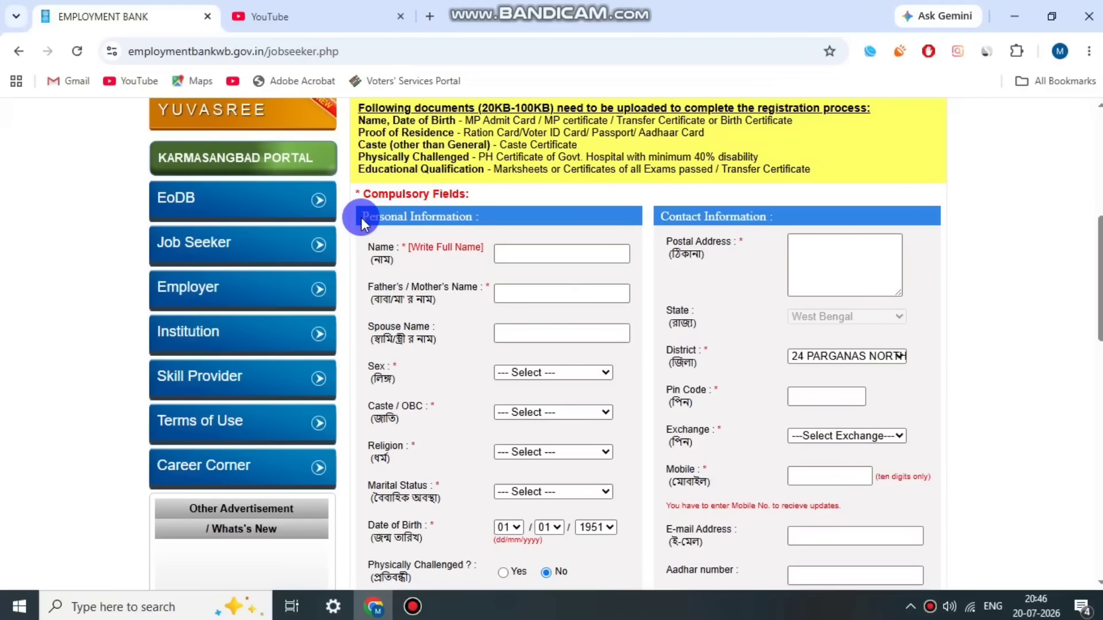
{"action": "scroll", "coordinate": [511, 218], "scroll_direction": "up", "scroll_amount": 1}
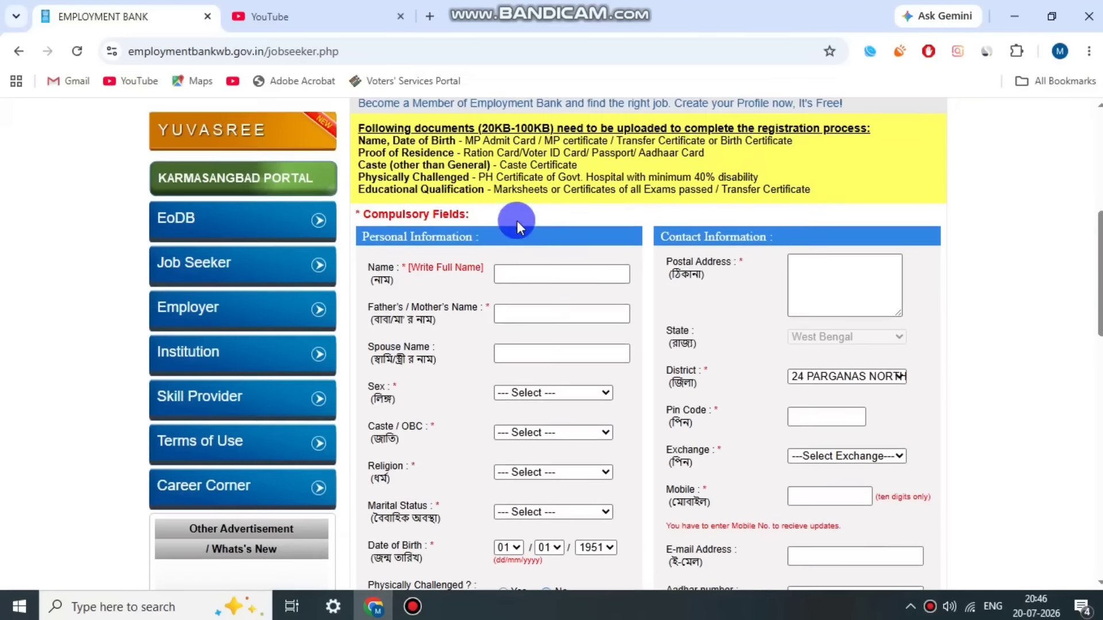
{"action": "left_click_drag", "start_coordinate": [362, 187], "coordinate": [860, 187]}
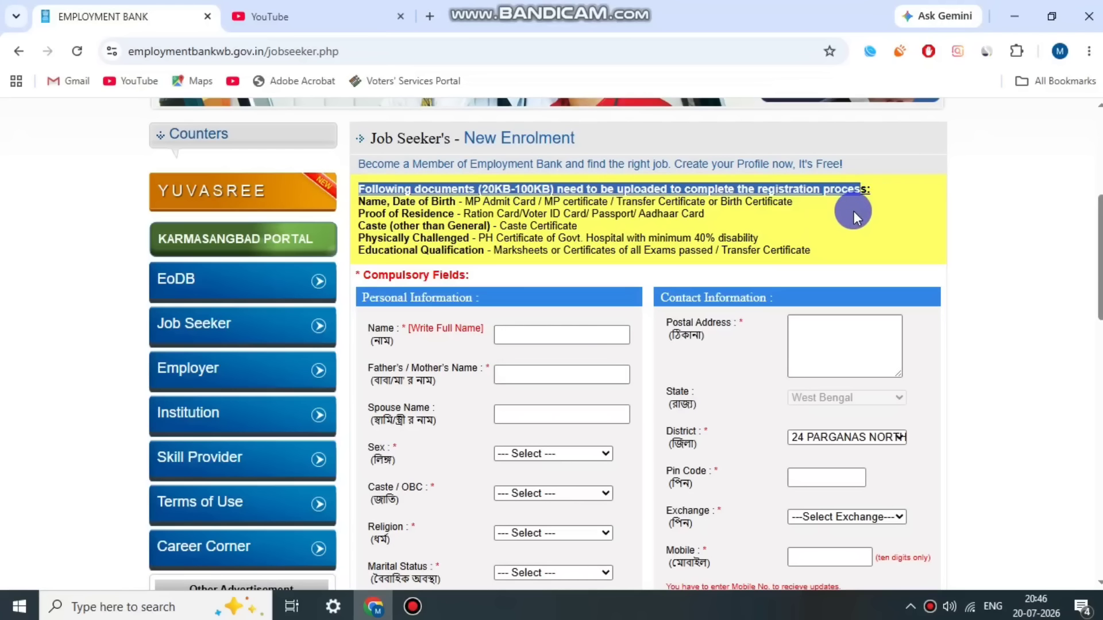
{"action": "left_click", "coordinate": [853, 216]}
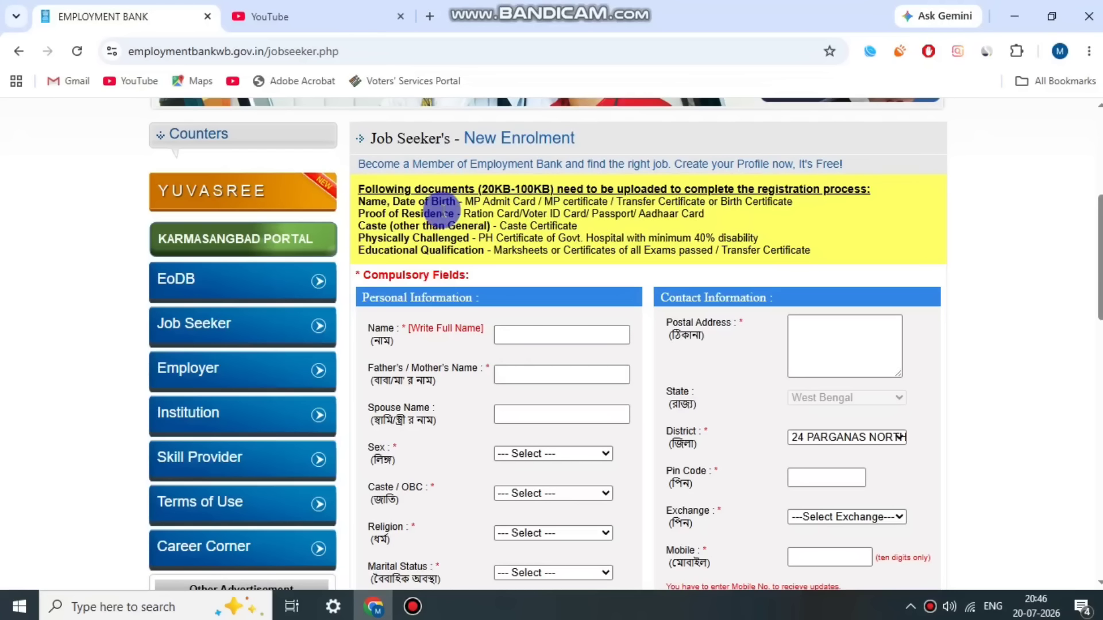
{"action": "left_click_drag", "start_coordinate": [386, 201], "coordinate": [672, 204]}
{"action": "left_click", "coordinate": [669, 204]}
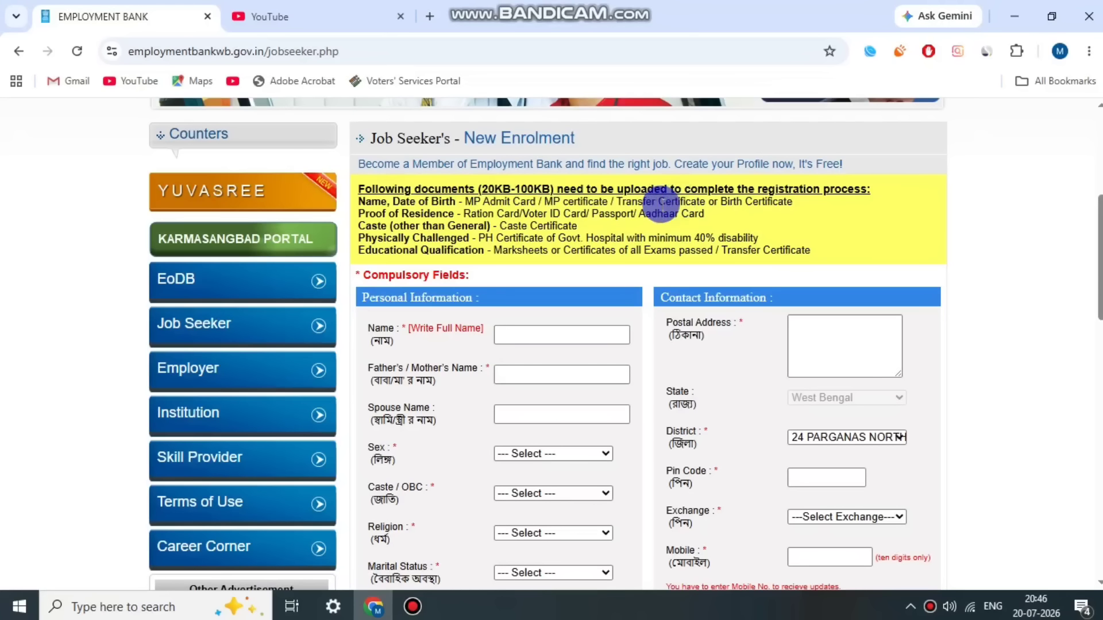
{"action": "left_click_drag", "start_coordinate": [368, 214], "coordinate": [693, 214]}
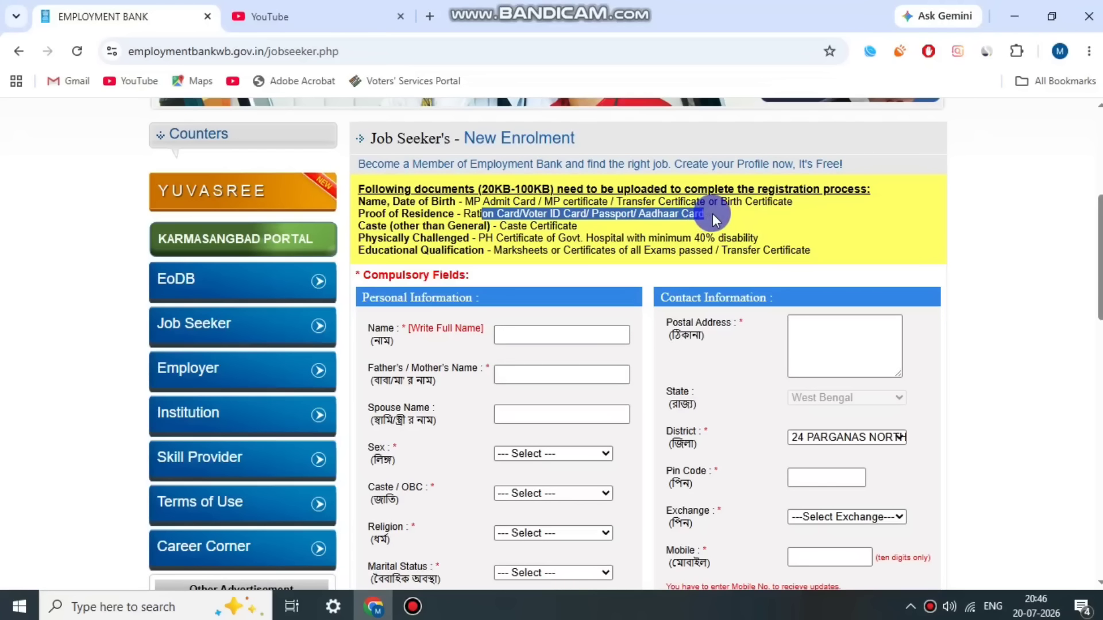
{"action": "left_click", "coordinate": [712, 217]}
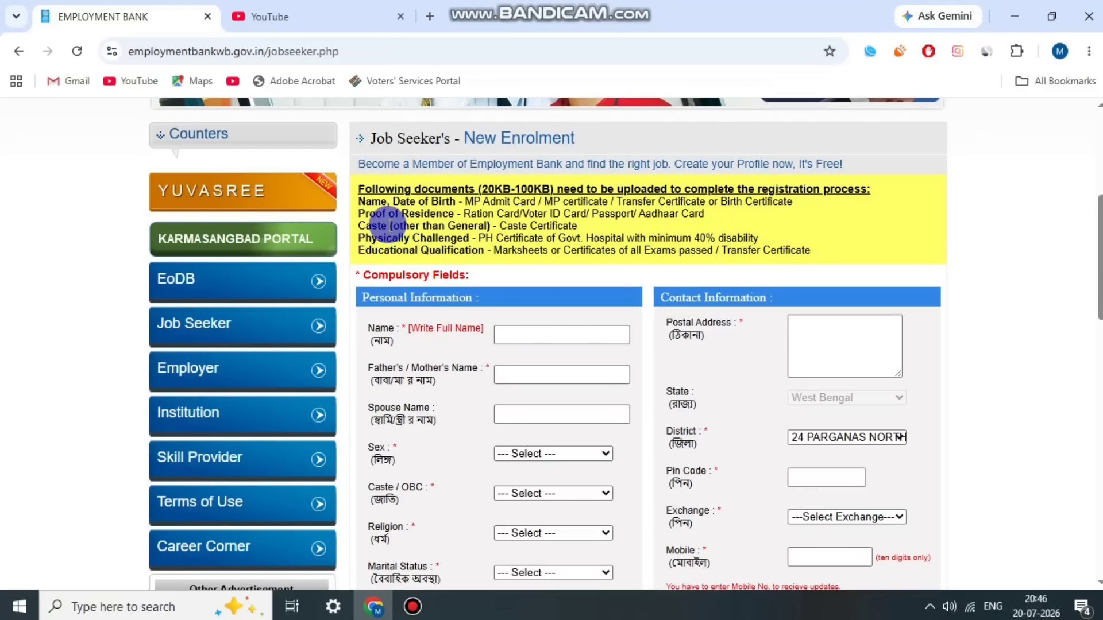
{"action": "left_click_drag", "start_coordinate": [388, 225], "coordinate": [558, 225]}
{"action": "left_click", "coordinate": [569, 225]}
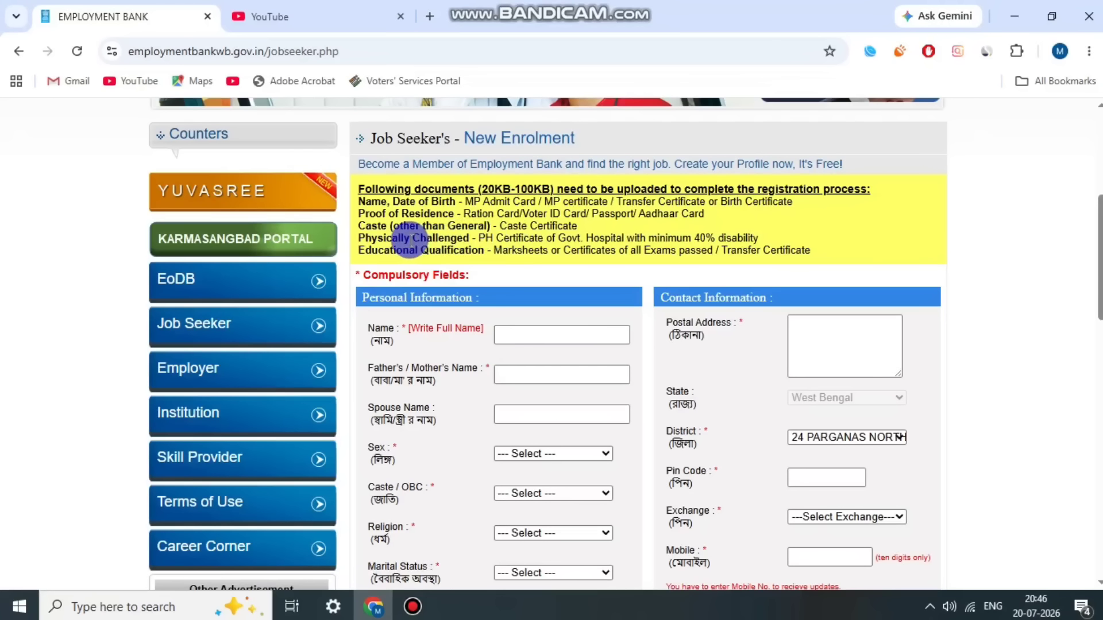
{"action": "left_click_drag", "start_coordinate": [409, 239], "coordinate": [768, 239]}
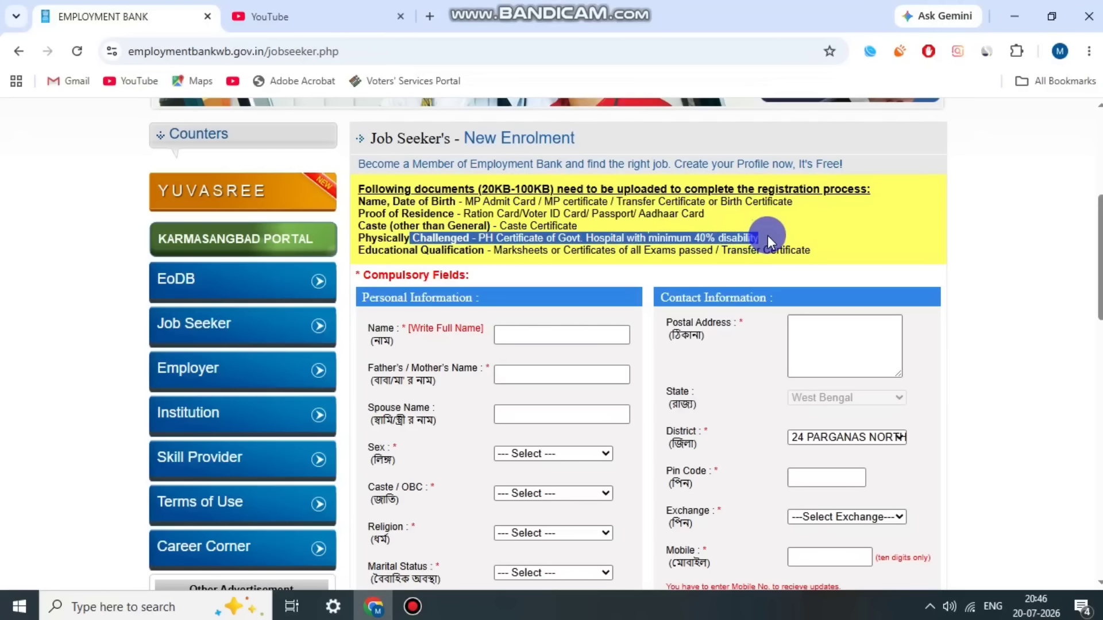
{"action": "left_click_drag", "start_coordinate": [429, 251], "coordinate": [803, 251]}
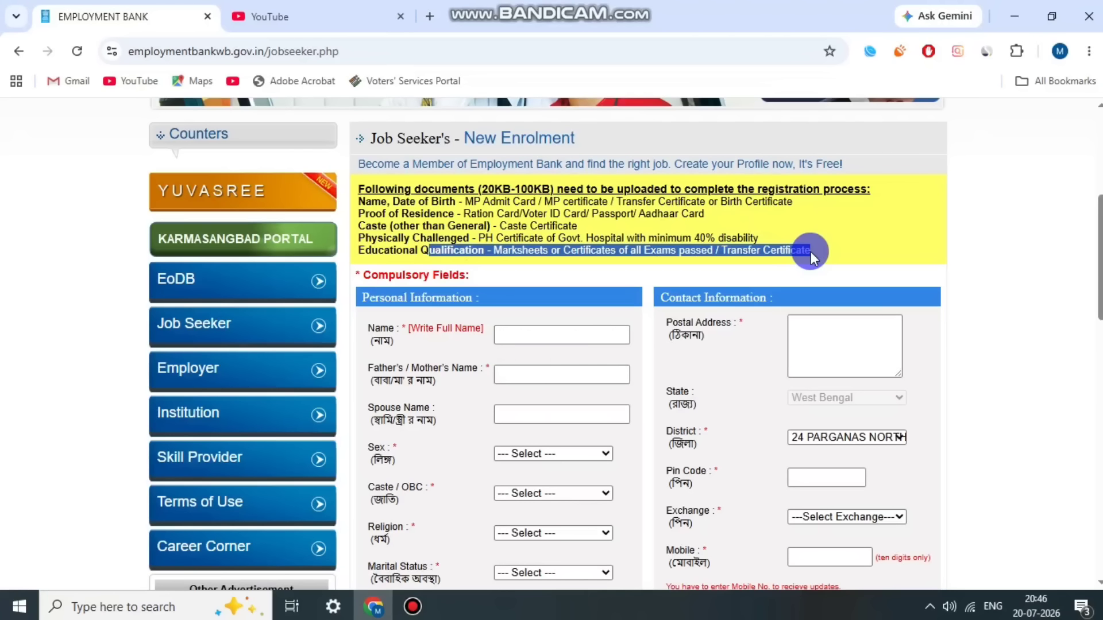
{"action": "left_click", "coordinate": [811, 257]}
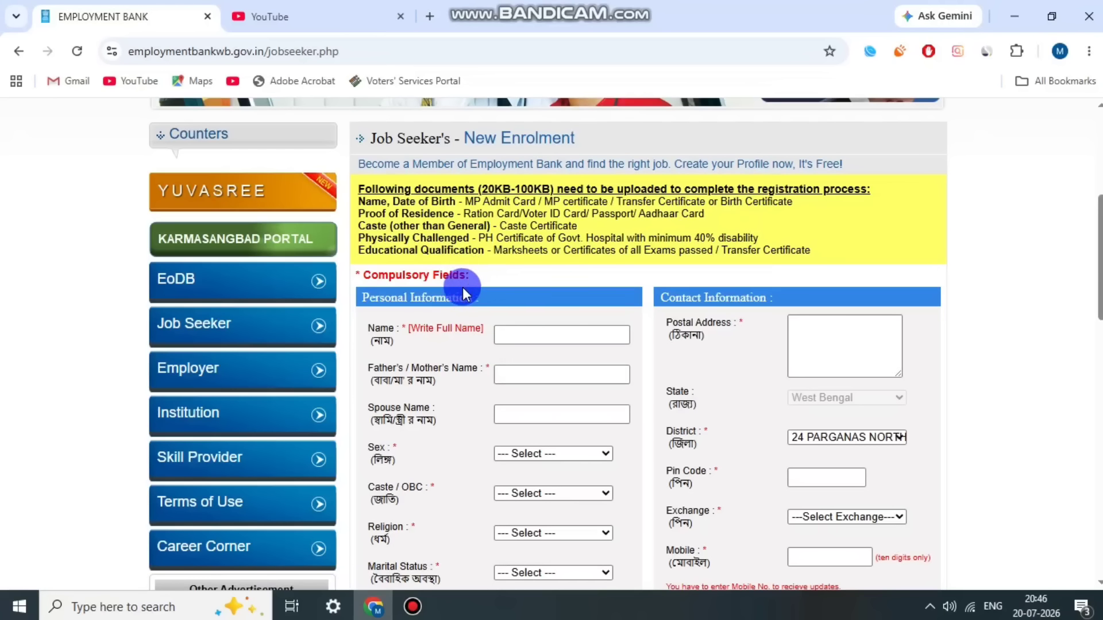
{"action": "scroll", "coordinate": [448, 287], "scroll_direction": "down", "scroll_amount": 1}
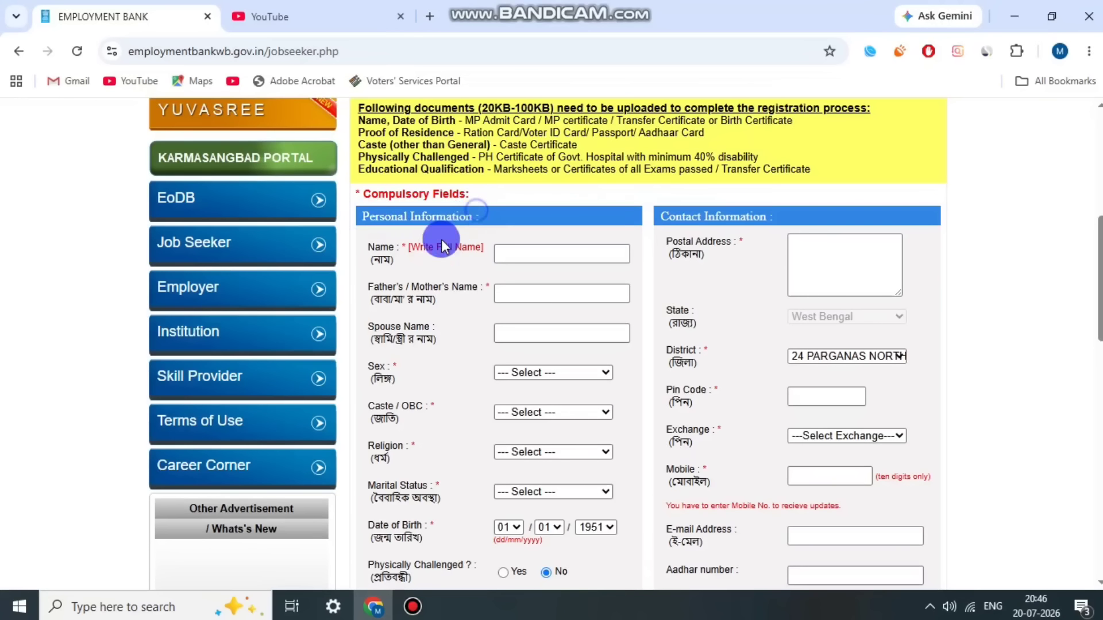
{"action": "left_click_drag", "start_coordinate": [362, 249], "coordinate": [394, 262]}
{"action": "left_click", "coordinate": [501, 254]}
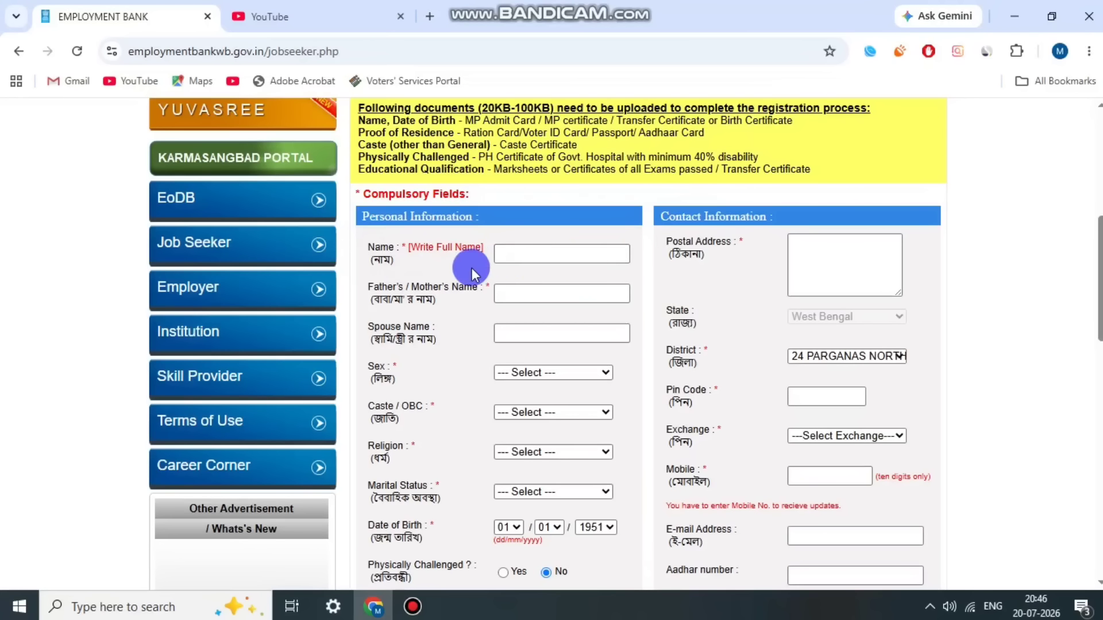
{"action": "scroll", "coordinate": [450, 282], "scroll_direction": "down", "scroll_amount": 1}
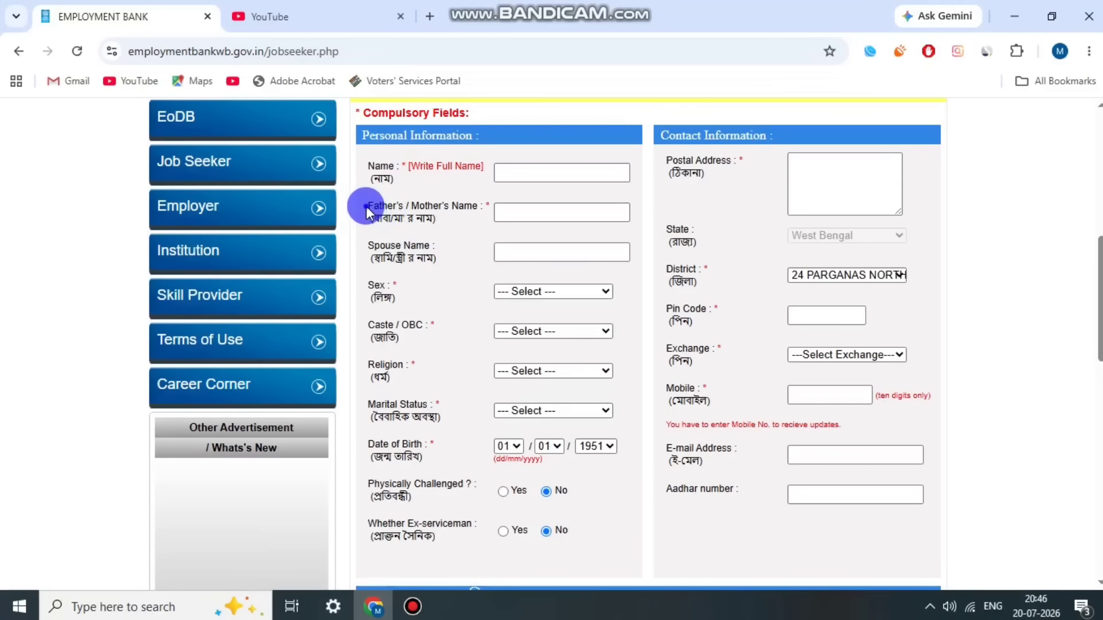
{"action": "left_click_drag", "start_coordinate": [366, 207], "coordinate": [445, 219]}
{"action": "left_click", "coordinate": [430, 216]}
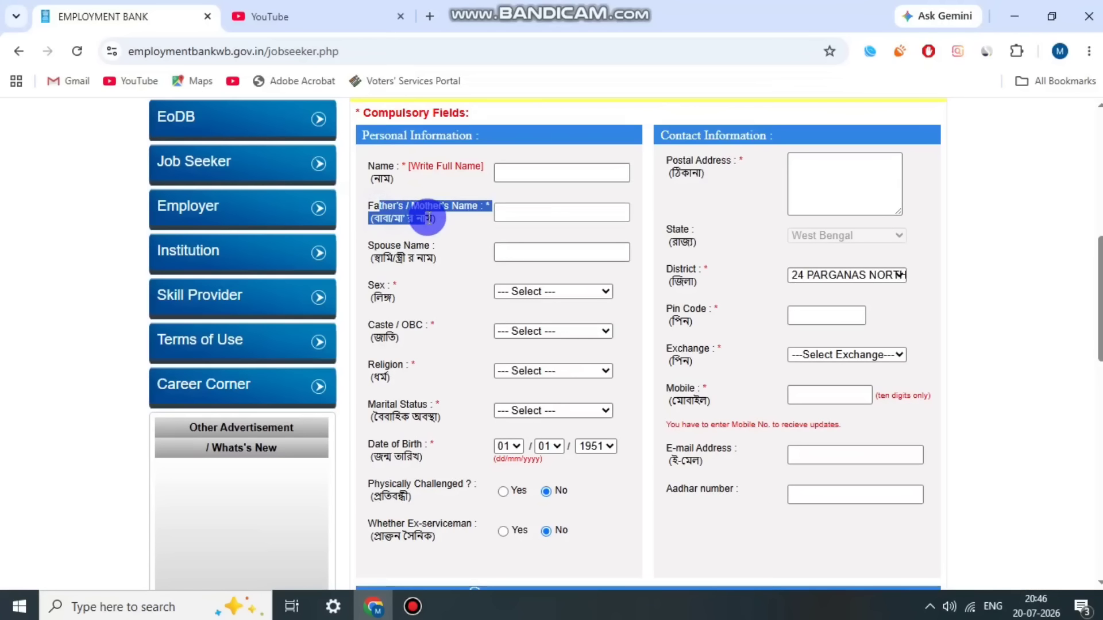
{"action": "left_click", "coordinate": [512, 218]}
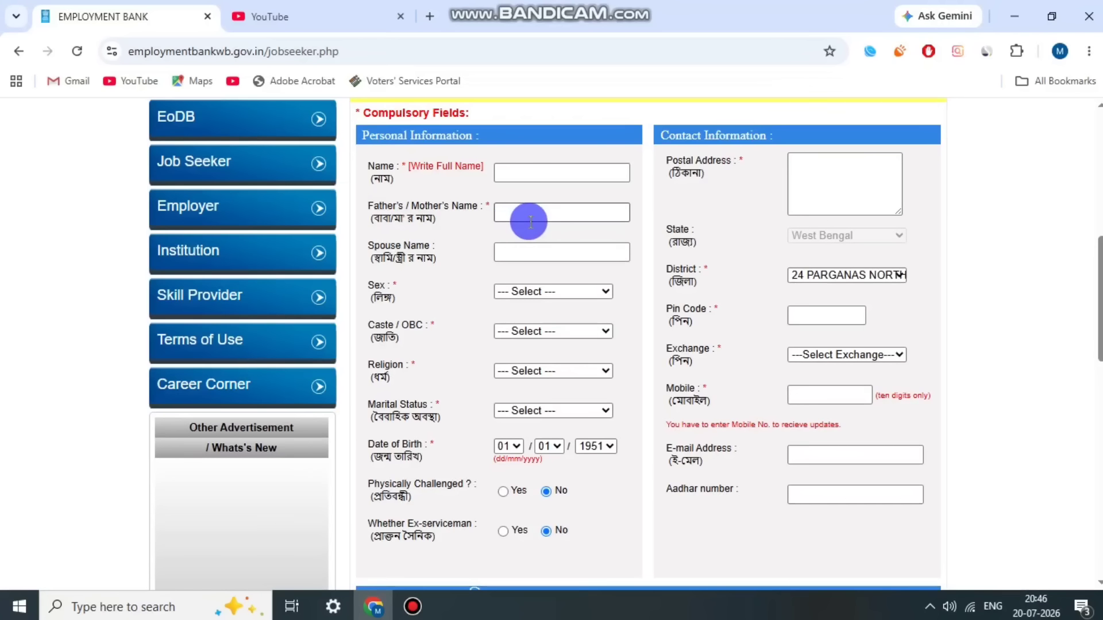
{"action": "left_click_drag", "start_coordinate": [377, 249], "coordinate": [428, 253]}
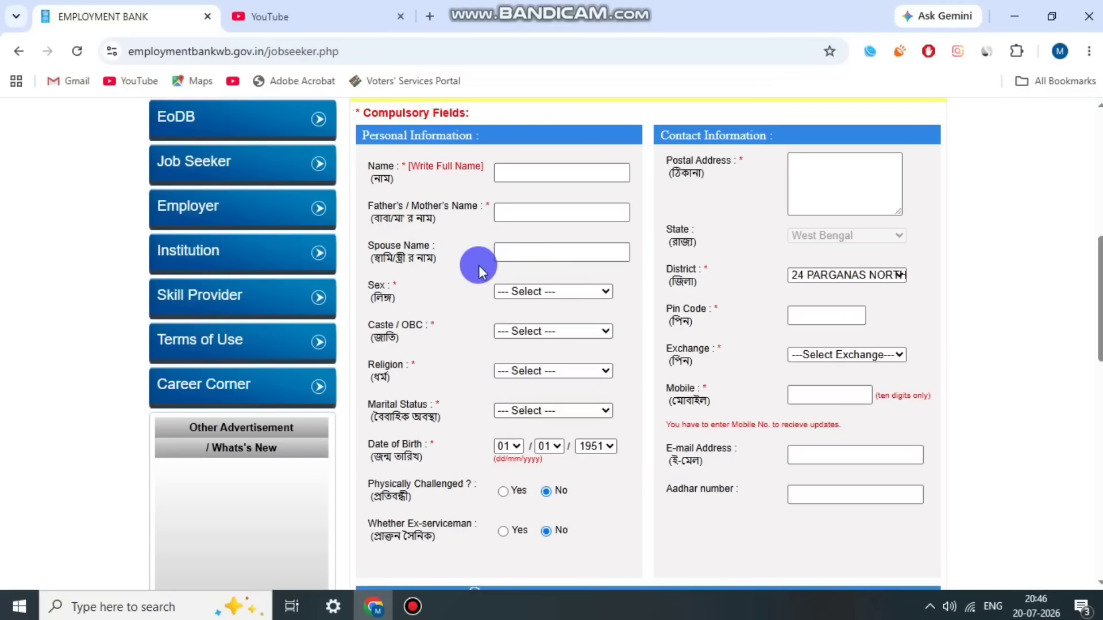
Step: Set the applicant's sex to Male and caste to OBC
{"action": "left_click", "coordinate": [508, 291]}
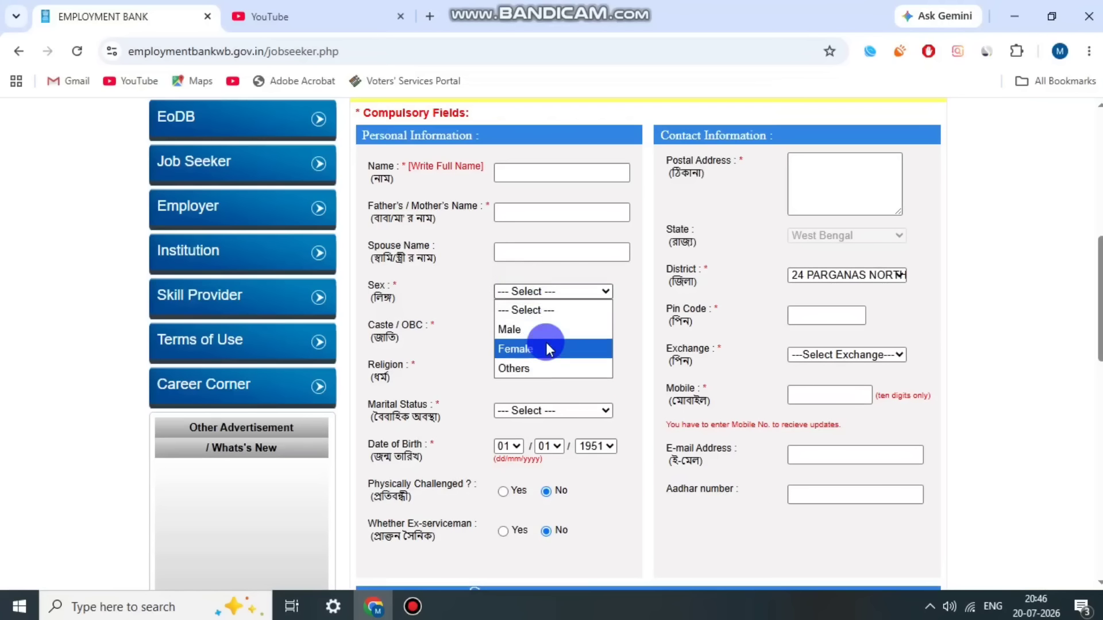
{"action": "left_click", "coordinate": [539, 335]}
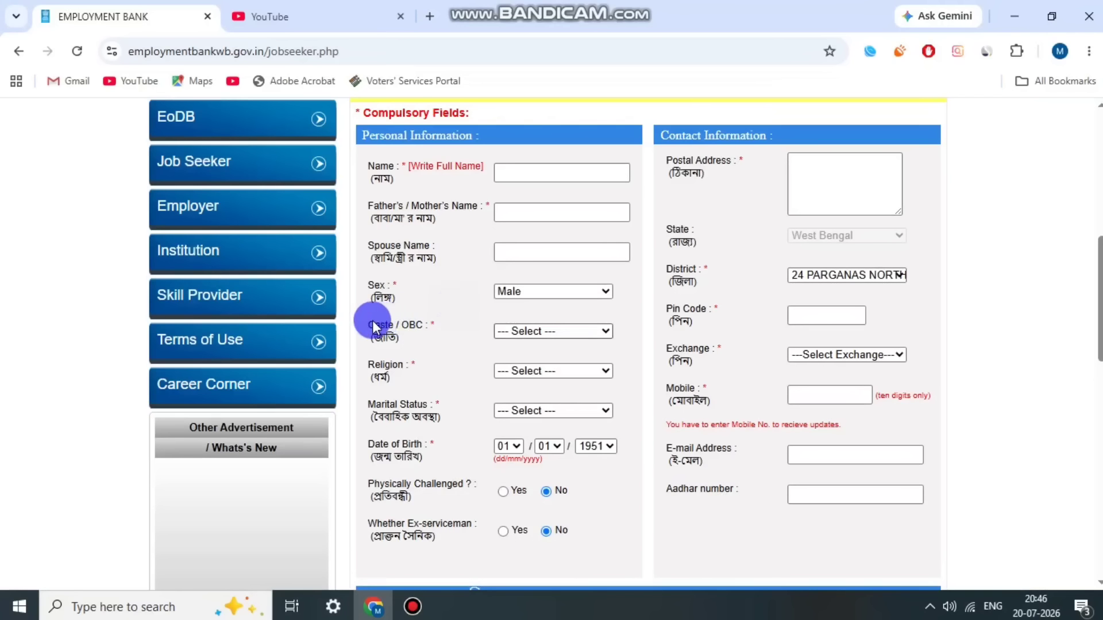
{"action": "left_click_drag", "start_coordinate": [374, 325], "coordinate": [397, 340]}
{"action": "left_click", "coordinate": [543, 331]}
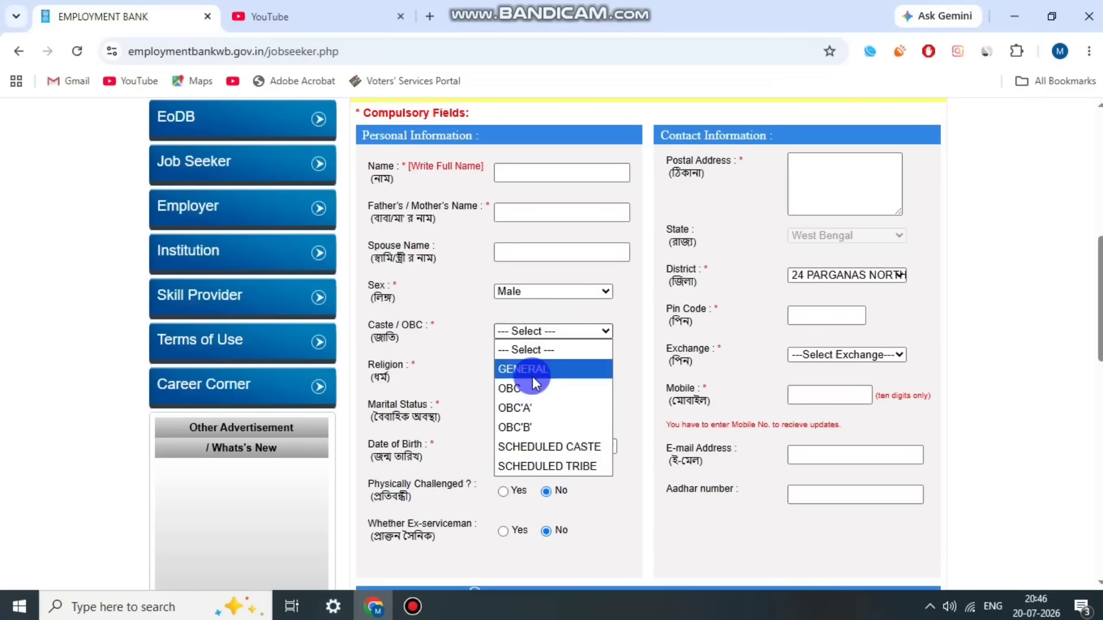
{"action": "left_click", "coordinate": [531, 394]}
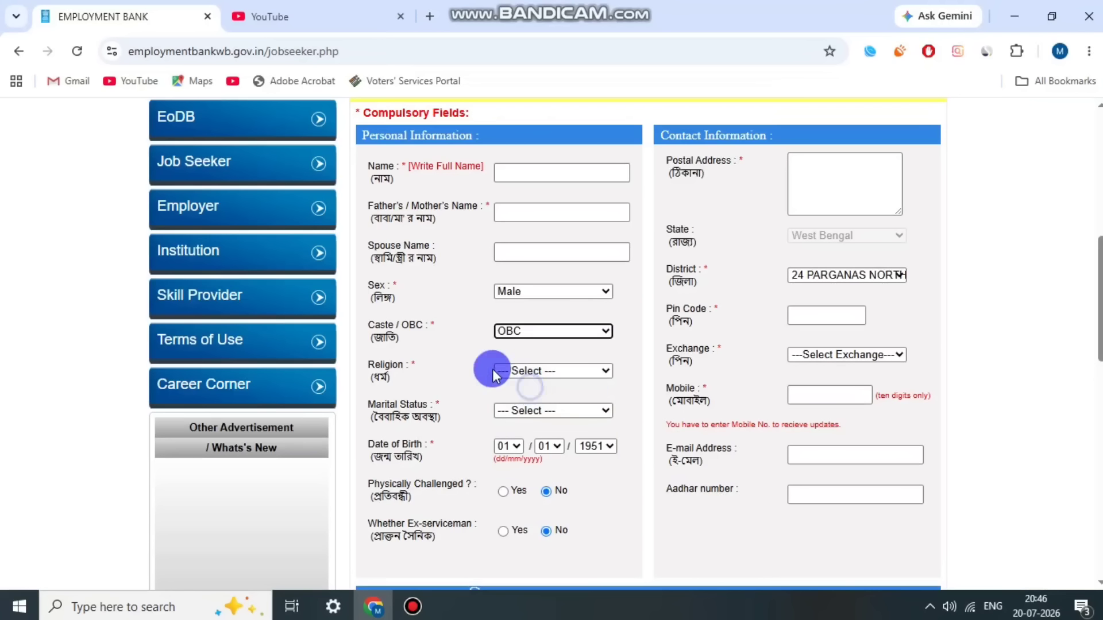
Step: Set religion to HINDUISM and marital status to UNMARRIED
{"action": "left_click_drag", "start_coordinate": [368, 366], "coordinate": [385, 371]}
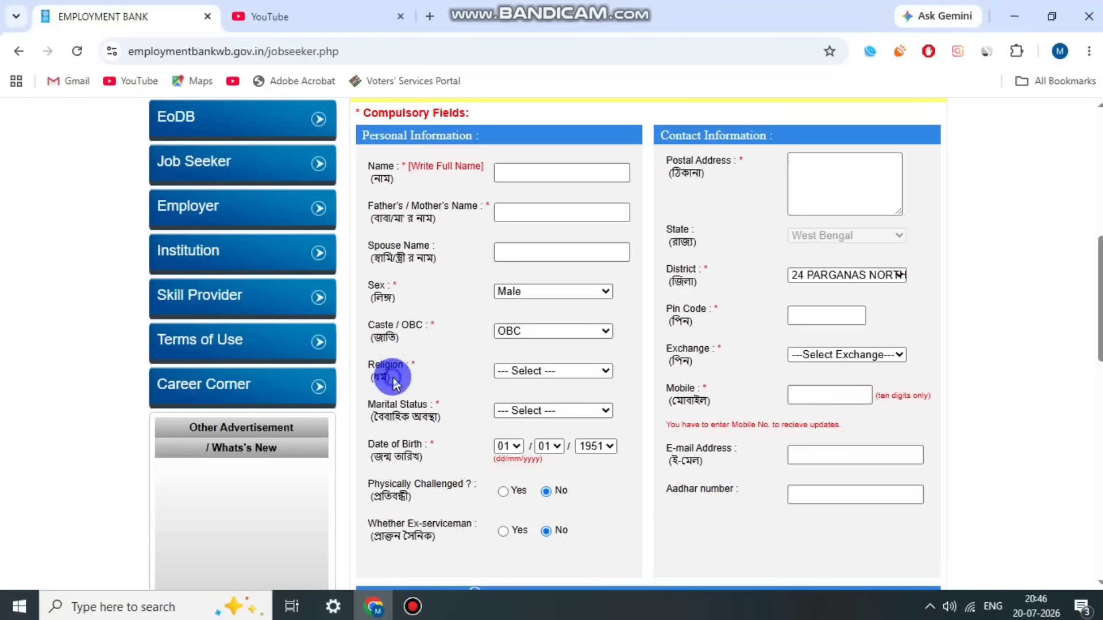
{"action": "left_click", "coordinate": [546, 376]}
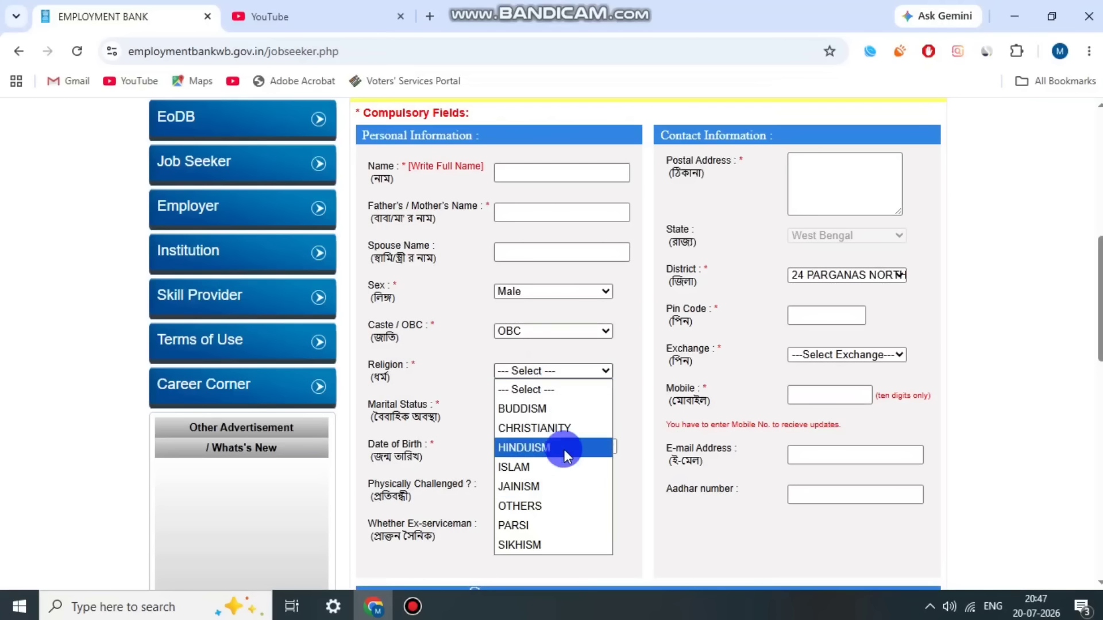
{"action": "left_click", "coordinate": [524, 447]}
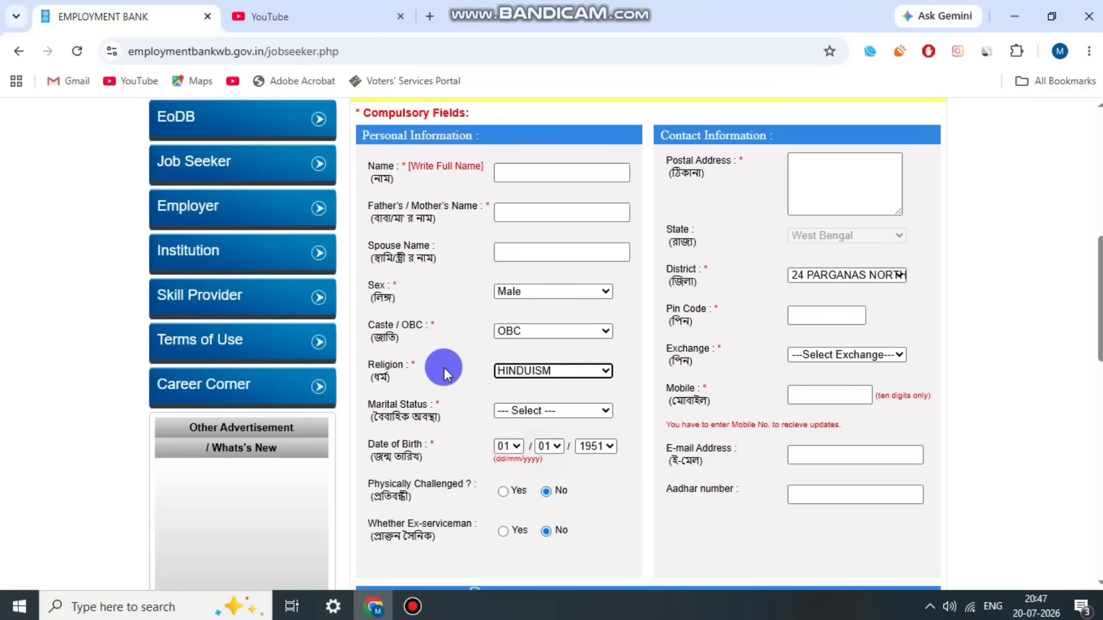
{"action": "left_click_drag", "start_coordinate": [363, 408], "coordinate": [432, 431]}
{"action": "left_click", "coordinate": [432, 430]}
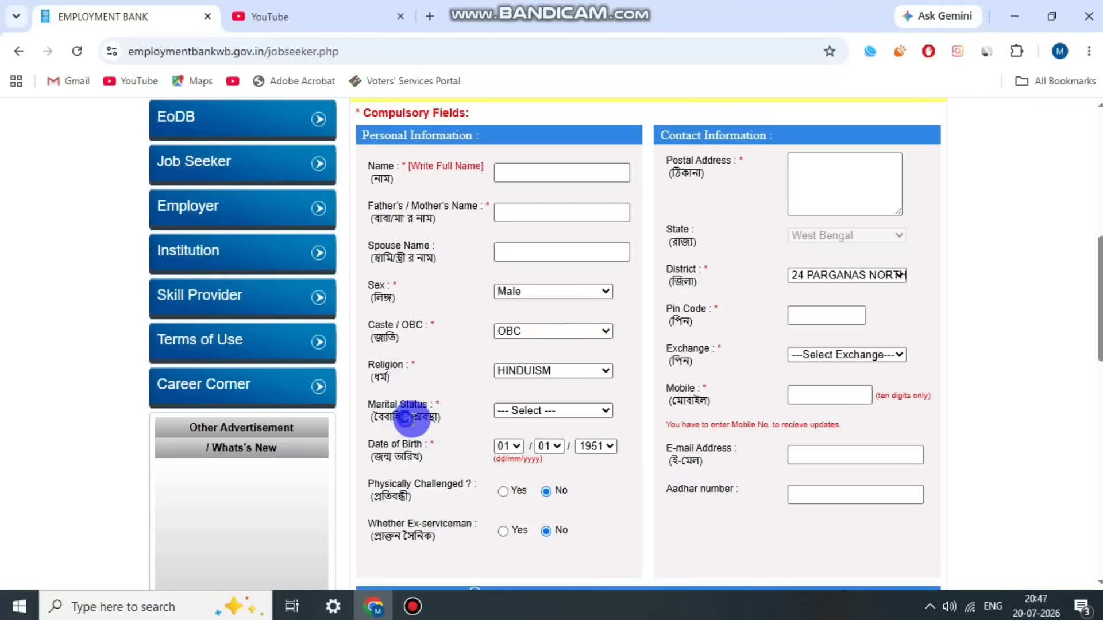
{"action": "left_click", "coordinate": [524, 411]}
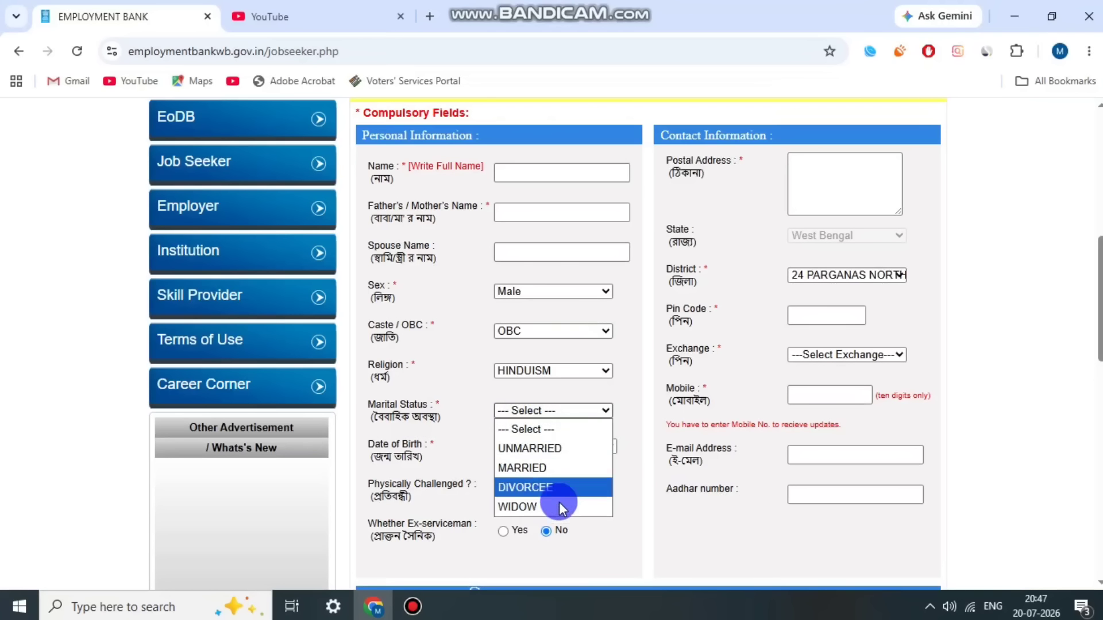
{"action": "left_click", "coordinate": [540, 449]}
Step: Set the date of birth to year 1993 and day 18 in dd/mm/yyyy order
{"action": "scroll", "coordinate": [437, 382], "scroll_direction": "down", "scroll_amount": 2}
{"action": "left_click", "coordinate": [373, 372]}
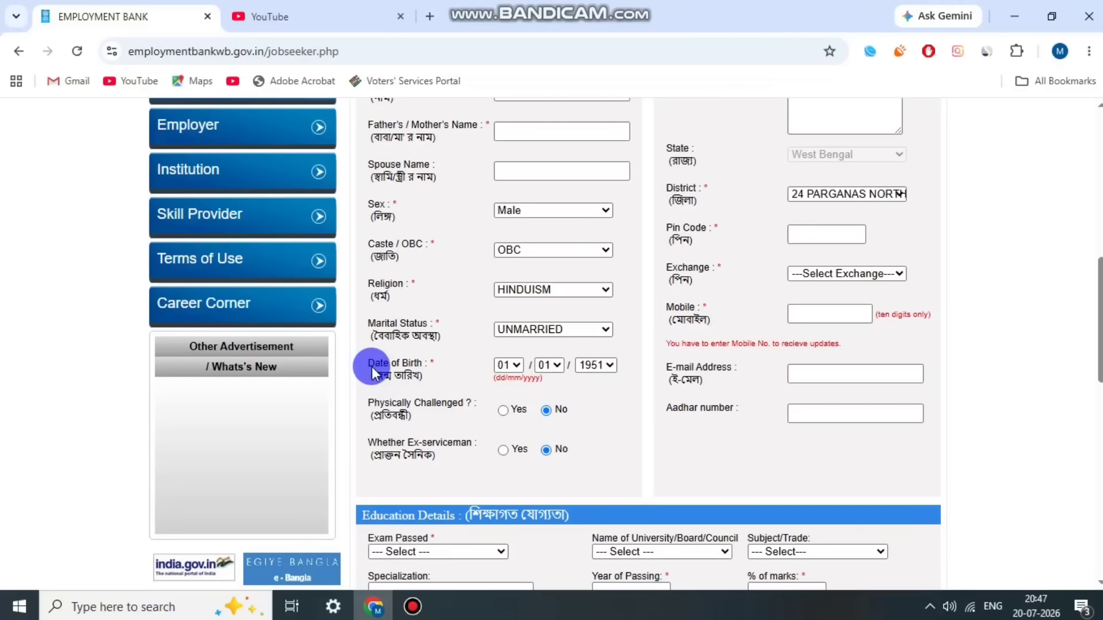
{"action": "left_click", "coordinate": [406, 379]}
{"action": "left_click", "coordinate": [597, 366]}
{"action": "scroll", "coordinate": [598, 173], "scroll_direction": "down", "scroll_amount": 8}
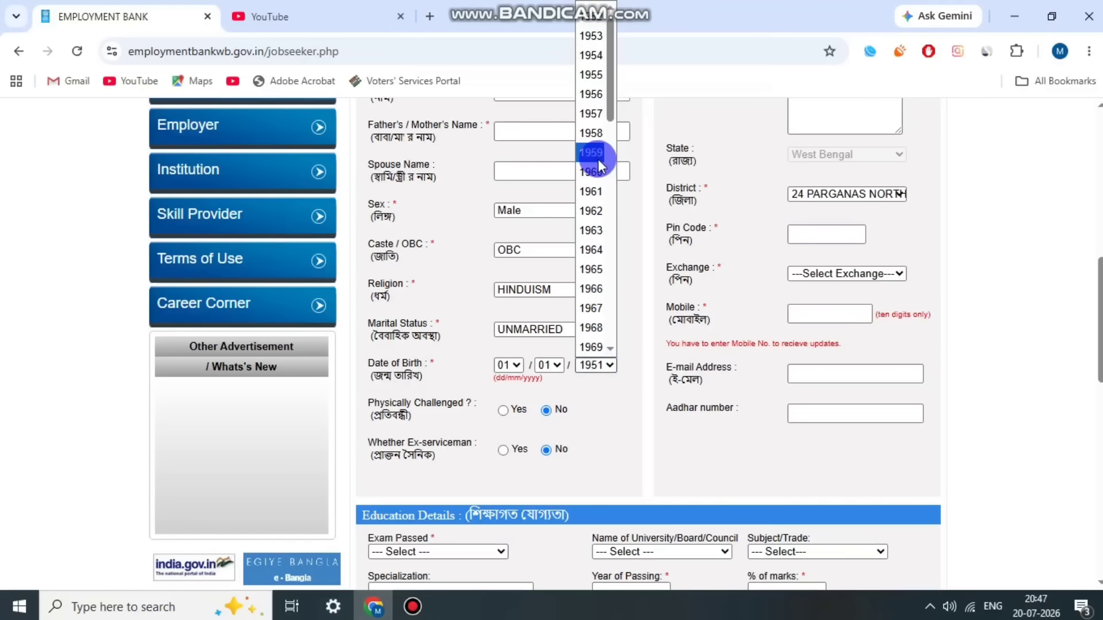
{"action": "left_click", "coordinate": [597, 327]}
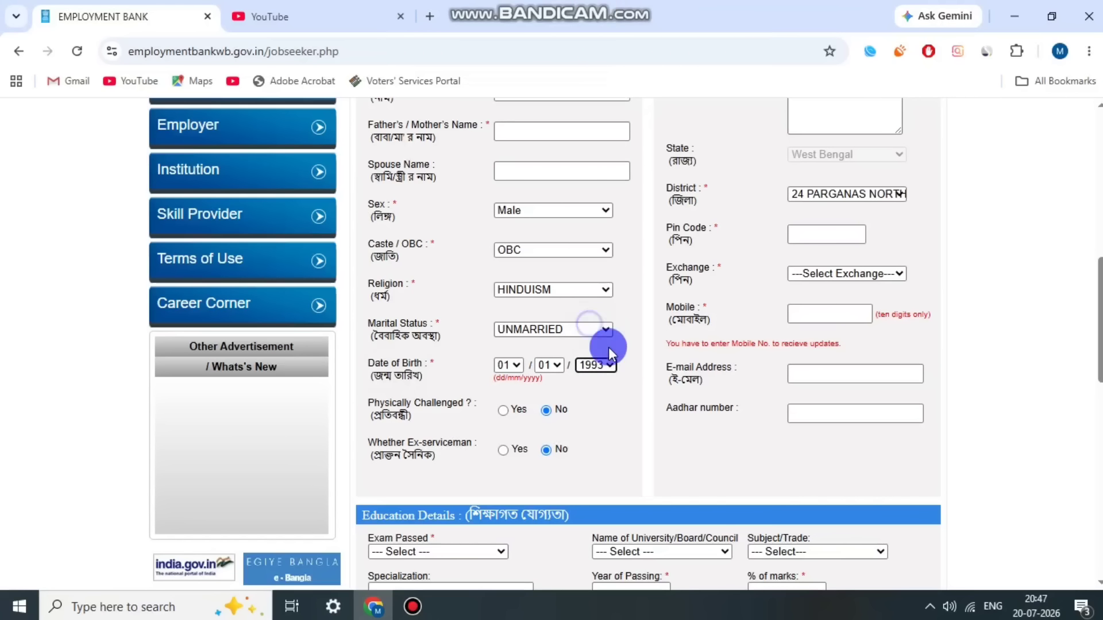
{"action": "left_click", "coordinate": [541, 379]}
{"action": "left_click", "coordinate": [503, 365]}
{"action": "left_click", "coordinate": [507, 345]}
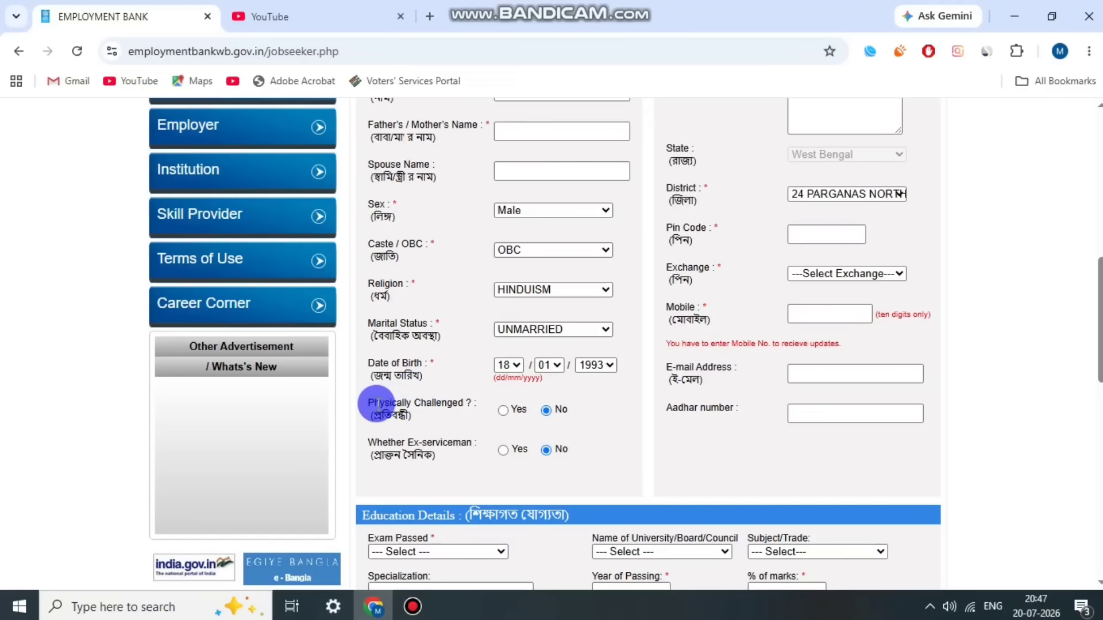
Step: Point out the Physically Challenged and Ex-serviceman fields
{"action": "left_click_drag", "start_coordinate": [374, 403], "coordinate": [424, 458]}
{"action": "left_click", "coordinate": [427, 423]}
{"action": "left_click", "coordinate": [430, 461]}
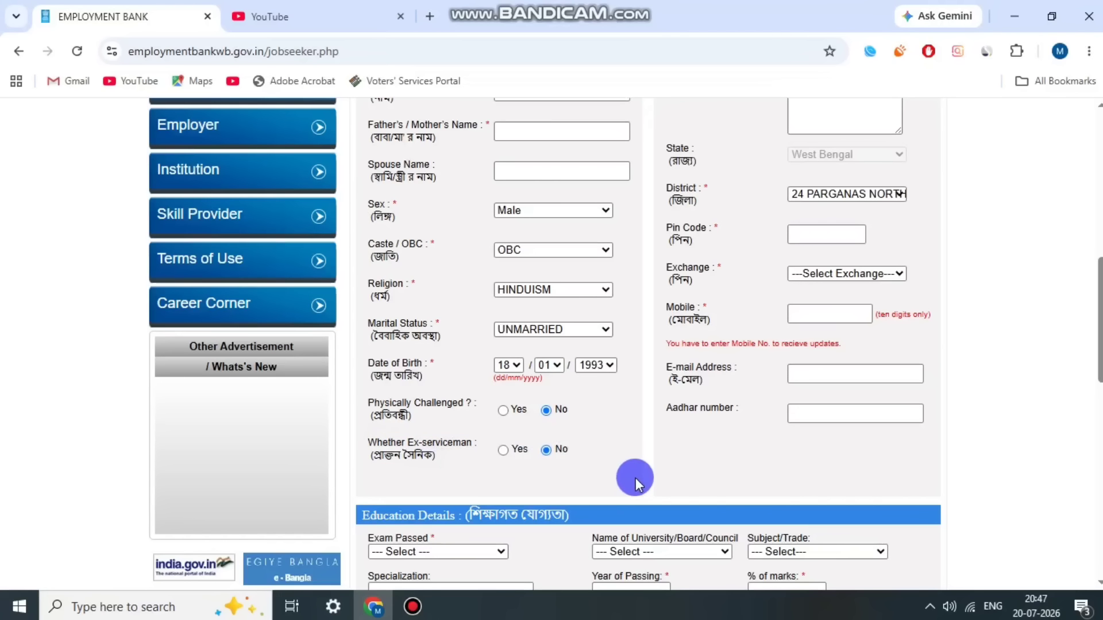
{"action": "scroll", "coordinate": [649, 468], "scroll_direction": "up", "scroll_amount": 1}
Step: Keep 24 PARGANAS NORTH as the district in the postal address
{"action": "scroll", "coordinate": [727, 195], "scroll_direction": "up", "scroll_amount": 1}
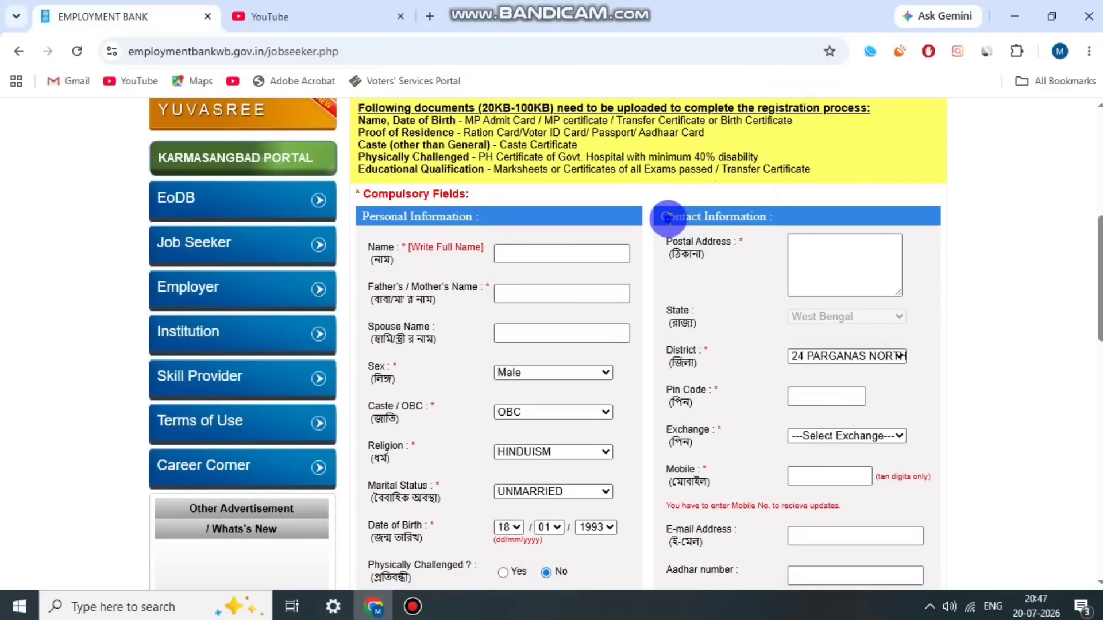
{"action": "left_click_drag", "start_coordinate": [667, 240], "coordinate": [716, 262]}
{"action": "left_click", "coordinate": [711, 264]}
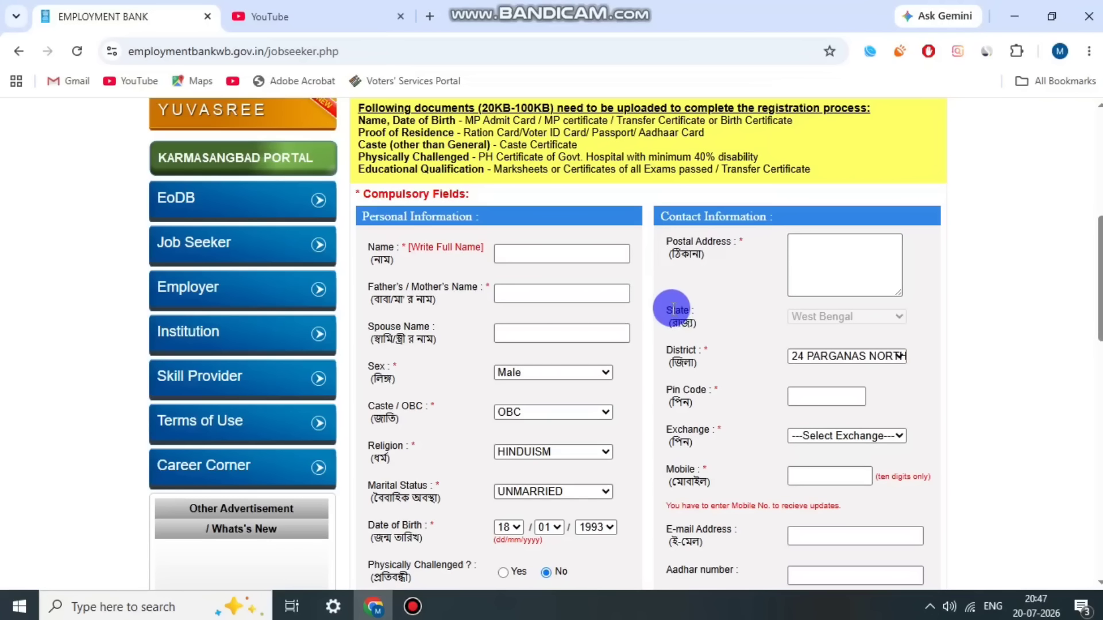
{"action": "left_click", "coordinate": [686, 361]}
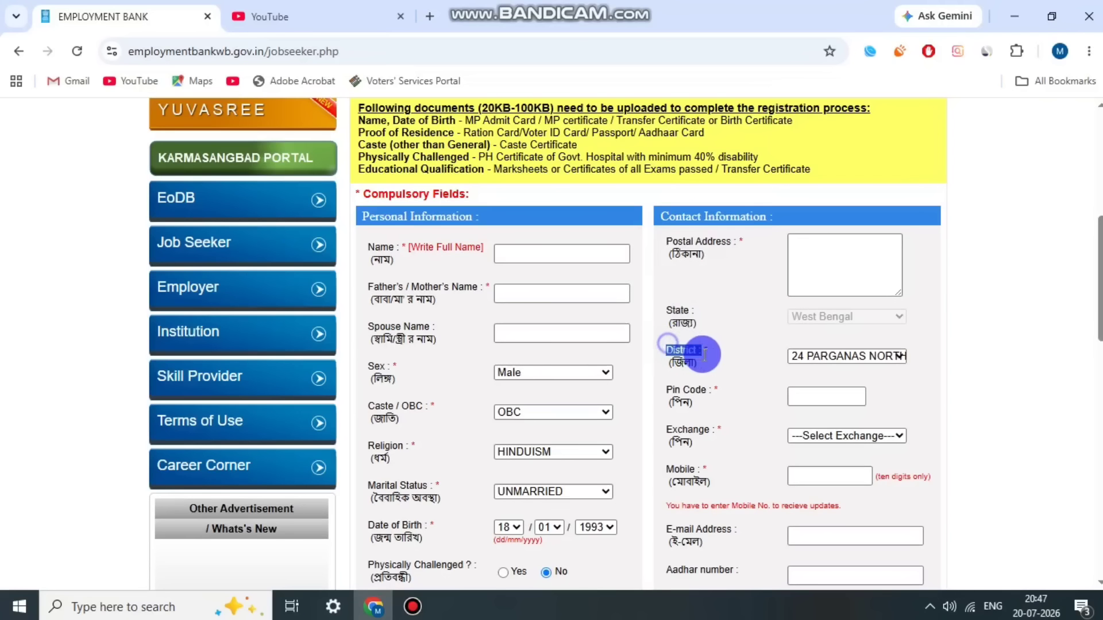
{"action": "left_click", "coordinate": [705, 353]}
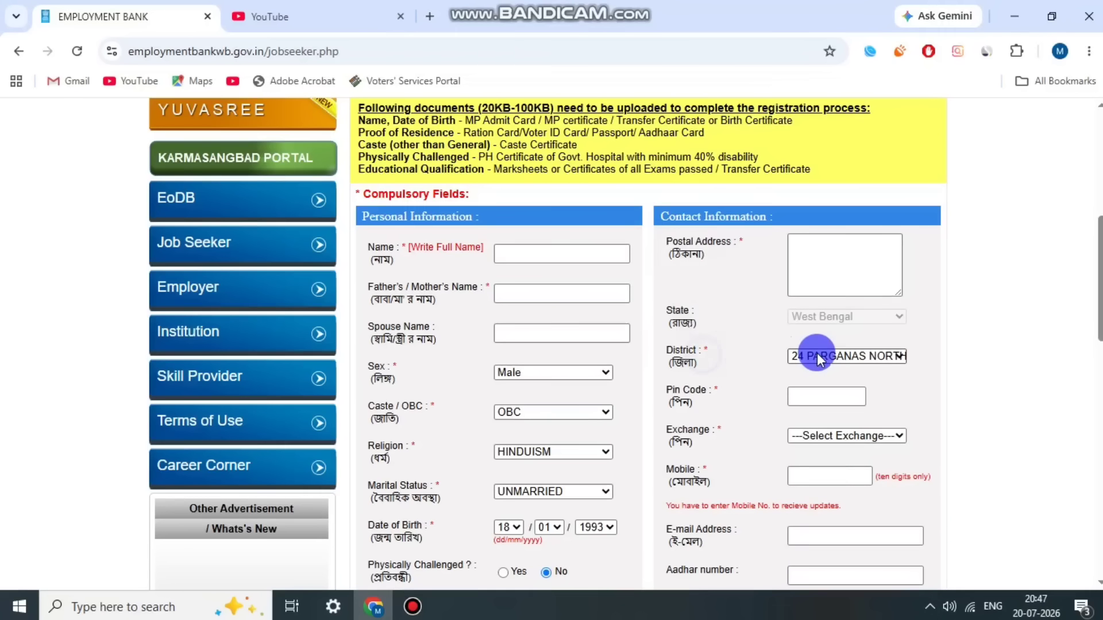
{"action": "left_click", "coordinate": [859, 357]}
{"action": "left_click", "coordinate": [853, 359]}
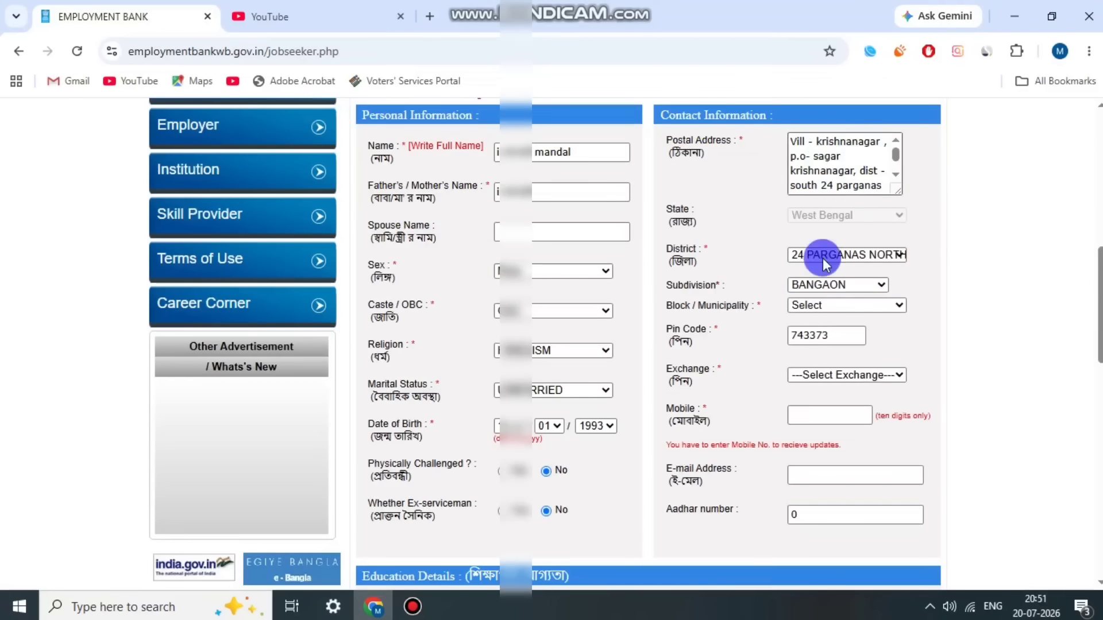
Step: Set the subdivision to BARASAT and the block to Amdanga Block
{"action": "left_click_drag", "start_coordinate": [739, 291], "coordinate": [784, 287]}
{"action": "left_click_drag", "start_coordinate": [692, 286], "coordinate": [736, 308]}
{"action": "left_click", "coordinate": [835, 290]}
{"action": "left_click", "coordinate": [840, 341]}
{"action": "left_click", "coordinate": [847, 305]}
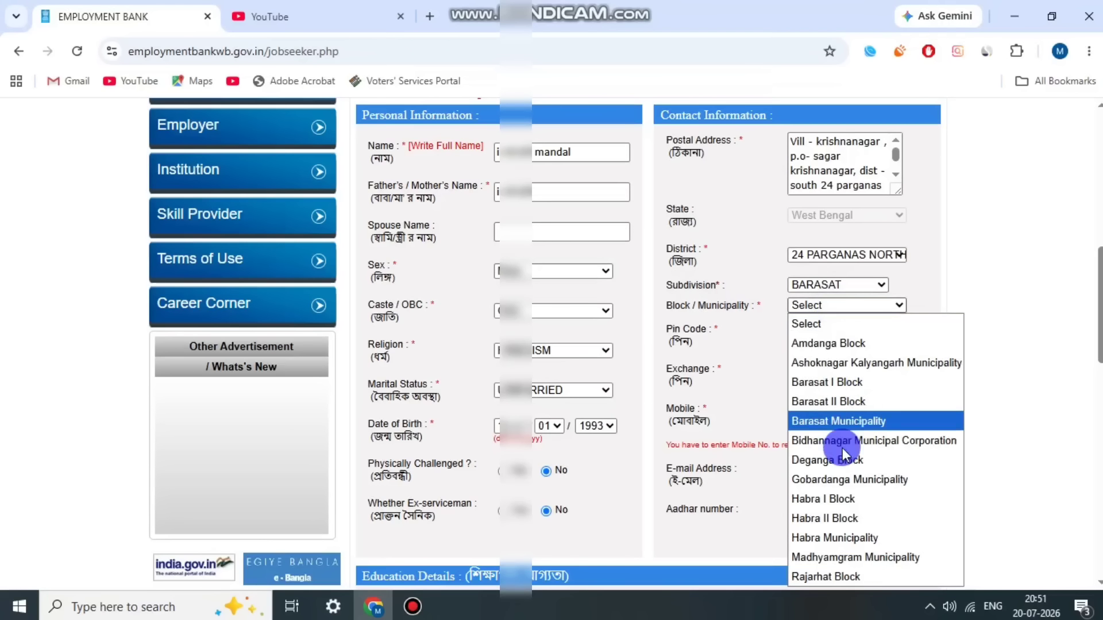
{"action": "left_click", "coordinate": [871, 343]}
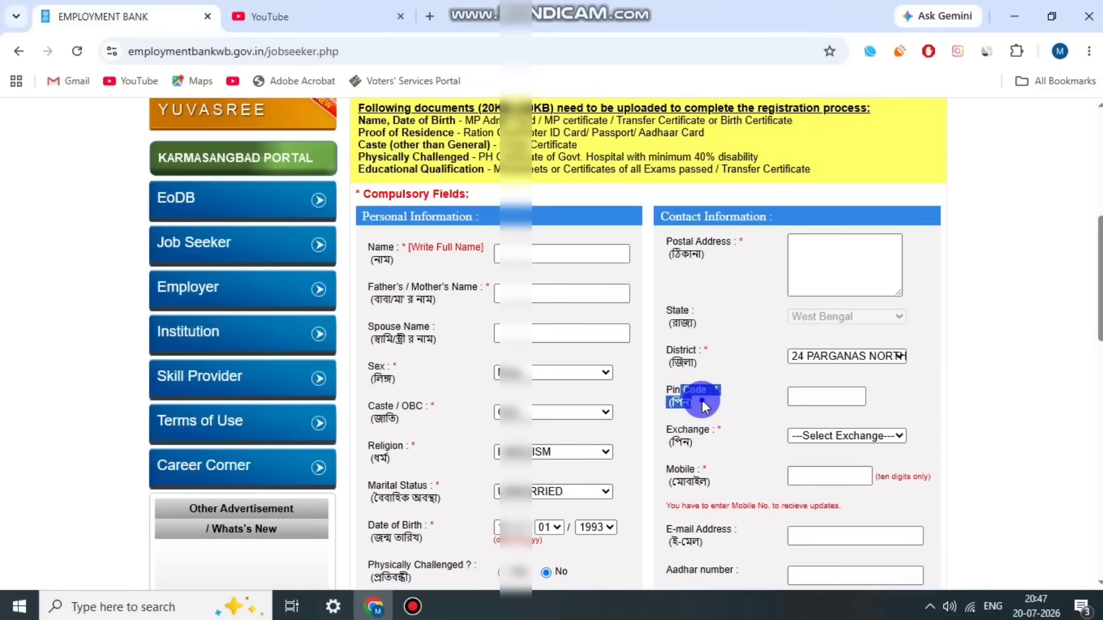
Step: Enter pin code 743373 and set the employment exchange to REE Kolkata
{"action": "left_click_drag", "start_coordinate": [682, 390], "coordinate": [789, 393]}
{"action": "left_click", "coordinate": [792, 395]}
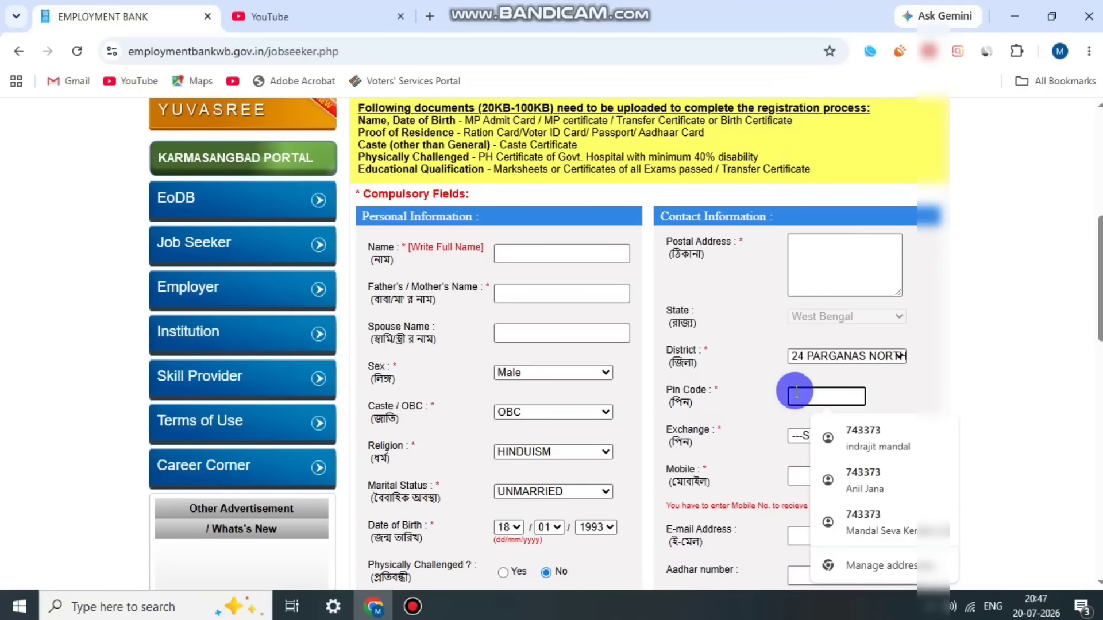
{"action": "type", "text": "743373"}
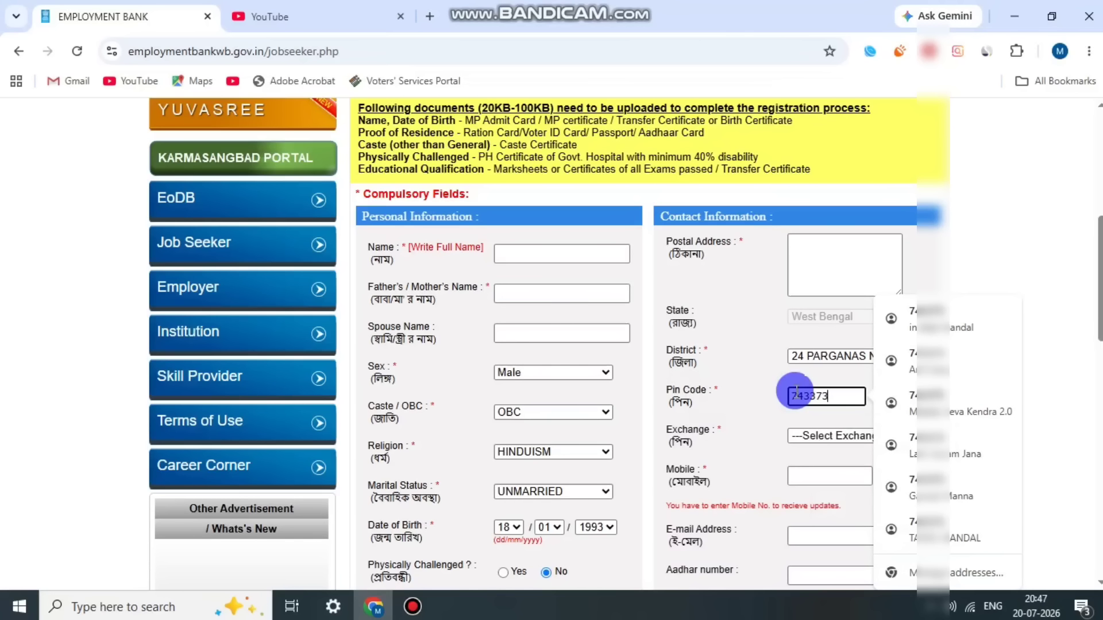
{"action": "left_click", "coordinate": [839, 436]}
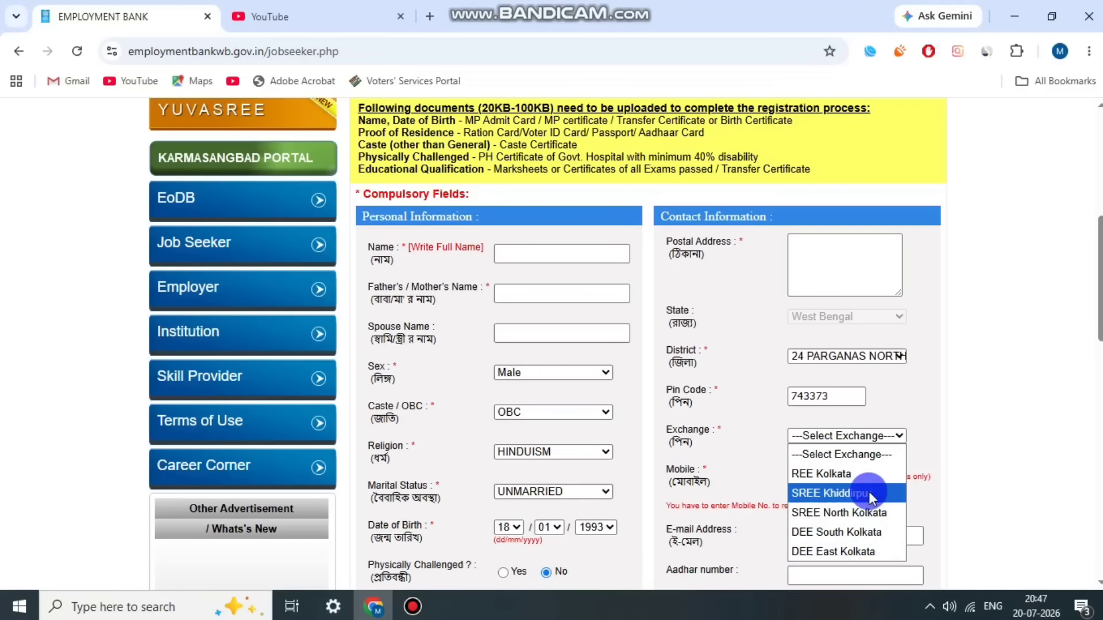
{"action": "left_click", "coordinate": [861, 475]}
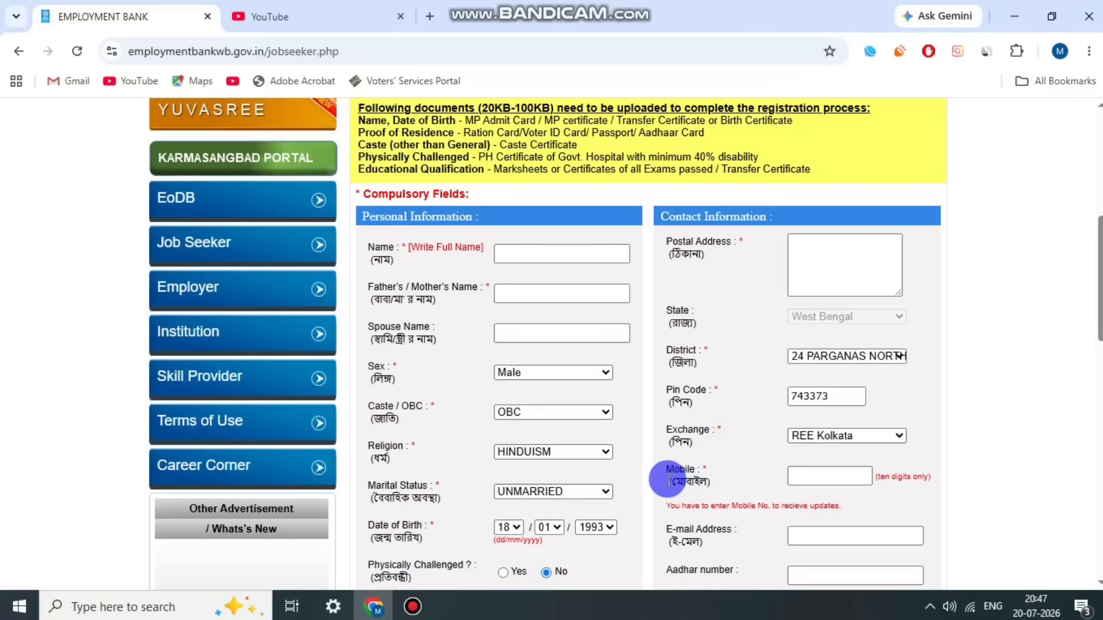
Step: Click through the Mobile, E-mail and Aadhar number fields
{"action": "left_click_drag", "start_coordinate": [667, 477], "coordinate": [728, 493]}
{"action": "left_click", "coordinate": [796, 474]}
{"action": "scroll", "coordinate": [864, 431], "scroll_direction": "down", "scroll_amount": 1}
{"action": "left_click", "coordinate": [847, 459]}
{"action": "left_click", "coordinate": [691, 496]}
{"action": "left_click", "coordinate": [743, 494]}
{"action": "left_click", "coordinate": [813, 494]}
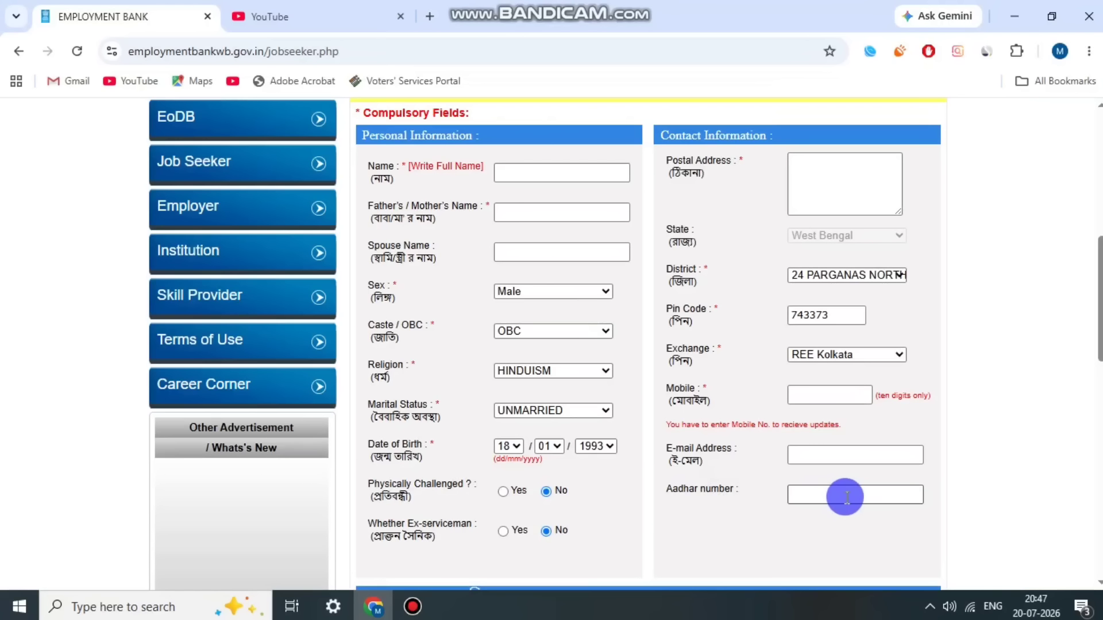
Step: Record X / Matric Pass from West Bengal Board of Secondary Education, 2014, 76%
{"action": "scroll", "coordinate": [873, 439], "scroll_direction": "down", "scroll_amount": 4}
{"action": "scroll", "coordinate": [872, 442], "scroll_direction": "down", "scroll_amount": 1}
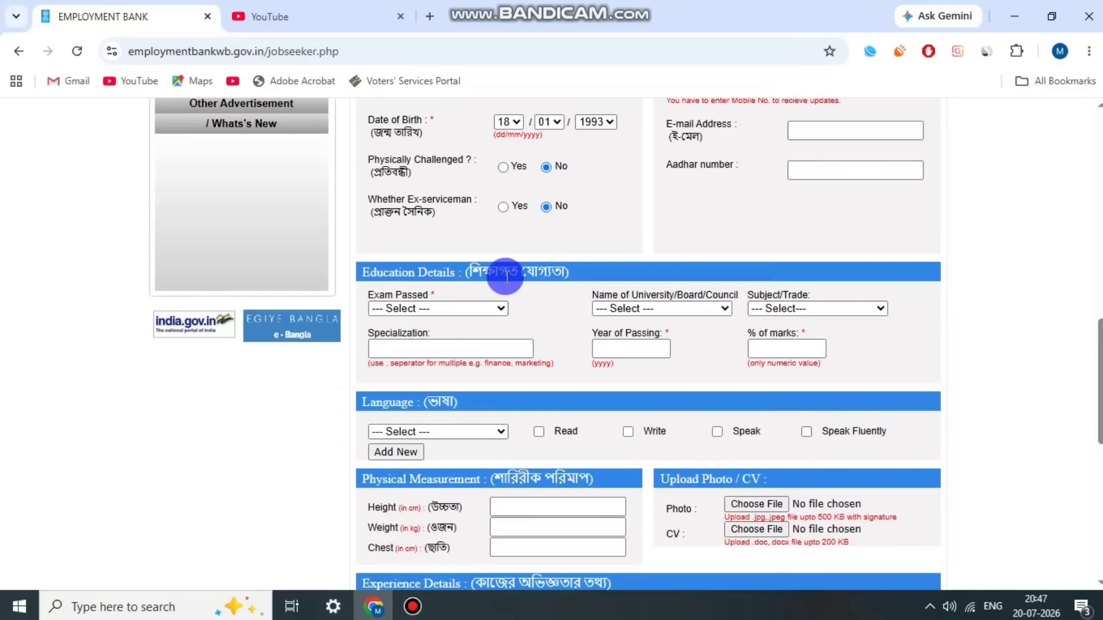
{"action": "left_click", "coordinate": [418, 313]}
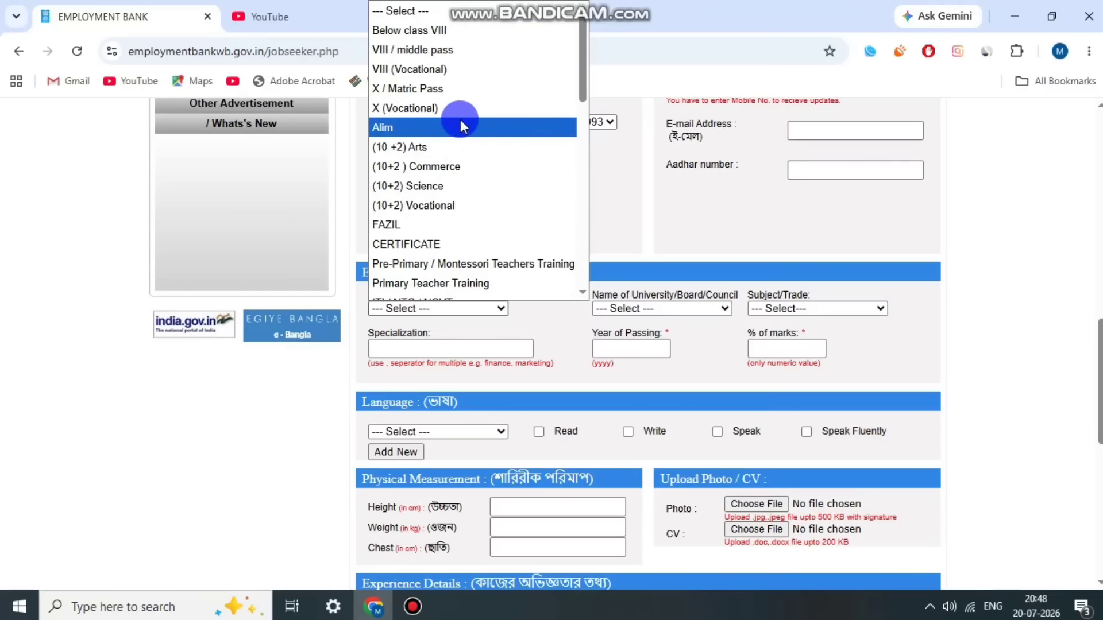
{"action": "left_click", "coordinate": [449, 86]}
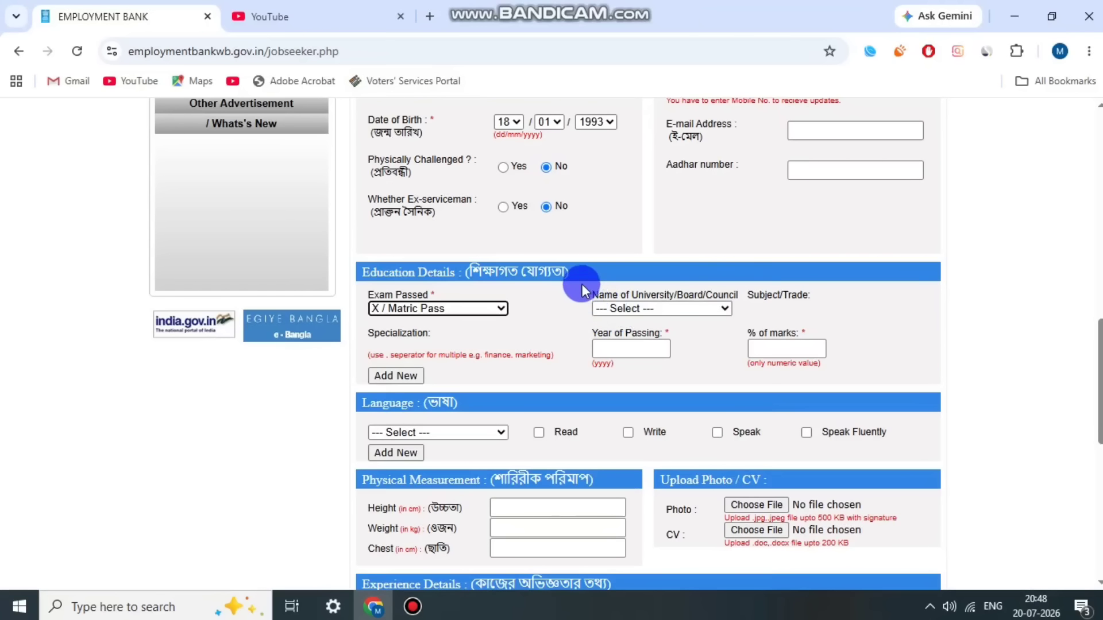
{"action": "scroll", "coordinate": [687, 207], "scroll_direction": "down", "scroll_amount": 10}
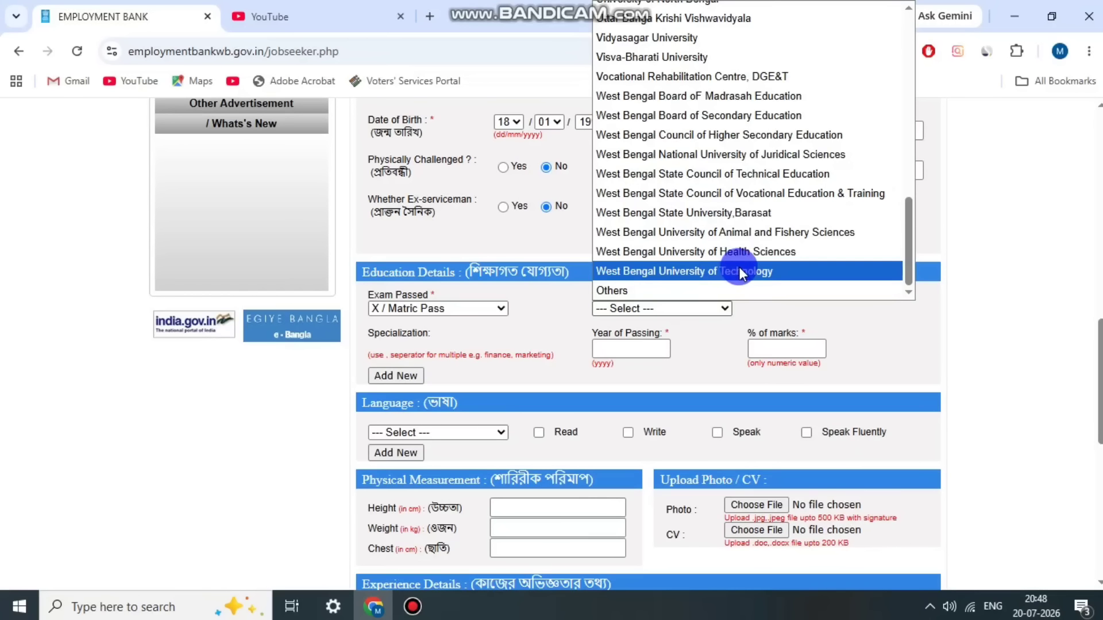
{"action": "left_click", "coordinate": [741, 116]}
{"action": "left_click", "coordinate": [376, 352]}
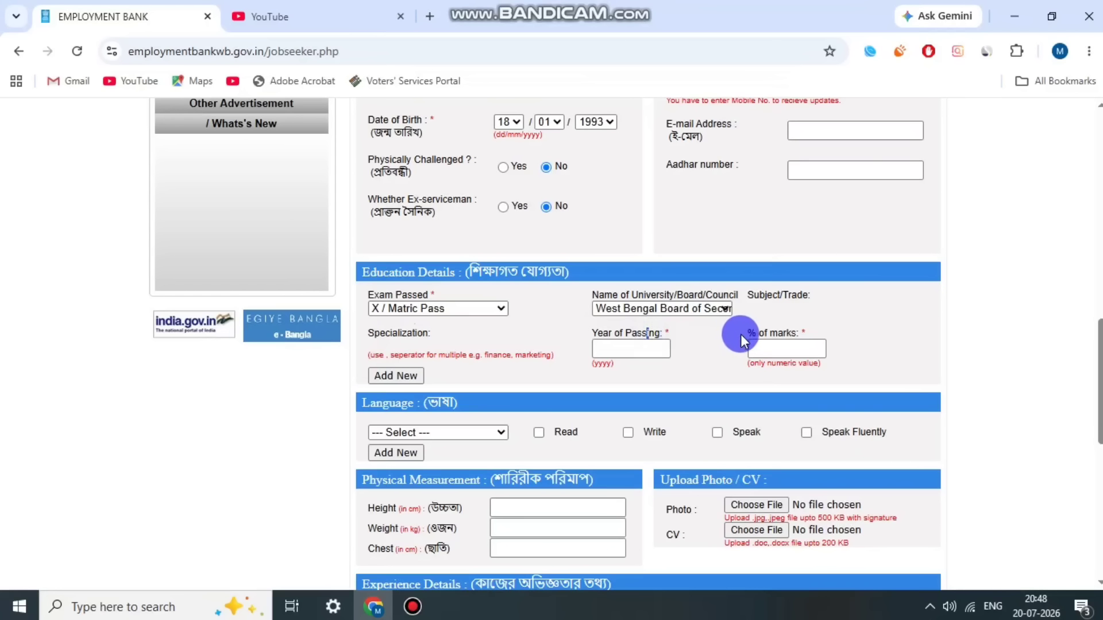
{"action": "left_click", "coordinate": [622, 348]}
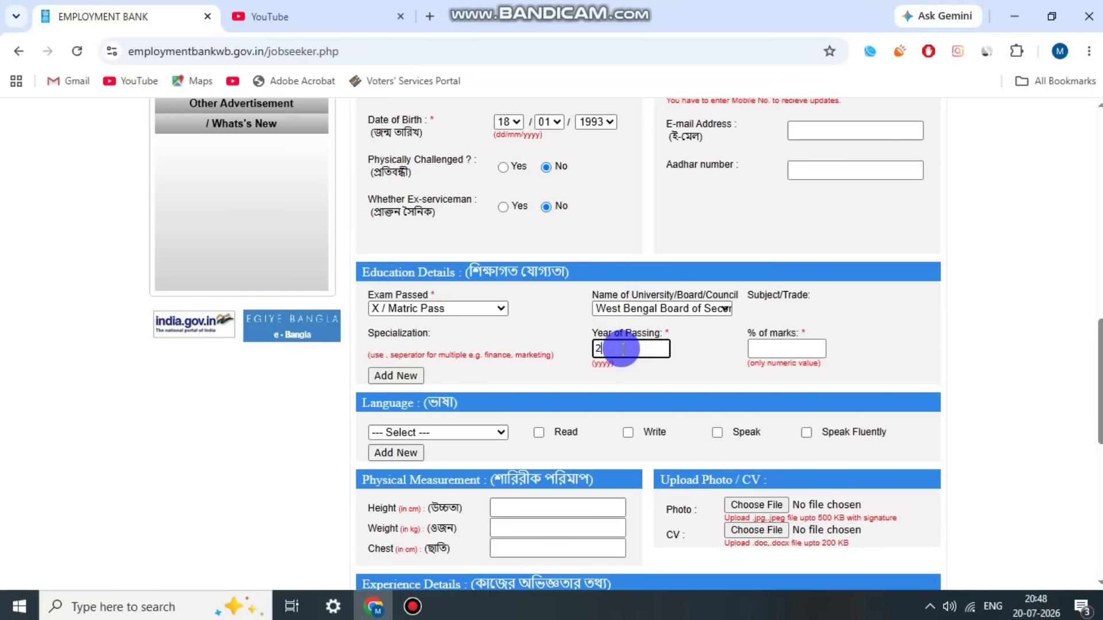
{"action": "left_click", "coordinate": [773, 351]}
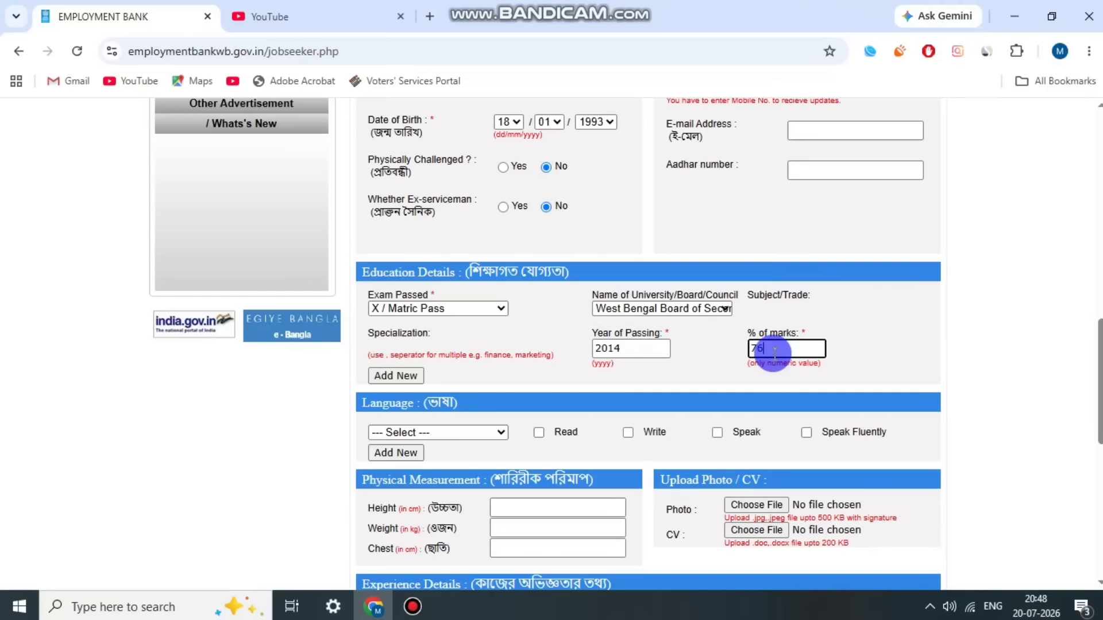
Step: Add a second qualification row: (10+2) Science from National Institute of Open School
{"action": "left_click", "coordinate": [415, 376]}
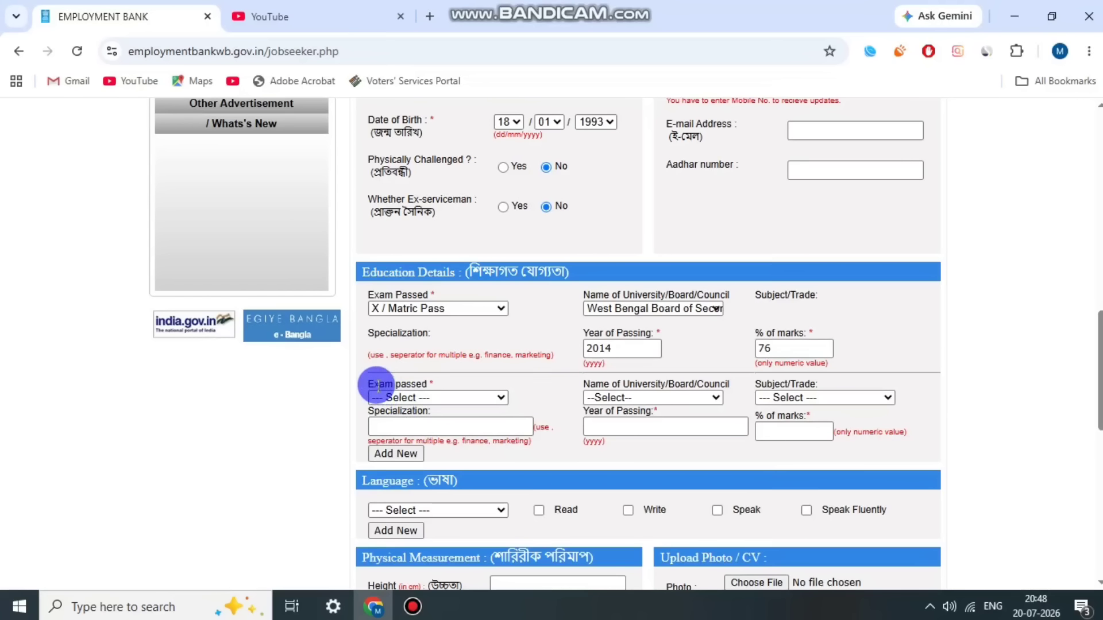
{"action": "left_click", "coordinate": [402, 397]}
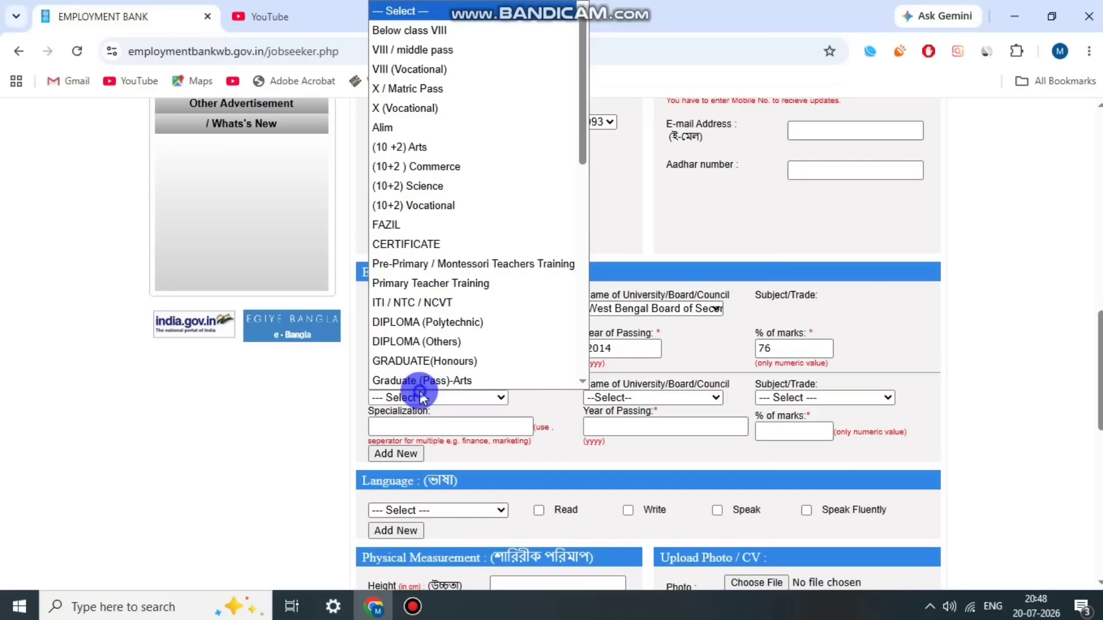
{"action": "left_click", "coordinate": [479, 184]}
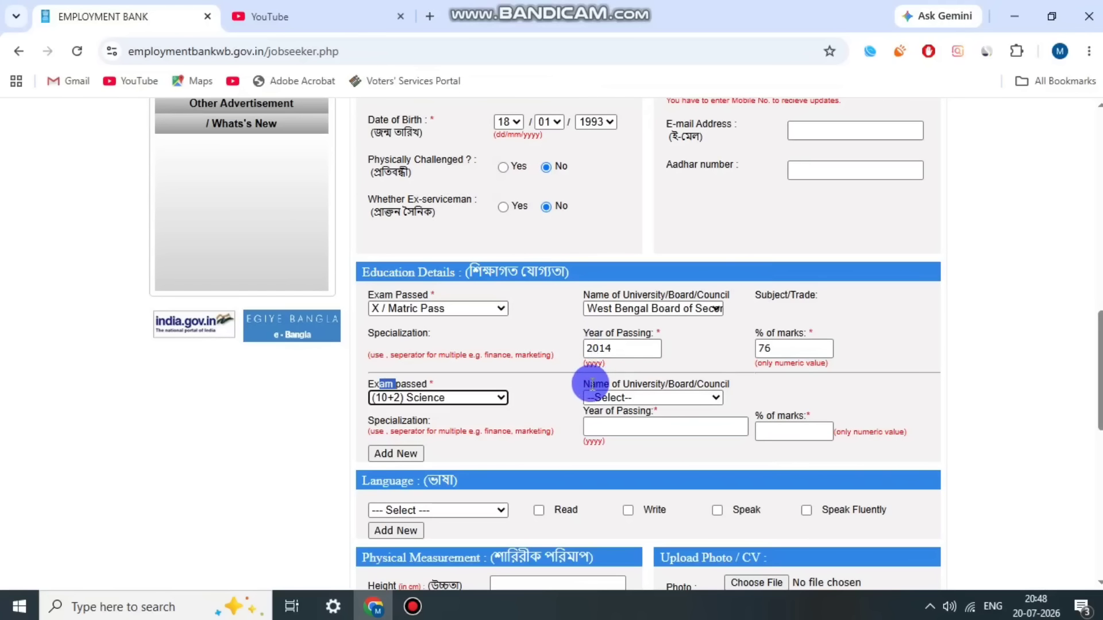
{"action": "left_click", "coordinate": [612, 398]}
{"action": "left_click", "coordinate": [645, 321]}
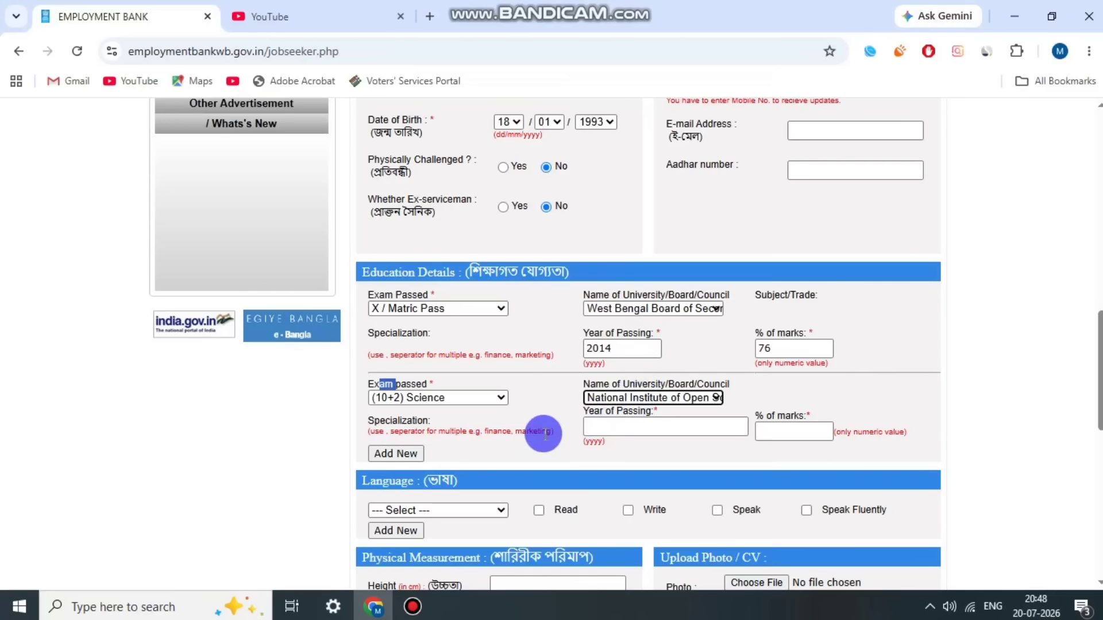
{"action": "left_click", "coordinate": [486, 454]}
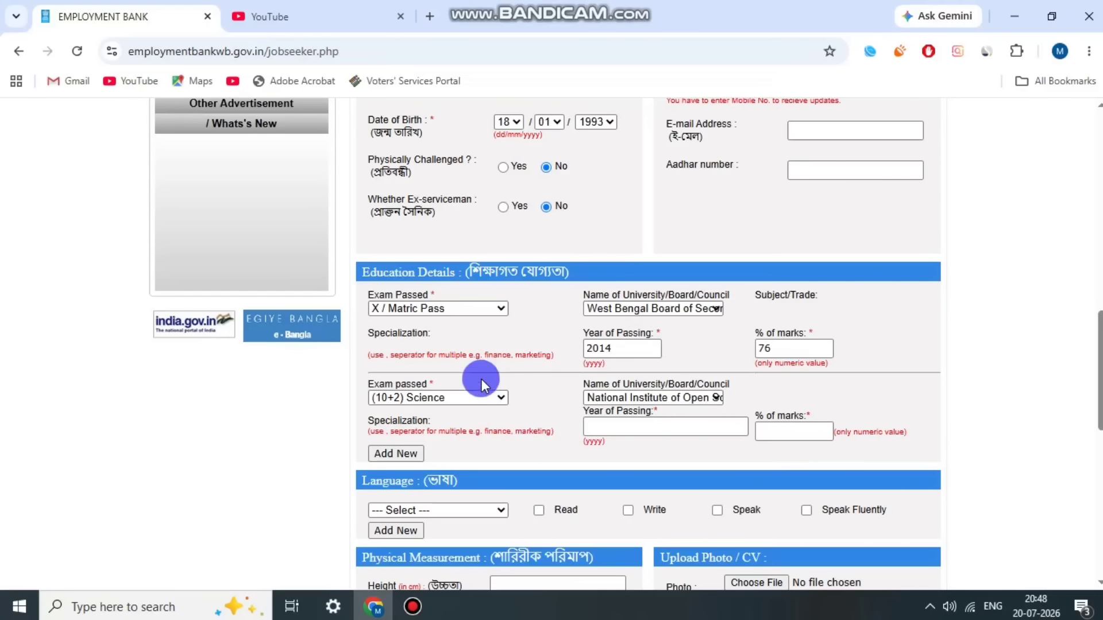
Step: Add BENGALI as the first language, ticking Read, Write, Speak and Speak Fluently
{"action": "scroll", "coordinate": [637, 398], "scroll_direction": "down", "scroll_amount": 4}
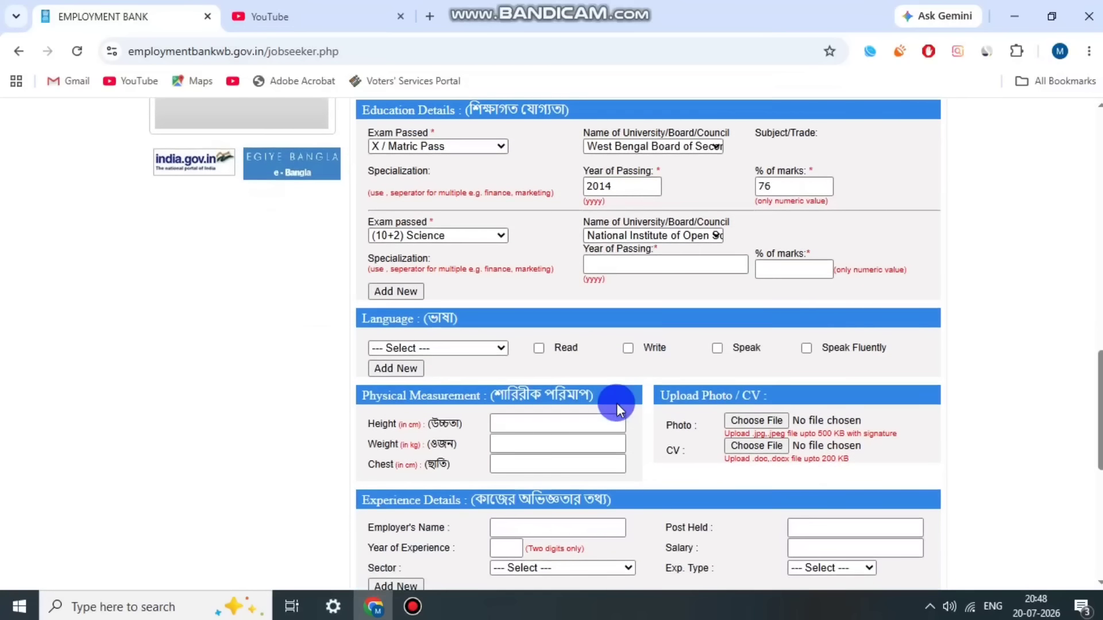
{"action": "left_click_drag", "start_coordinate": [378, 240], "coordinate": [447, 236]}
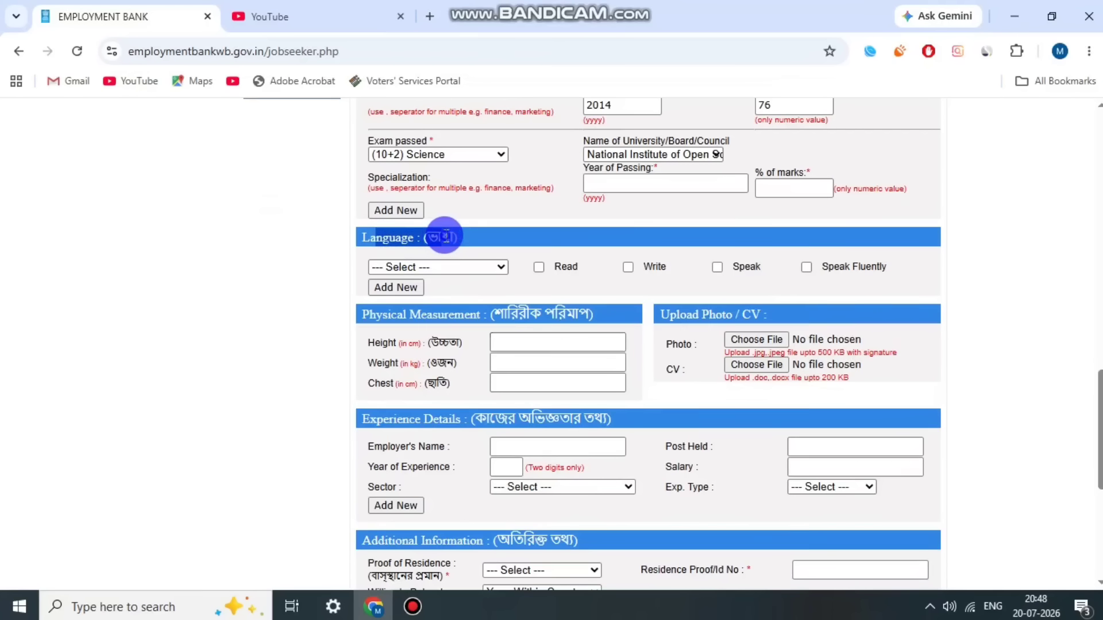
{"action": "left_click", "coordinate": [400, 267]}
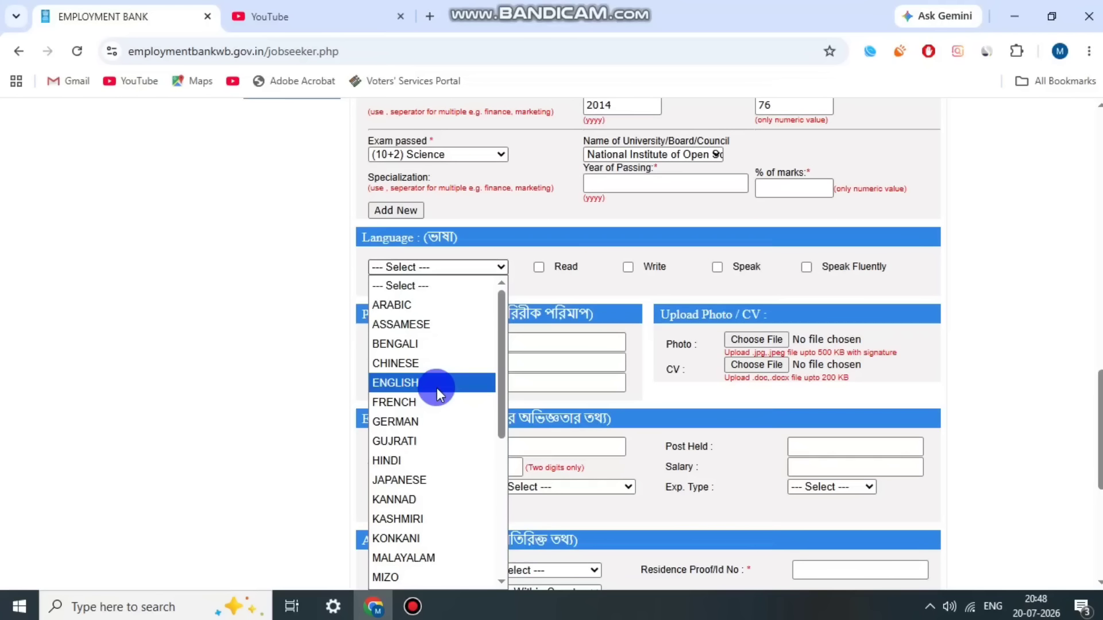
{"action": "scroll", "coordinate": [437, 396], "scroll_direction": "down", "scroll_amount": 5}
{"action": "scroll", "coordinate": [434, 390], "scroll_direction": "up", "scroll_amount": 5}
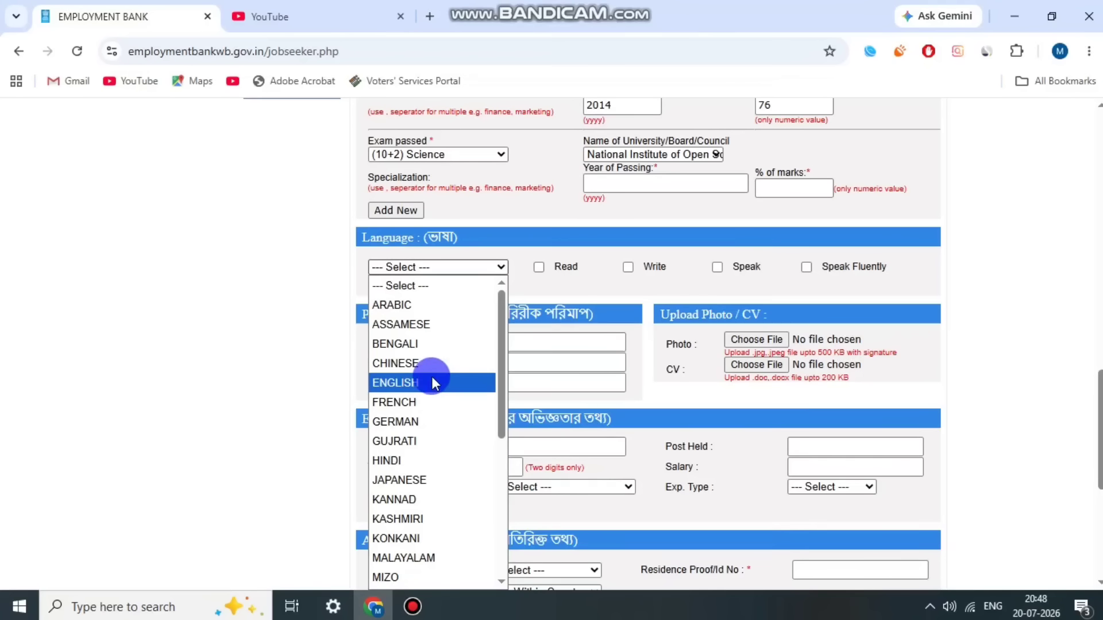
{"action": "left_click", "coordinate": [414, 344]}
{"action": "left_click", "coordinate": [538, 267]}
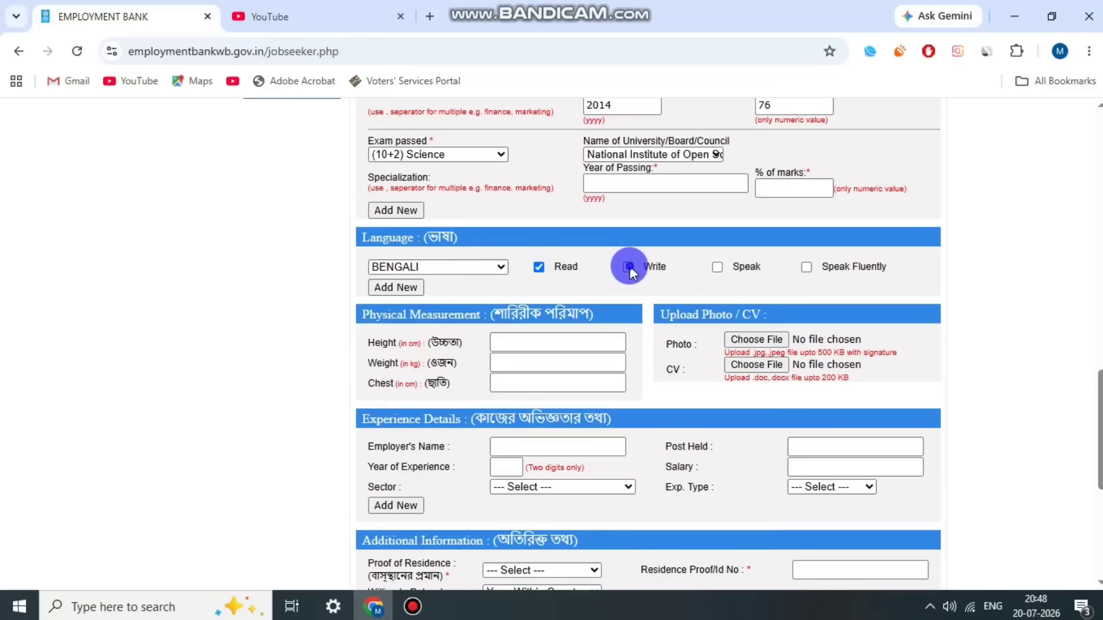
{"action": "left_click", "coordinate": [628, 268]}
{"action": "left_click", "coordinate": [717, 268]}
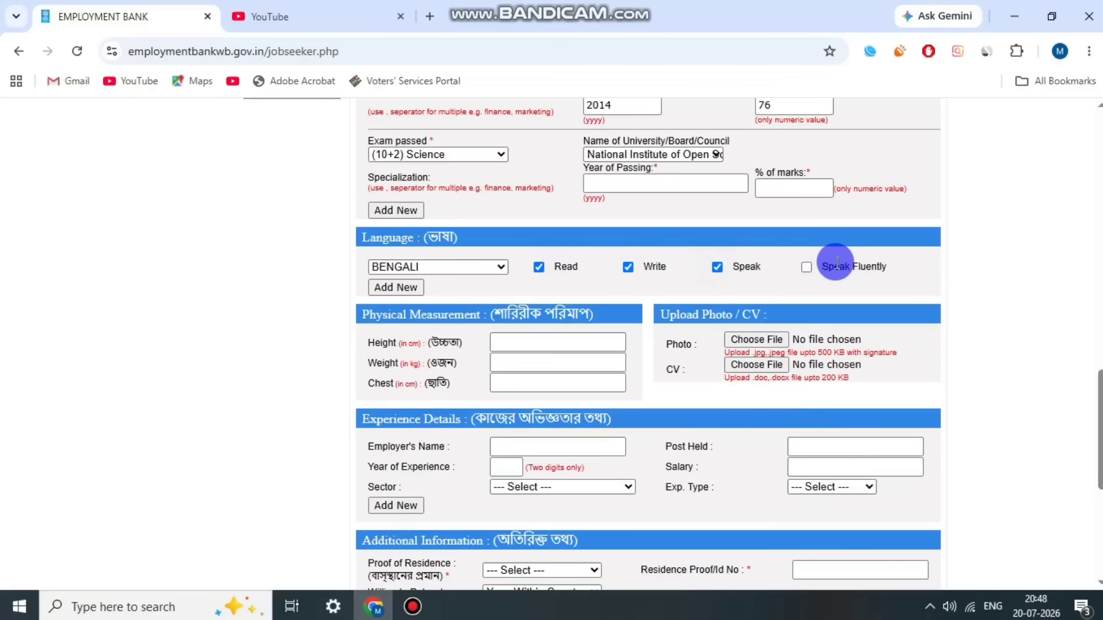
{"action": "left_click", "coordinate": [806, 268]}
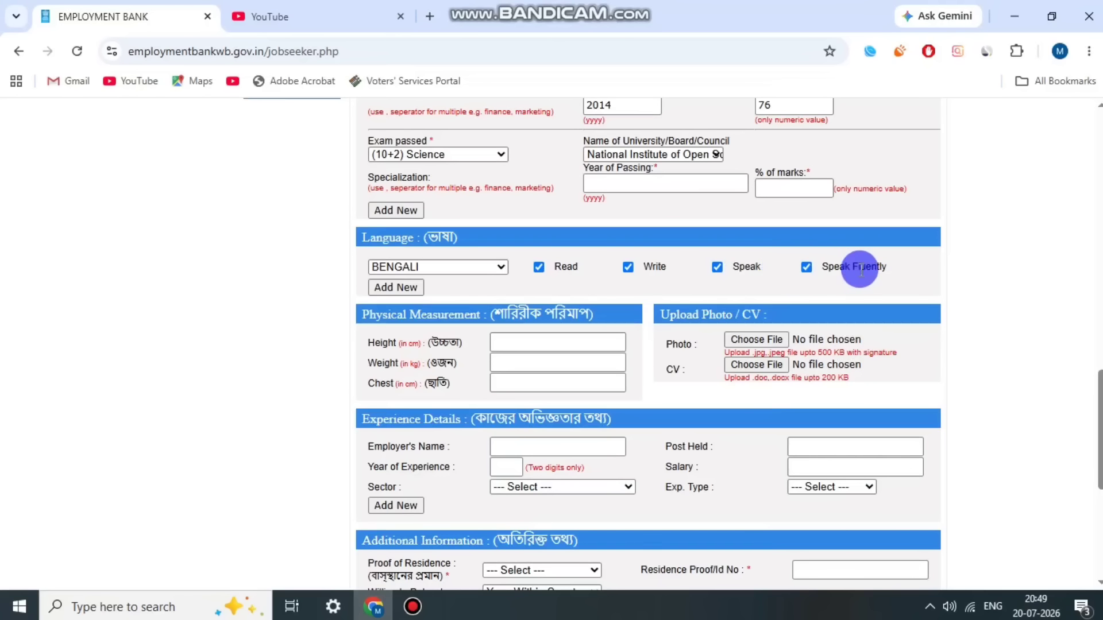
Step: Add a second language row with ENGLISH, marked Read and Write
{"action": "left_click", "coordinate": [402, 294]}
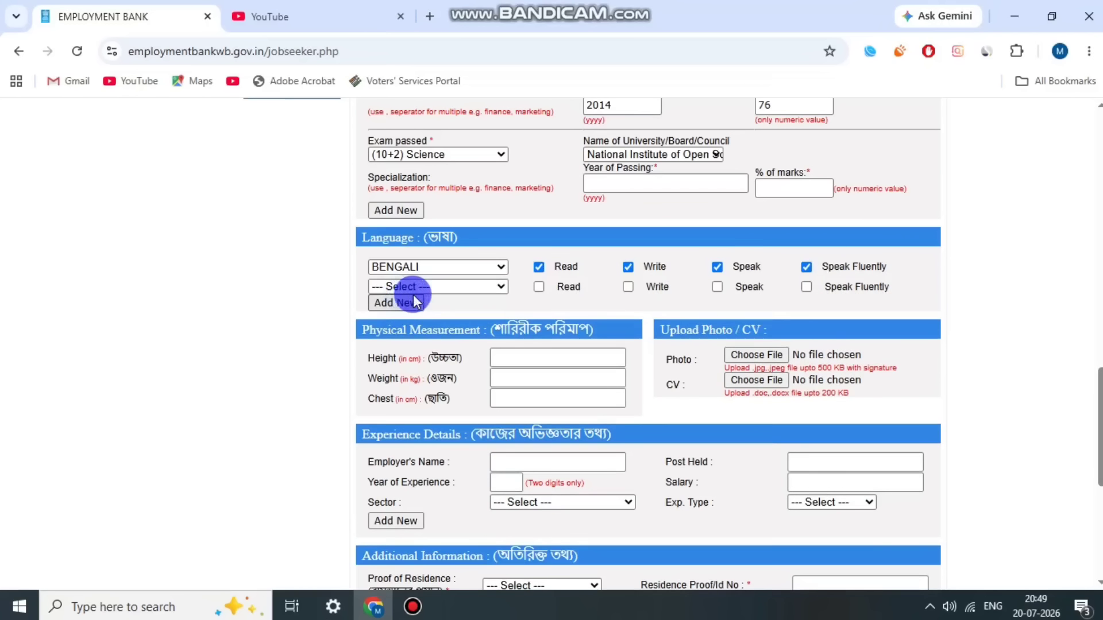
{"action": "left_click", "coordinate": [422, 287]}
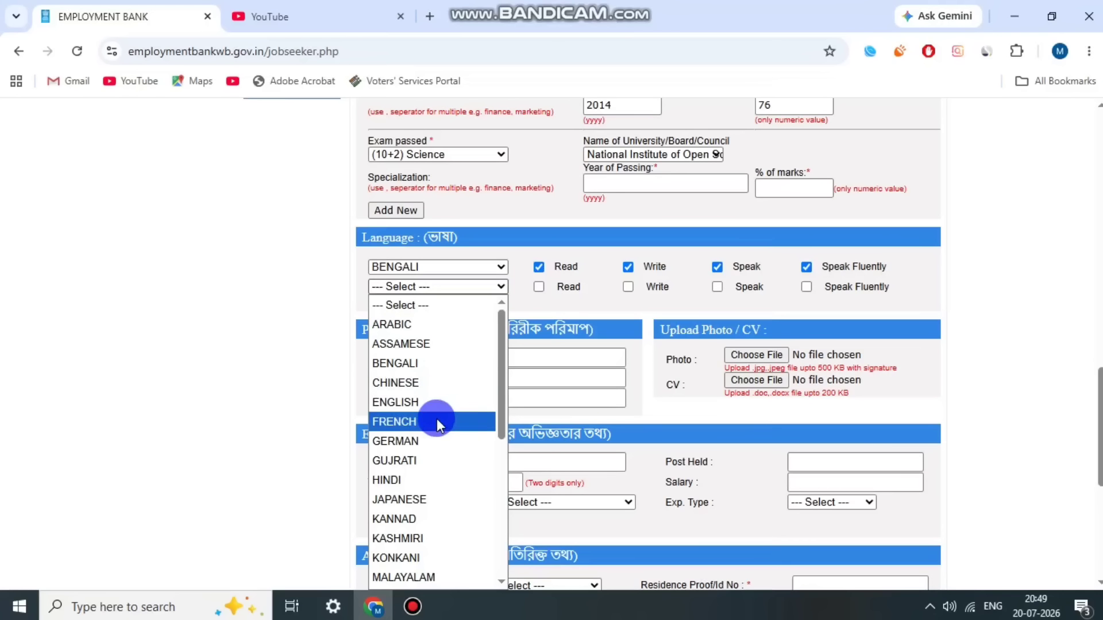
{"action": "left_click", "coordinate": [436, 402]}
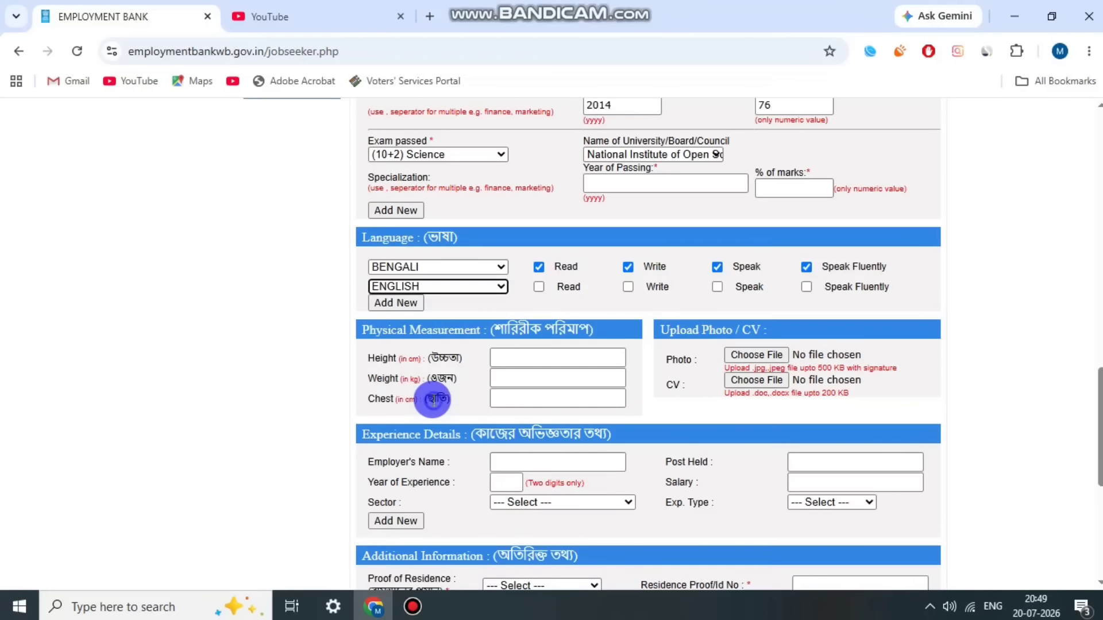
{"action": "left_click", "coordinate": [539, 286]}
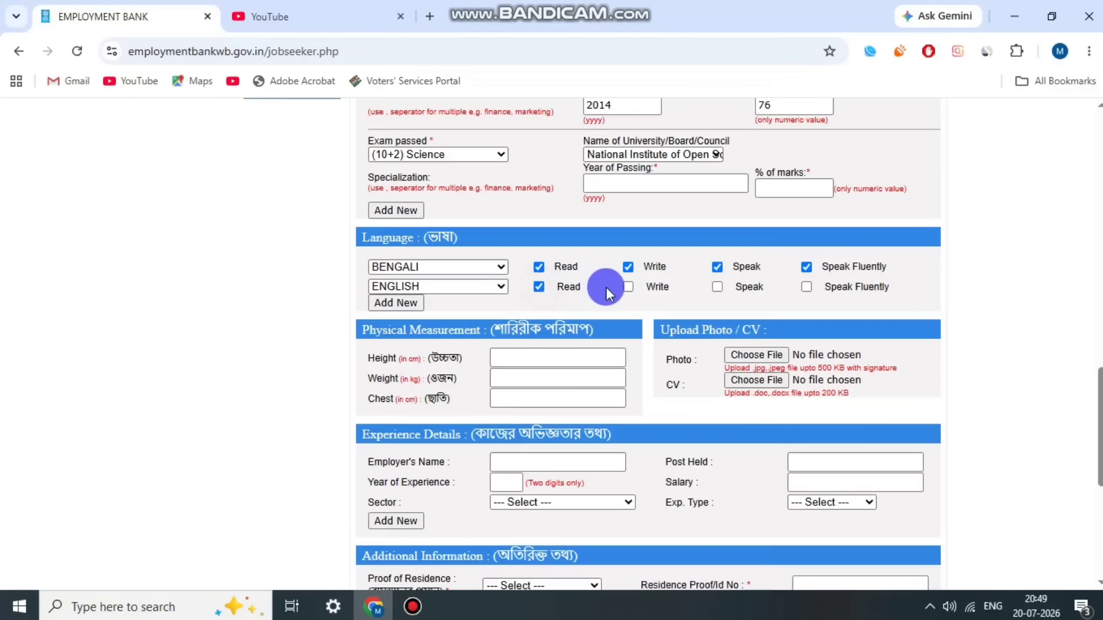
{"action": "left_click", "coordinate": [627, 286]}
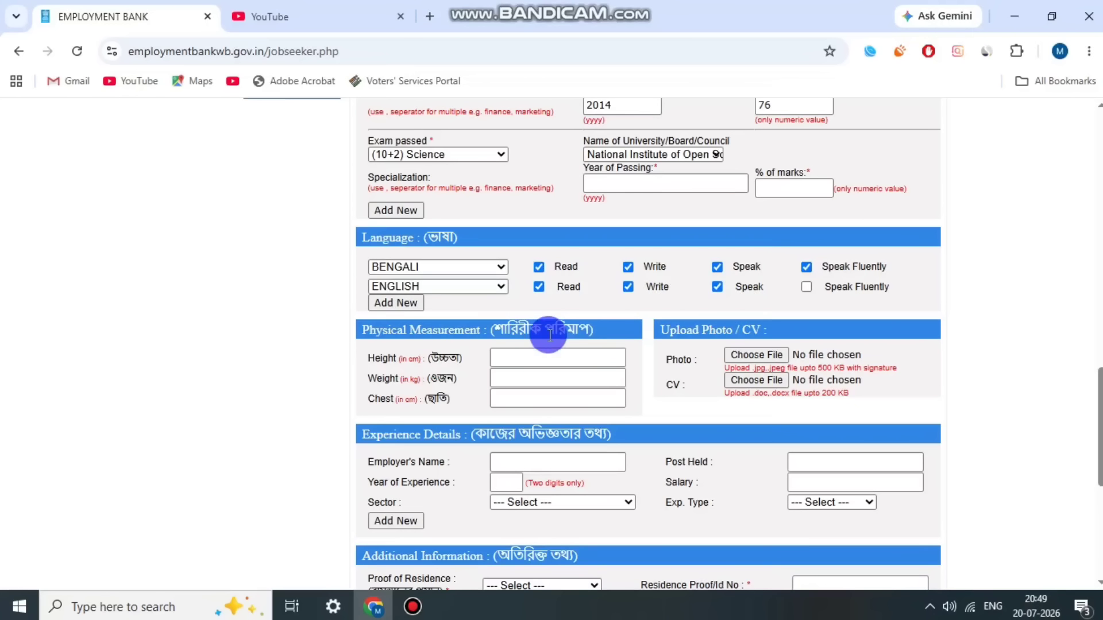
{"action": "scroll", "coordinate": [436, 290], "scroll_direction": "down", "scroll_amount": 1}
{"action": "left_click_drag", "start_coordinate": [396, 248], "coordinate": [570, 247]}
{"action": "left_click", "coordinate": [572, 246]}
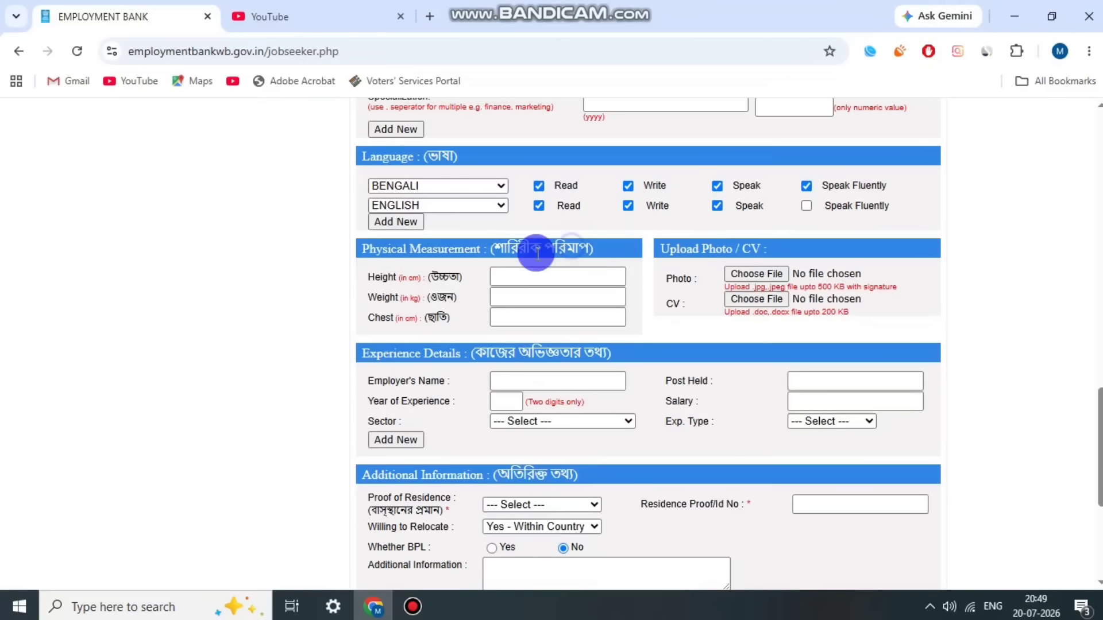
{"action": "left_click_drag", "start_coordinate": [373, 272], "coordinate": [422, 297]}
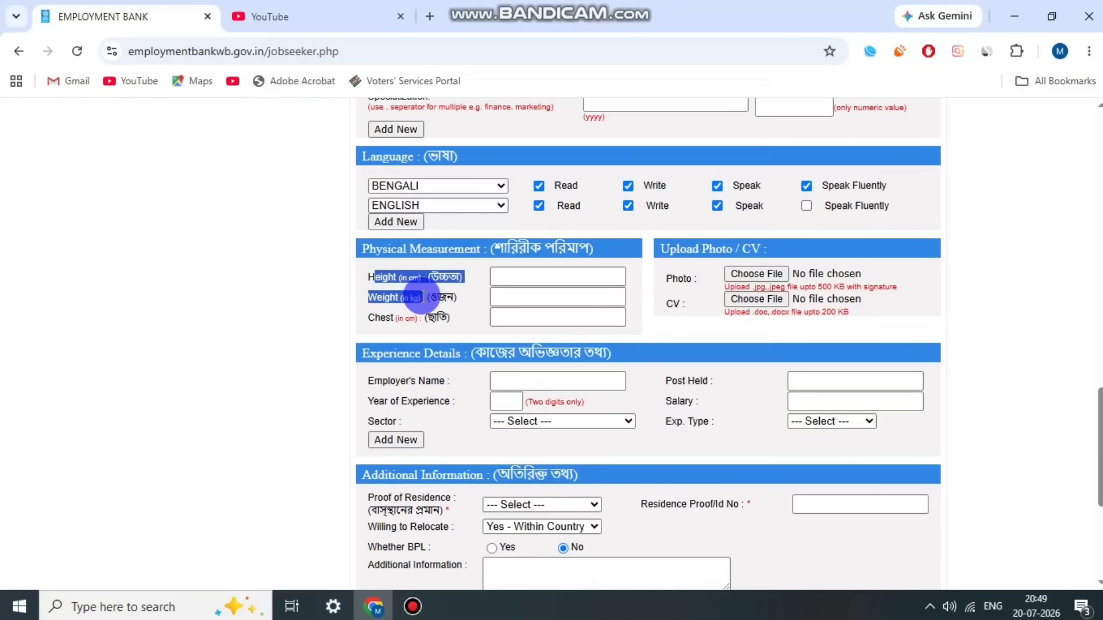
{"action": "left_click", "coordinate": [424, 301]}
{"action": "left_click_drag", "start_coordinate": [371, 272], "coordinate": [434, 318]}
{"action": "left_click", "coordinate": [421, 301]}
{"action": "left_click", "coordinate": [434, 317]}
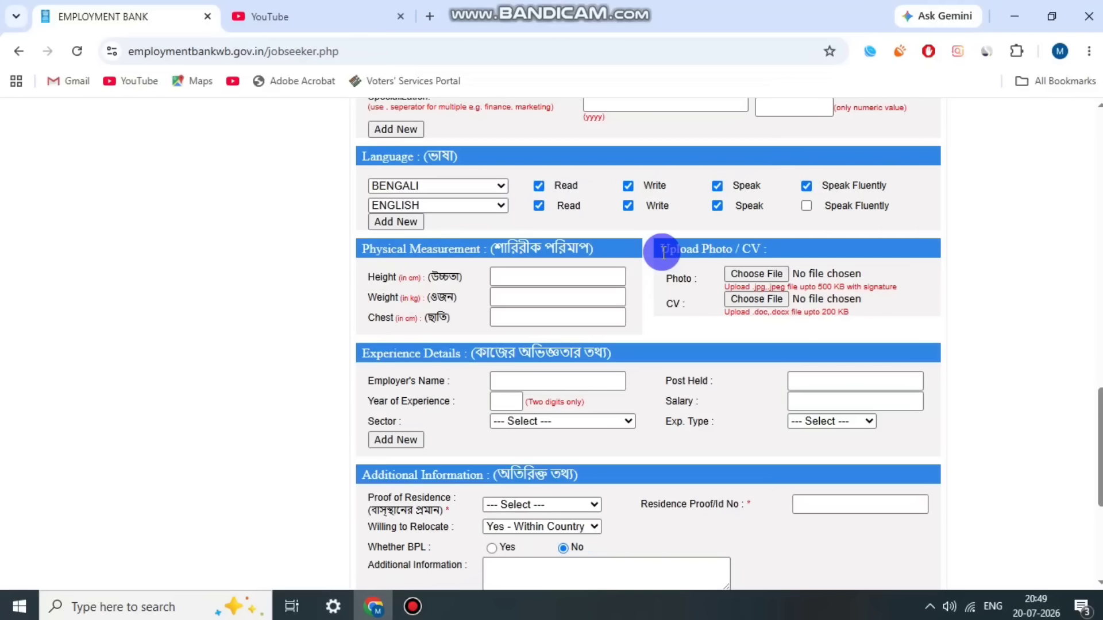
{"action": "left_click_drag", "start_coordinate": [664, 251], "coordinate": [684, 248]}
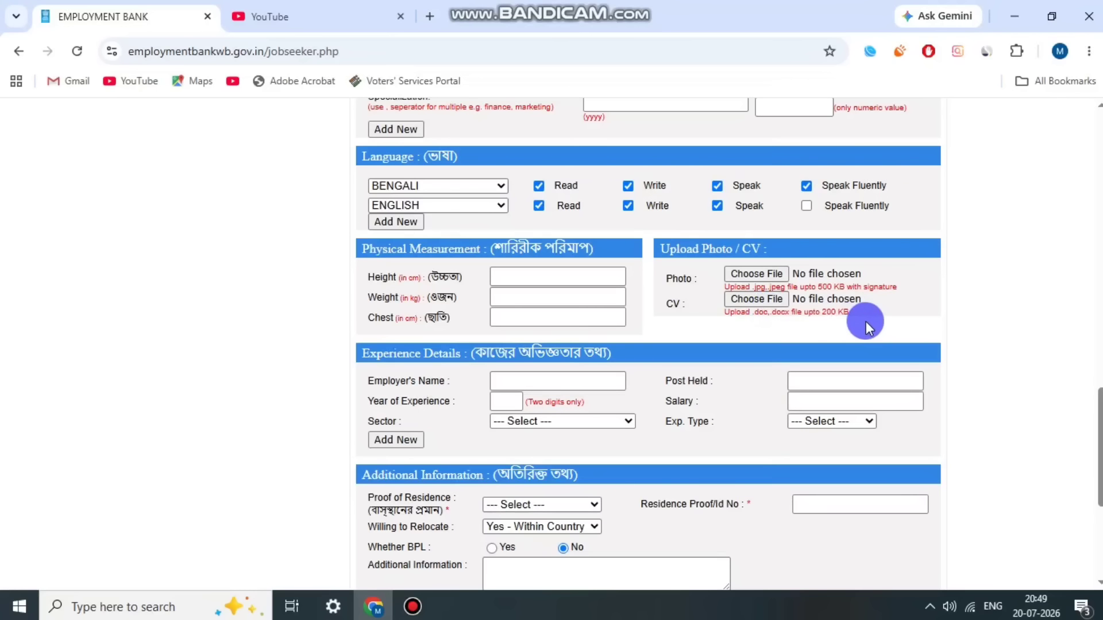
{"action": "scroll", "coordinate": [870, 307], "scroll_direction": "up", "scroll_amount": 1}
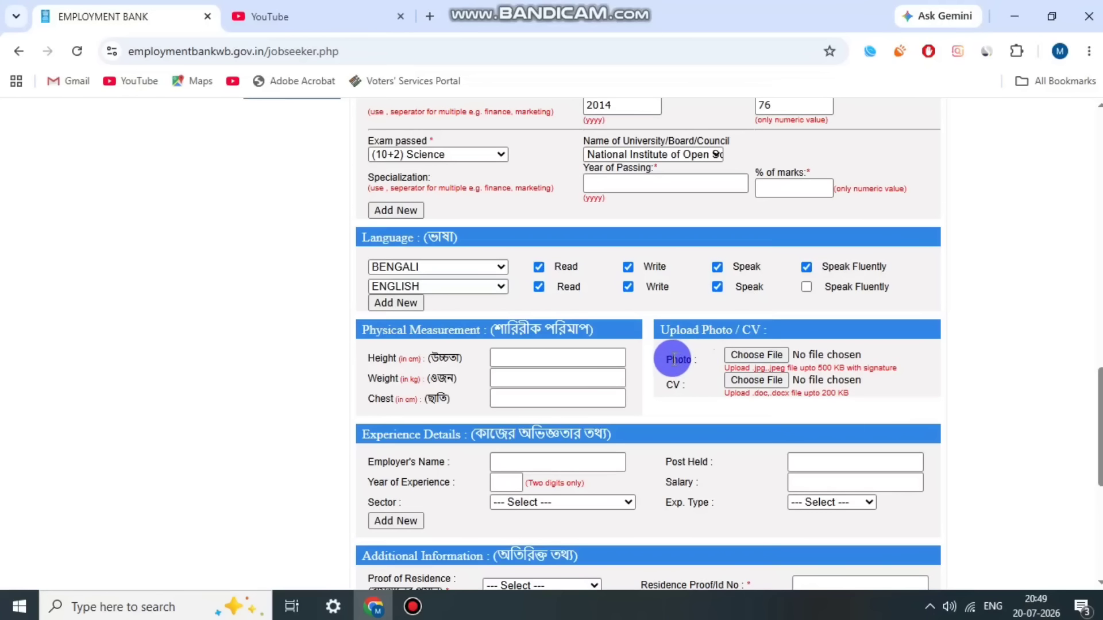
{"action": "left_click_drag", "start_coordinate": [672, 359], "coordinate": [691, 356]}
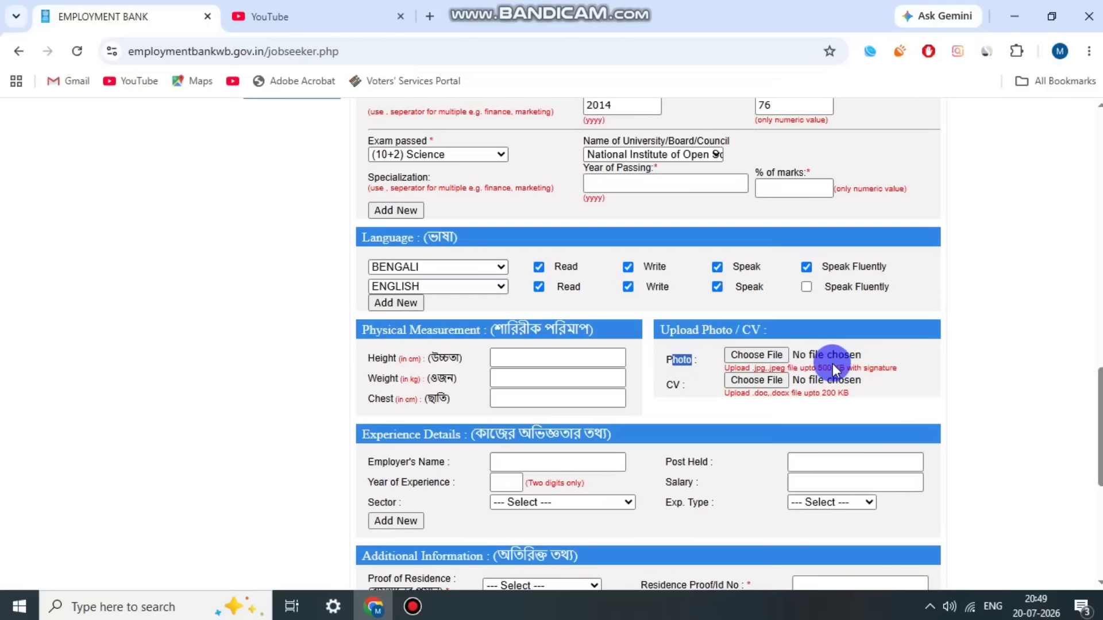
{"action": "left_click", "coordinate": [852, 398]}
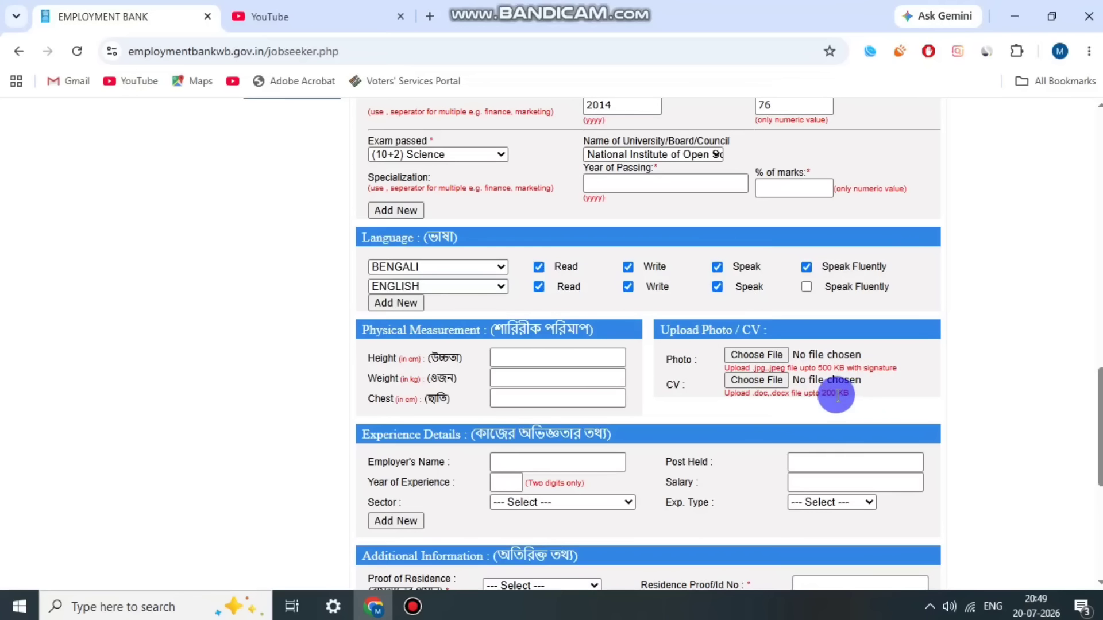
{"action": "scroll", "coordinate": [833, 395], "scroll_direction": "down", "scroll_amount": 3}
{"action": "left_click_drag", "start_coordinate": [402, 271], "coordinate": [561, 270]}
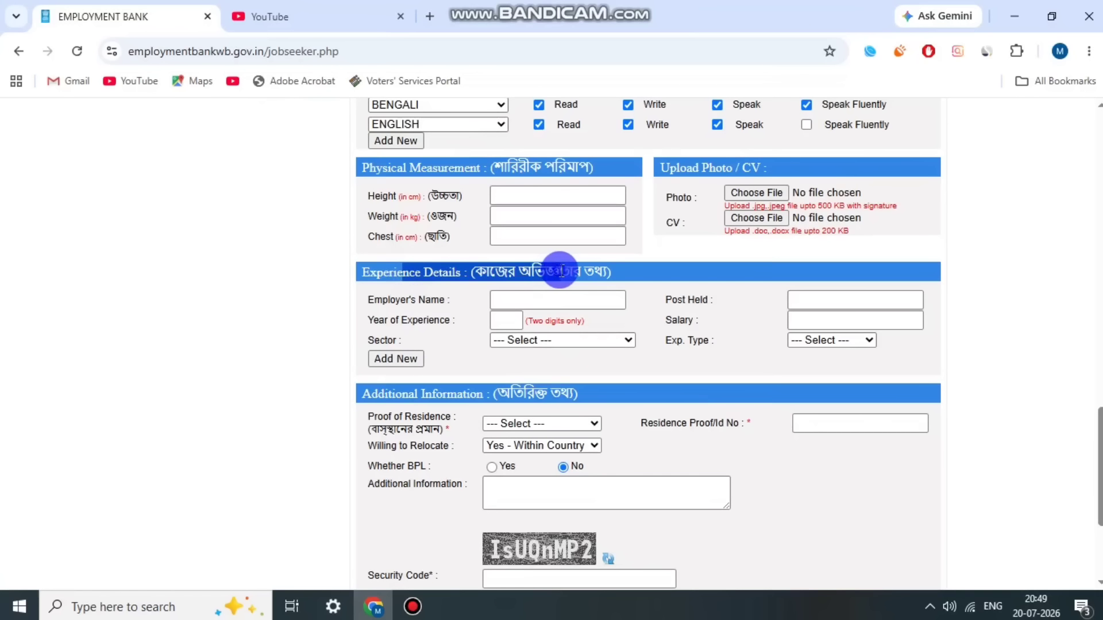
{"action": "left_click", "coordinate": [401, 308]}
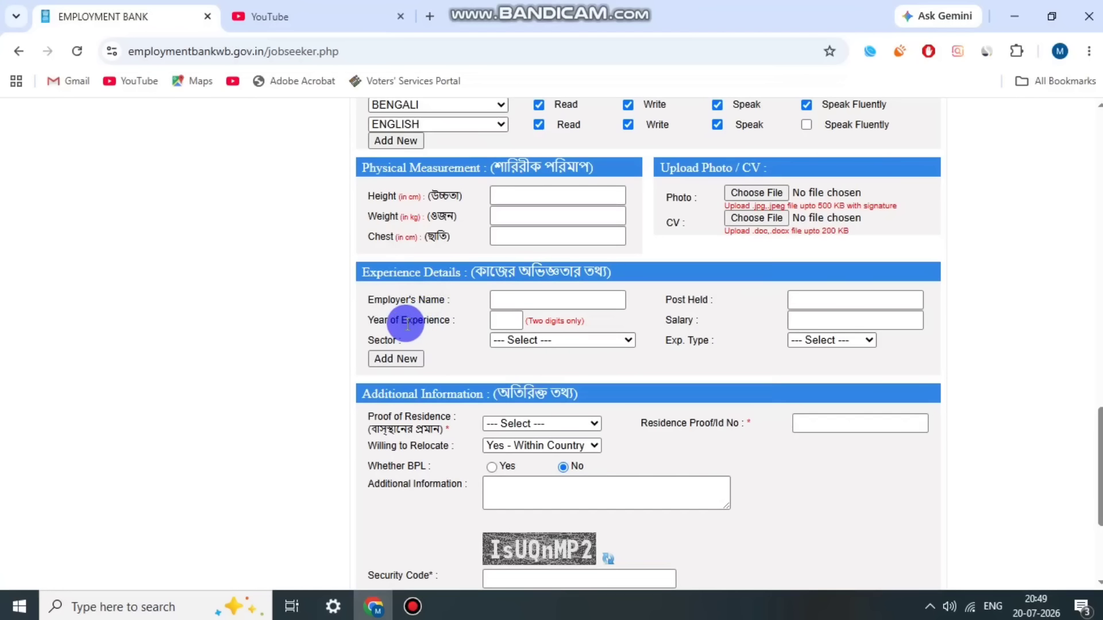
{"action": "left_click_drag", "start_coordinate": [407, 319], "coordinate": [424, 320]}
{"action": "left_click_drag", "start_coordinate": [665, 296], "coordinate": [697, 328]}
{"action": "left_click", "coordinate": [696, 329]}
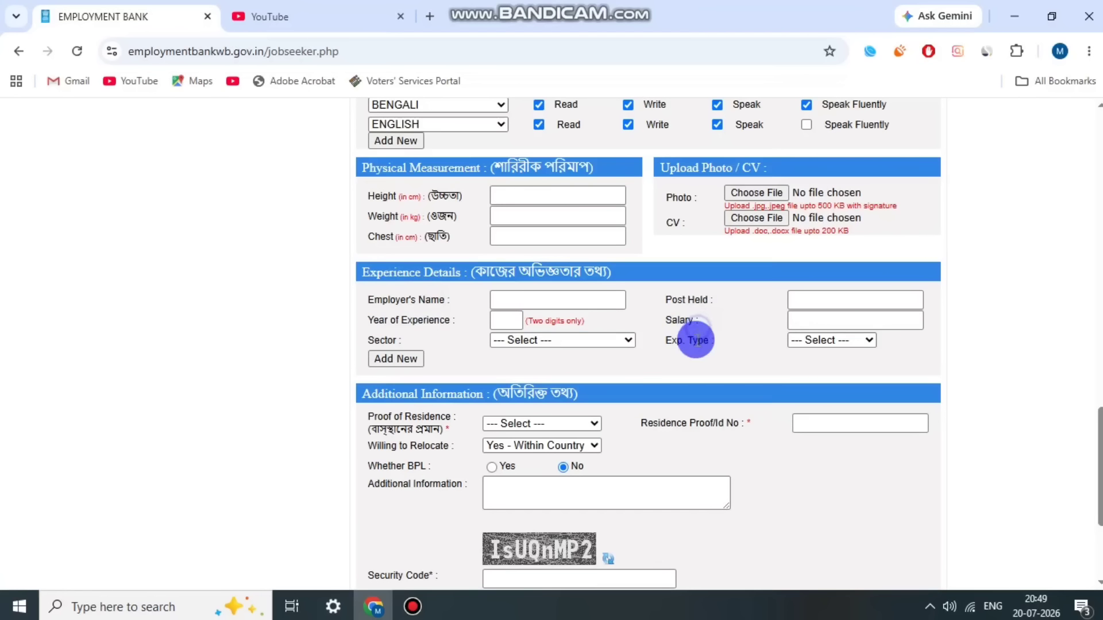
Step: Choose AADHAR as the proof of residence
{"action": "scroll", "coordinate": [627, 402], "scroll_direction": "down", "scroll_amount": 2}
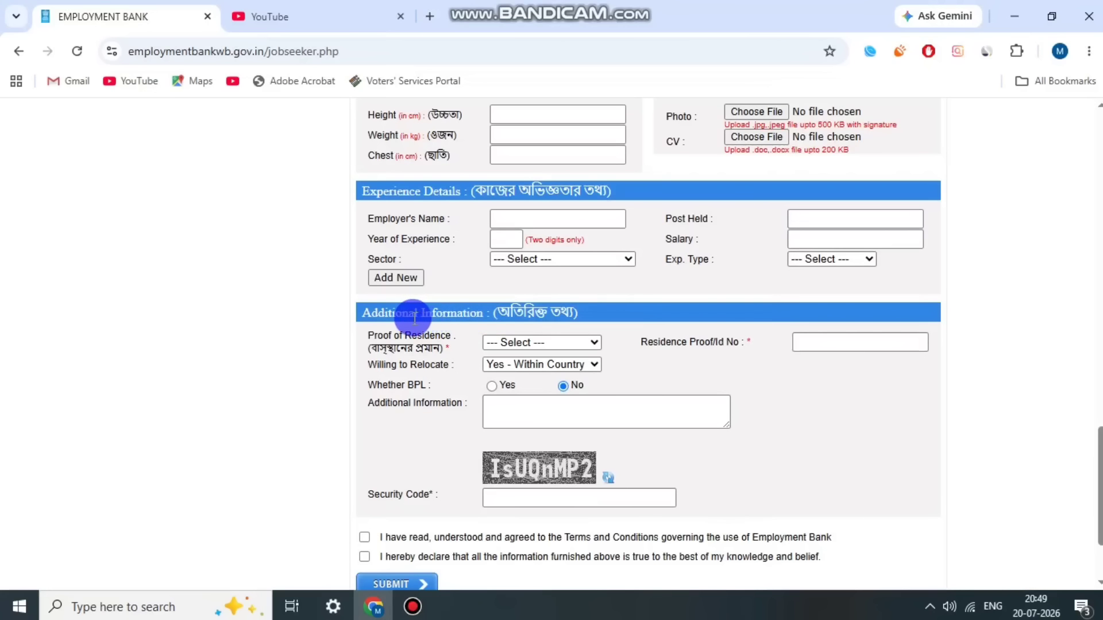
{"action": "left_click_drag", "start_coordinate": [365, 336], "coordinate": [437, 347]}
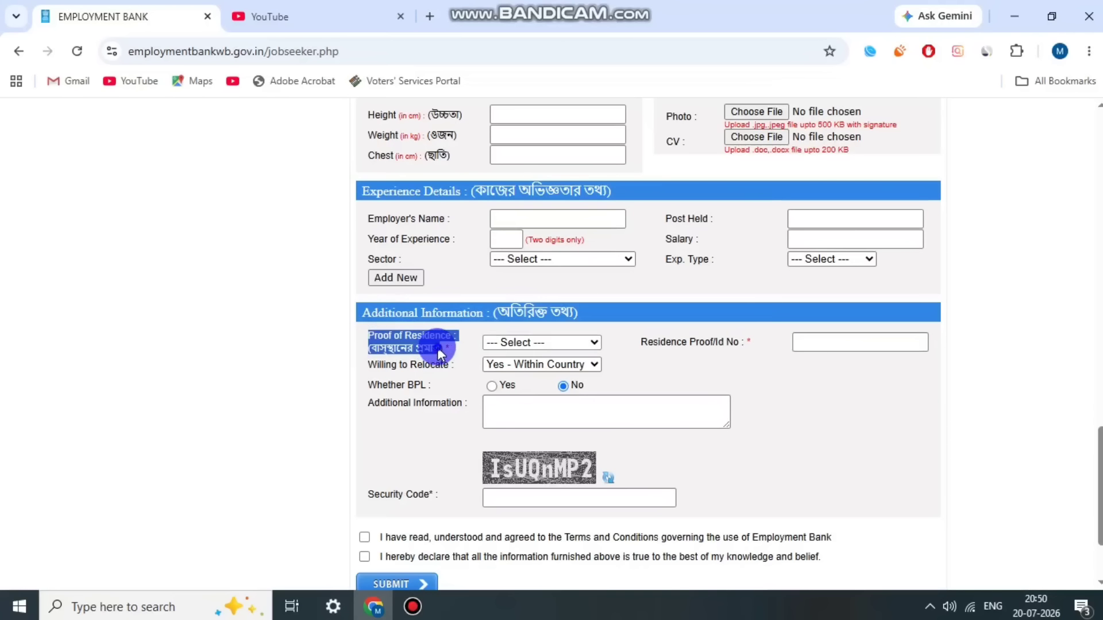
{"action": "left_click", "coordinate": [547, 343]}
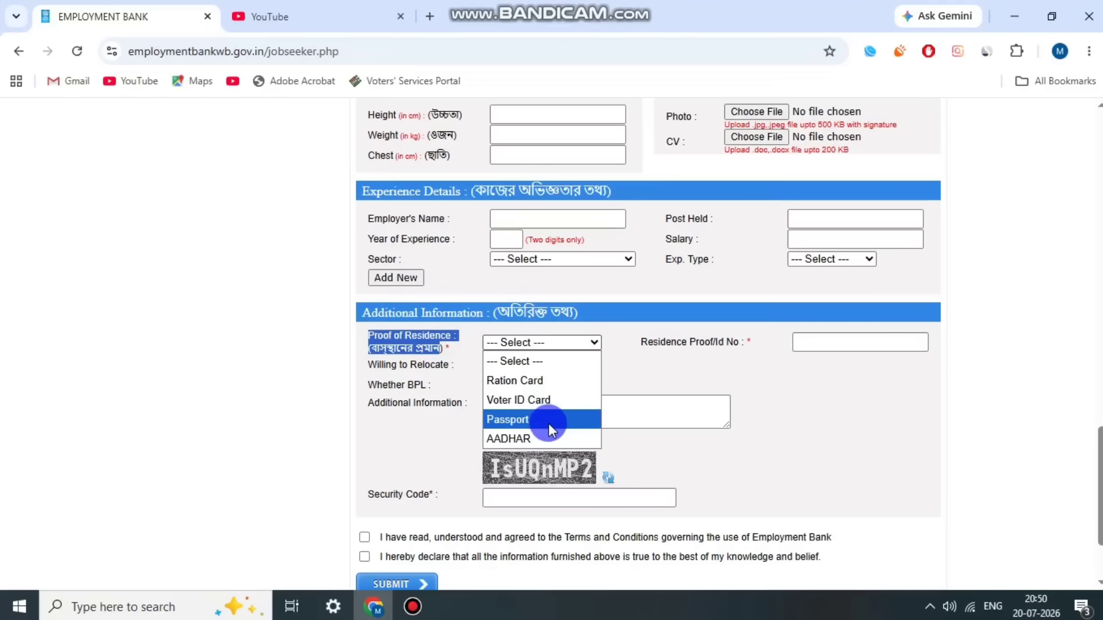
{"action": "left_click", "coordinate": [549, 440]}
{"action": "left_click", "coordinate": [627, 327]}
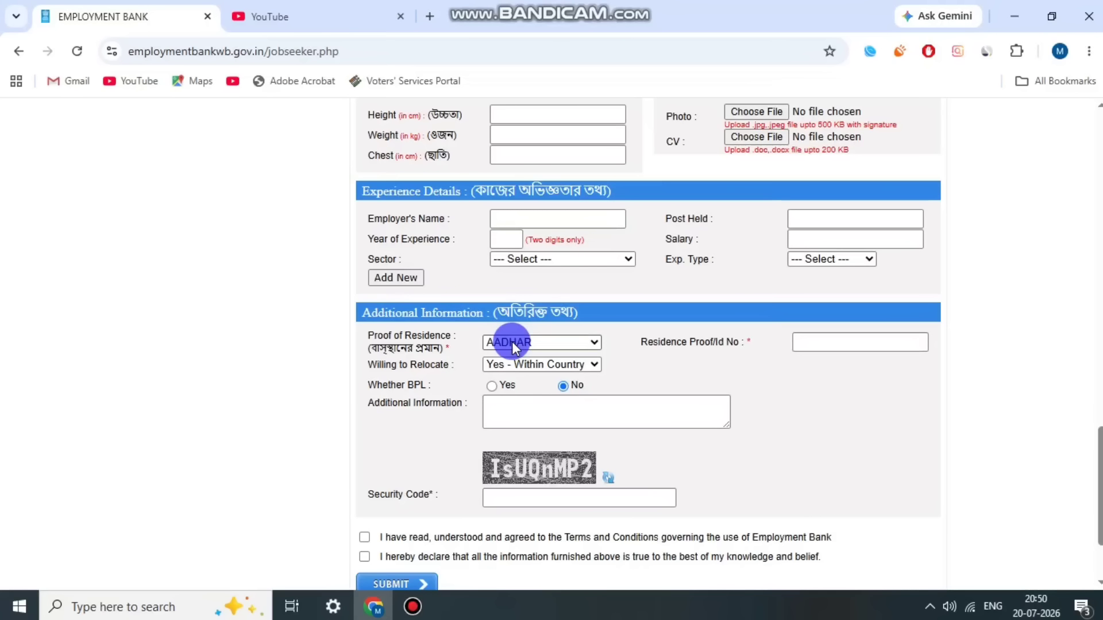
{"action": "left_click", "coordinate": [698, 347]}
{"action": "left_click", "coordinate": [730, 348]}
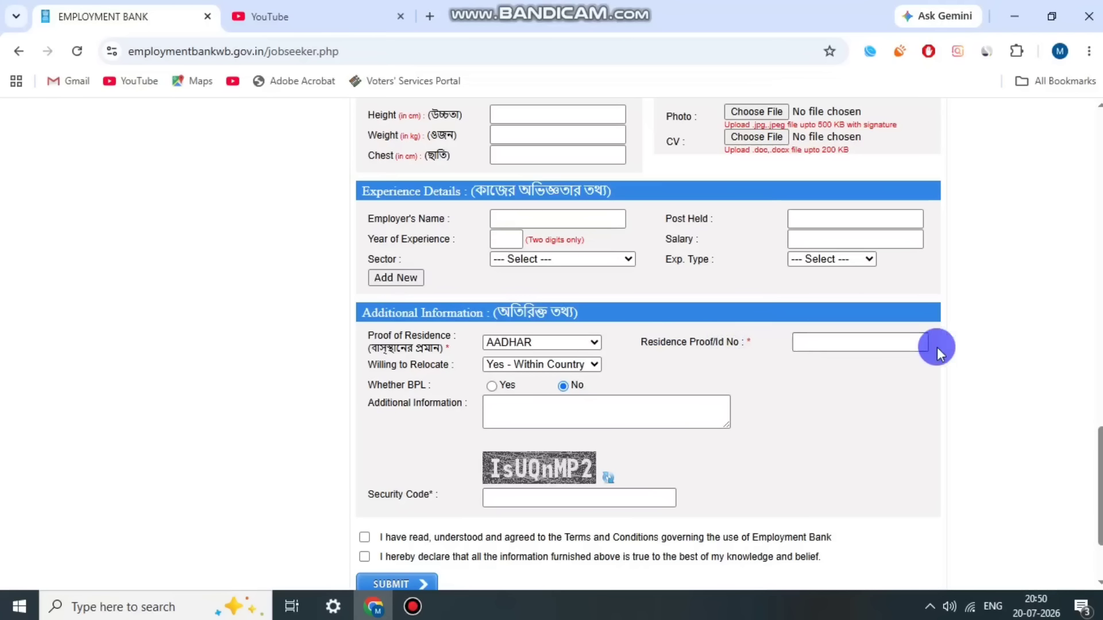
Step: Keep relocation as Yes - Within Country and mark BPL as Yes
{"action": "left_click_drag", "start_coordinate": [365, 360], "coordinate": [444, 366]}
{"action": "left_click", "coordinate": [444, 366]}
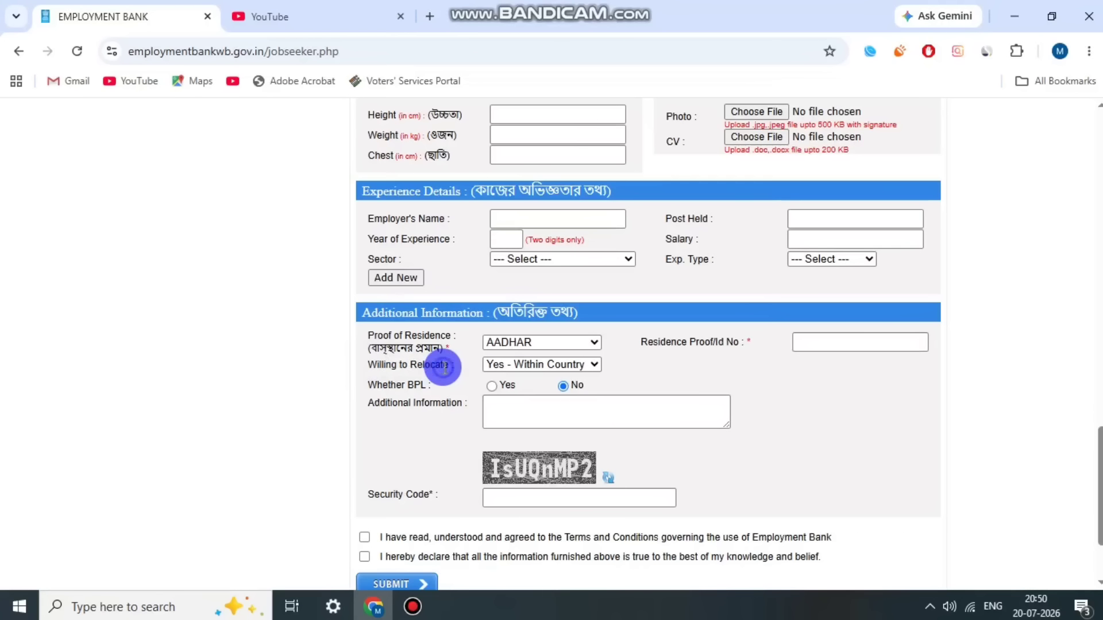
{"action": "left_click", "coordinate": [521, 372]}
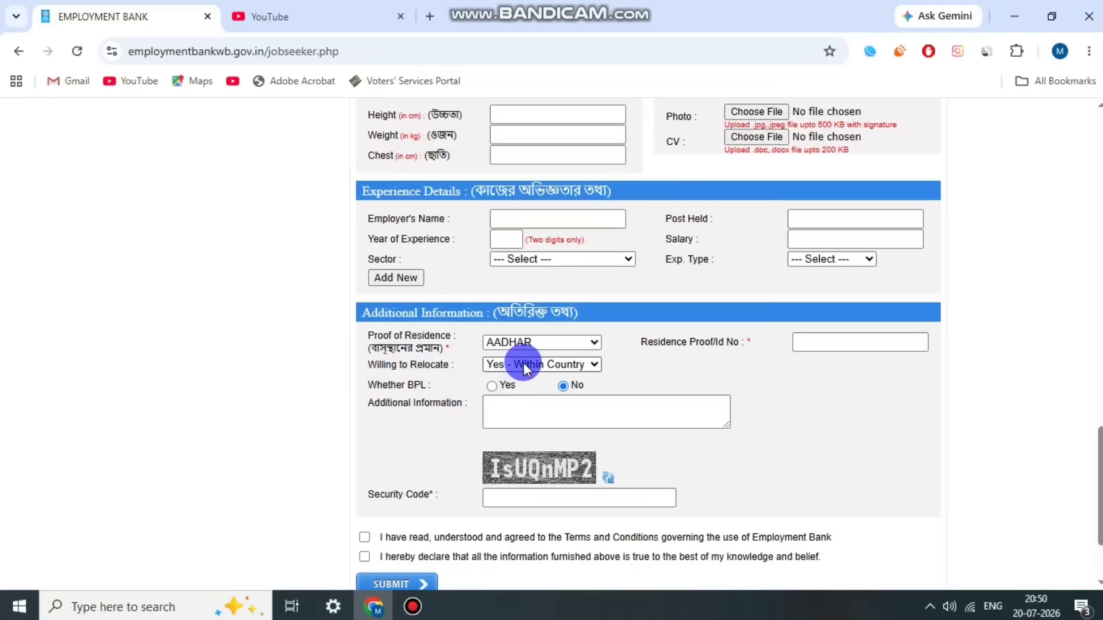
{"action": "left_click", "coordinate": [522, 363]}
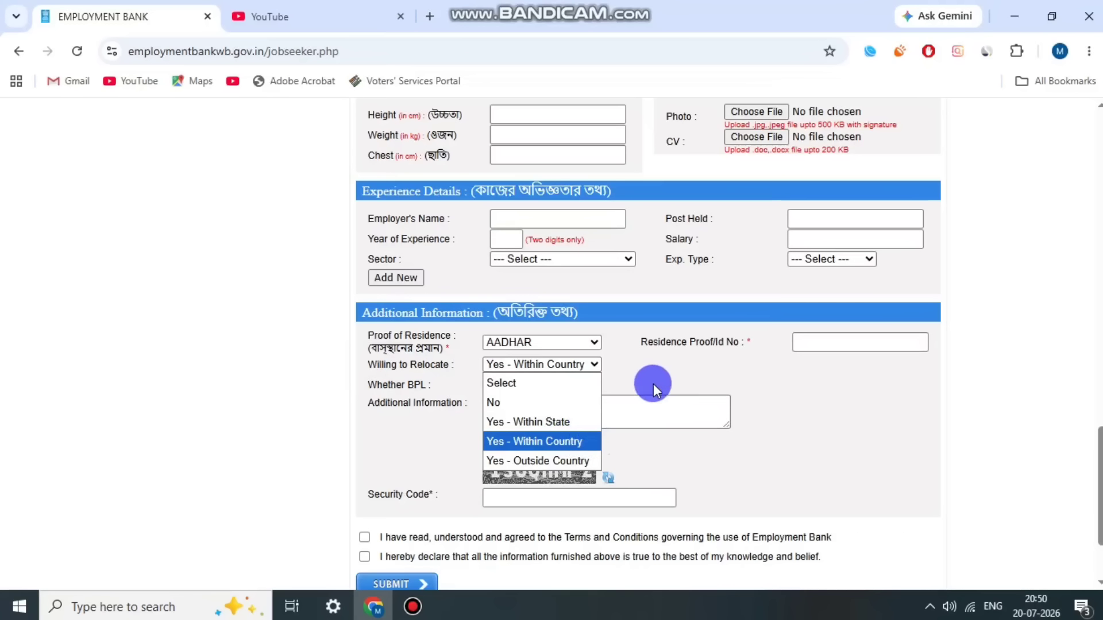
{"action": "left_click", "coordinate": [569, 442]}
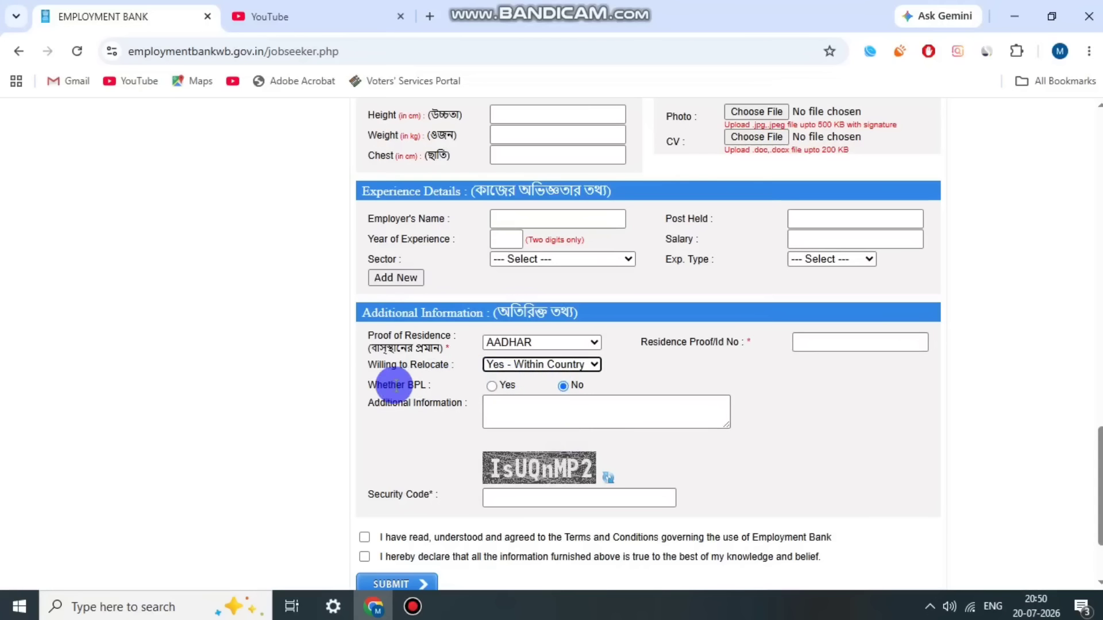
{"action": "left_click", "coordinate": [491, 385]}
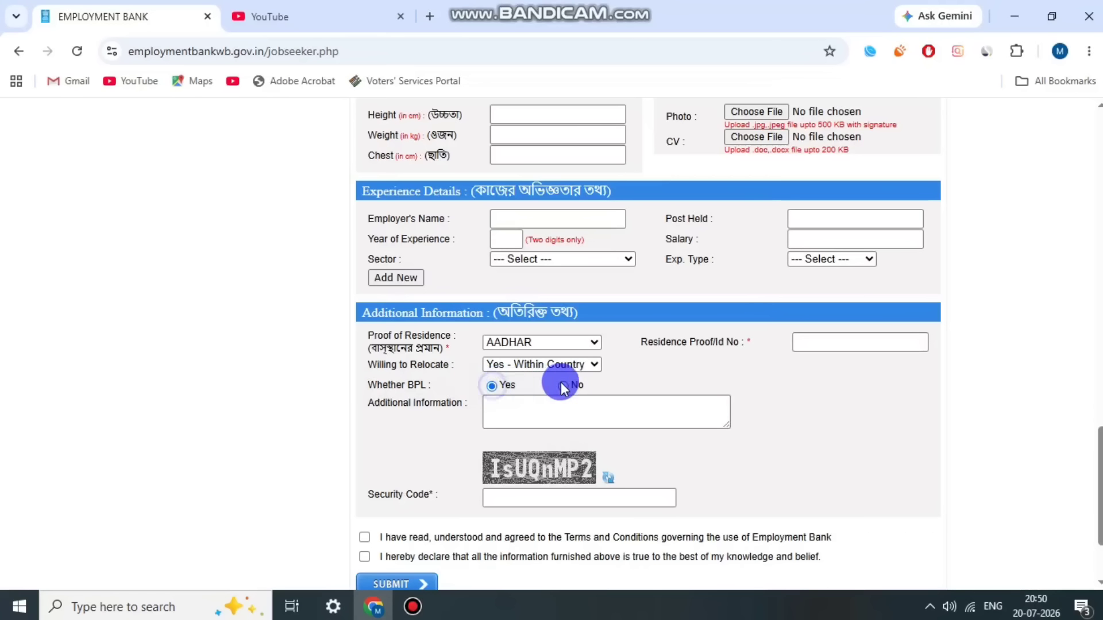
Step: Tick the terms agreement and truth declaration, then submit the enrolment form
{"action": "scroll", "coordinate": [411, 431], "scroll_direction": "down", "scroll_amount": 2}
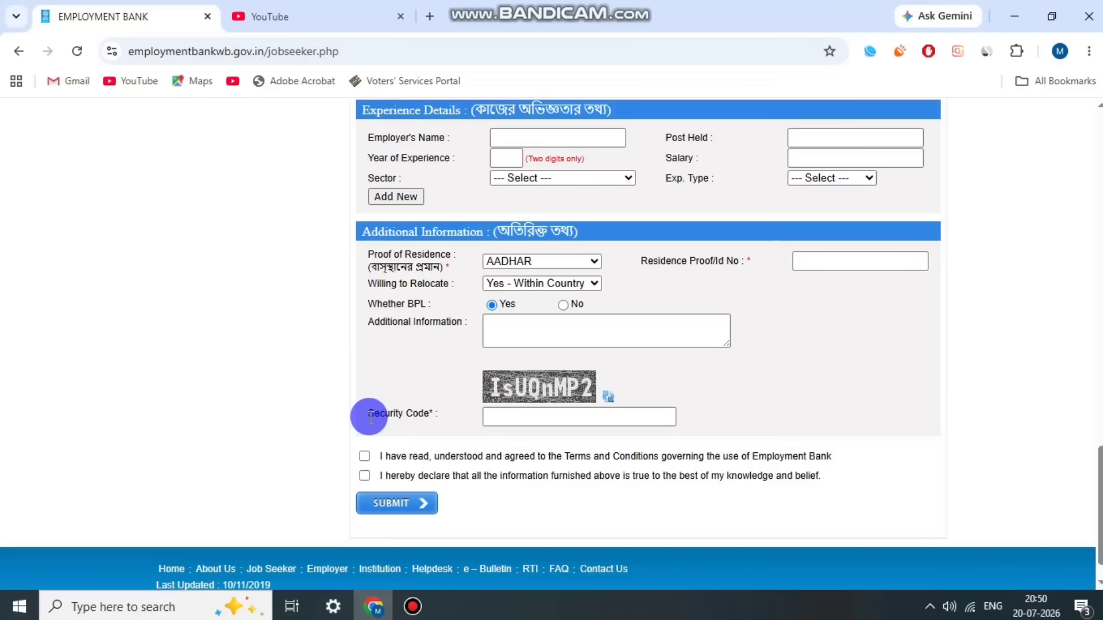
{"action": "left_click_drag", "start_coordinate": [369, 417], "coordinate": [435, 411]}
{"action": "left_click", "coordinate": [425, 475]}
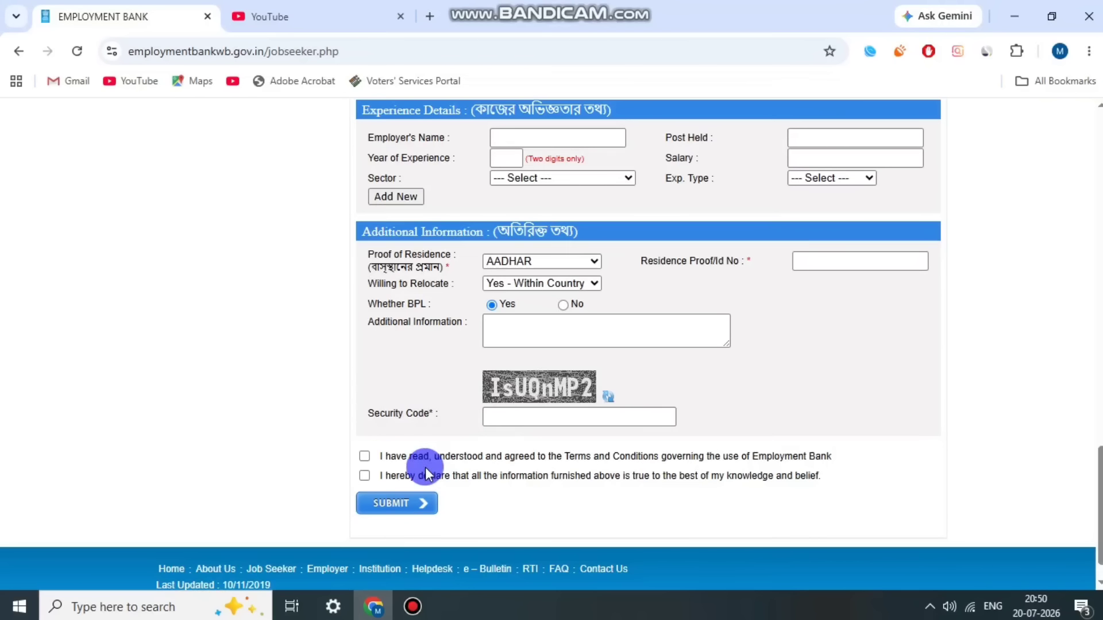
{"action": "left_click", "coordinate": [364, 457]}
{"action": "left_click", "coordinate": [364, 476]}
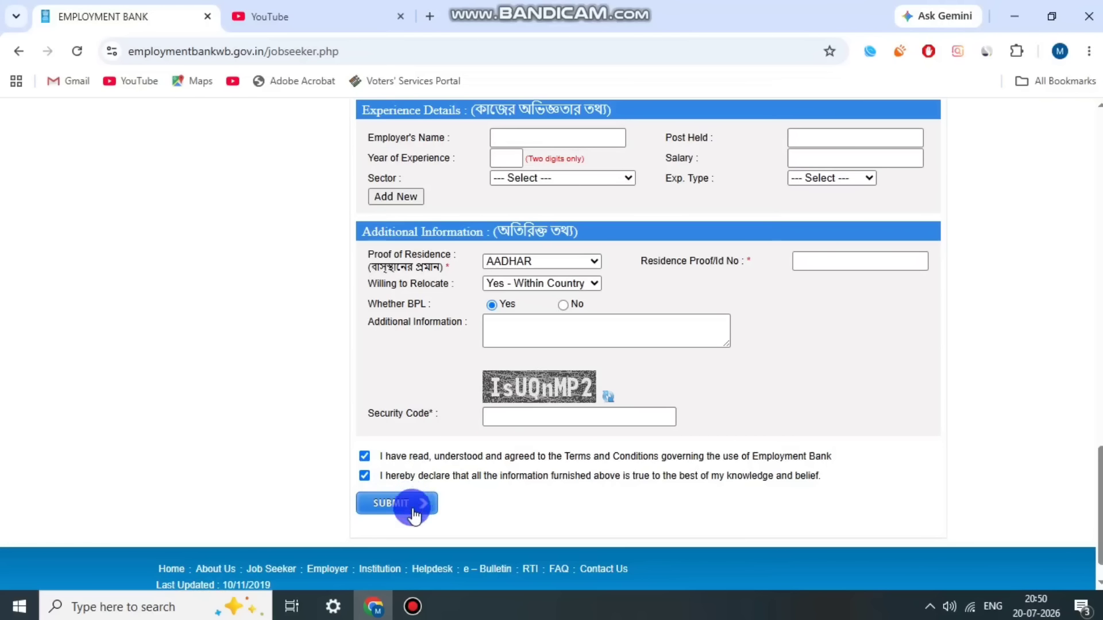
{"action": "left_click", "coordinate": [412, 607]}
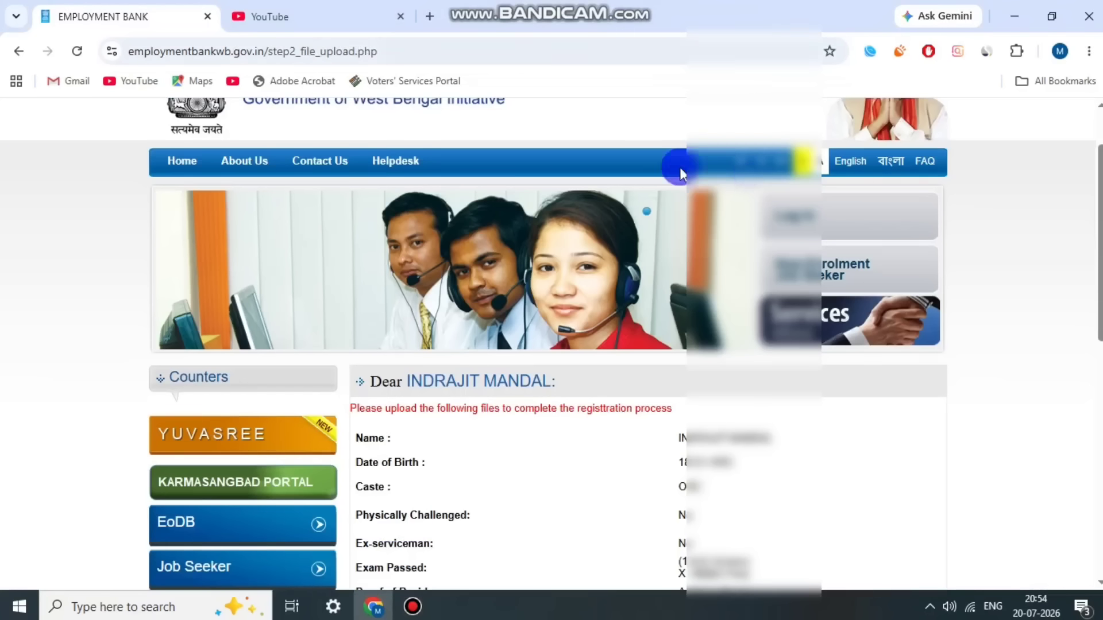
Step: Scroll to the Documents required table and highlight its heading and the Name, Date of Birth row
{"action": "scroll", "coordinate": [659, 389], "scroll_direction": "down", "scroll_amount": 2}
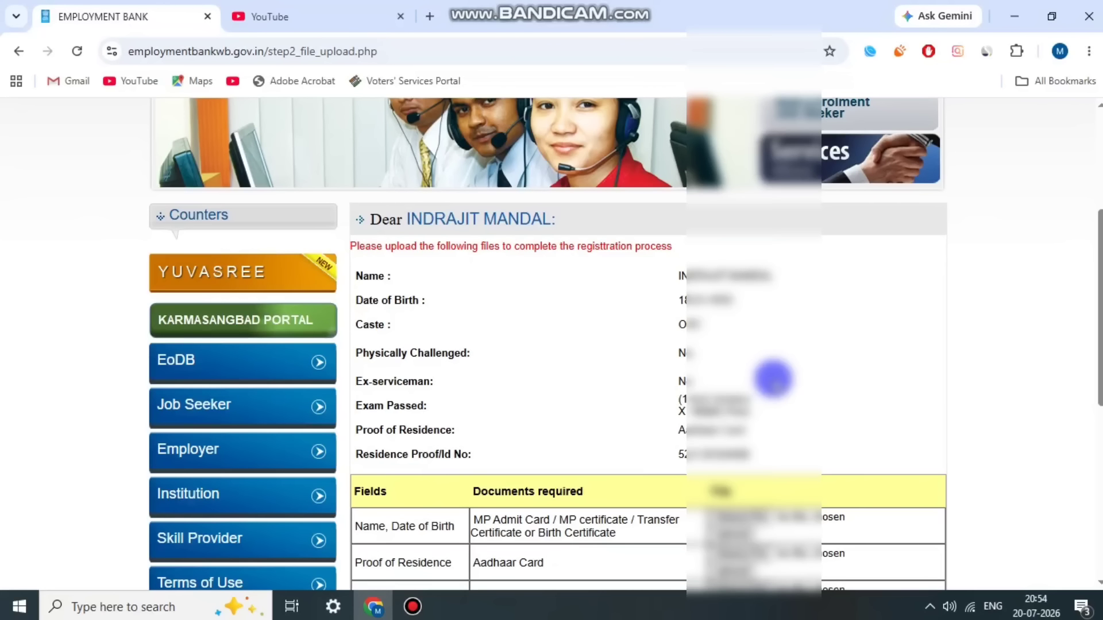
{"action": "scroll", "coordinate": [775, 380], "scroll_direction": "down", "scroll_amount": 1}
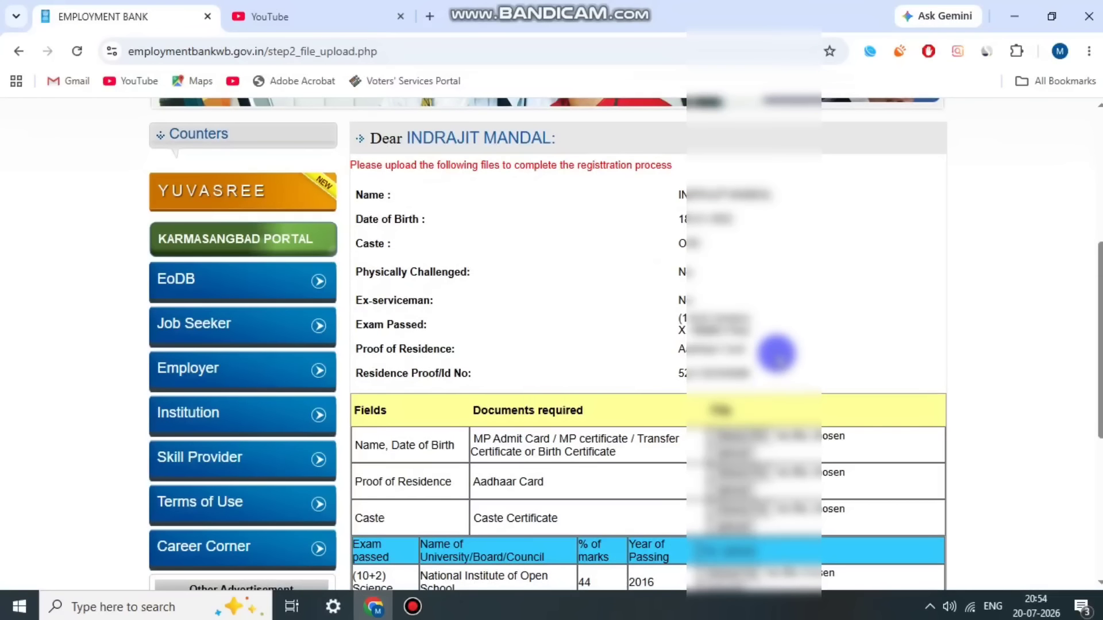
{"action": "scroll", "coordinate": [389, 229], "scroll_direction": "down", "scroll_amount": 2}
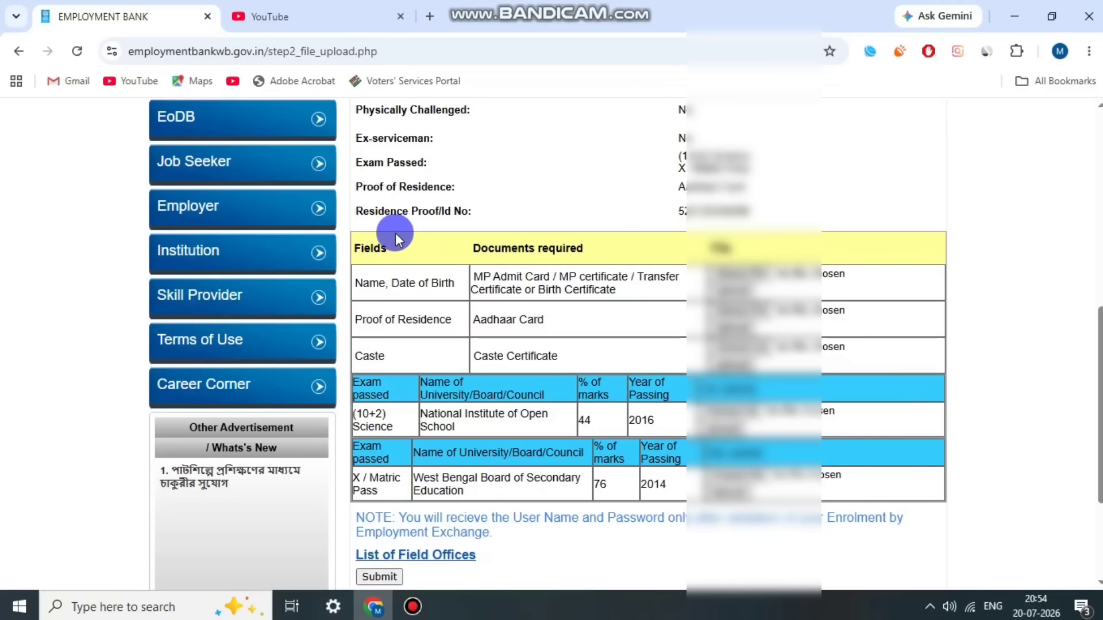
{"action": "left_click_drag", "start_coordinate": [488, 248], "coordinate": [572, 246]}
{"action": "left_click", "coordinate": [573, 245]}
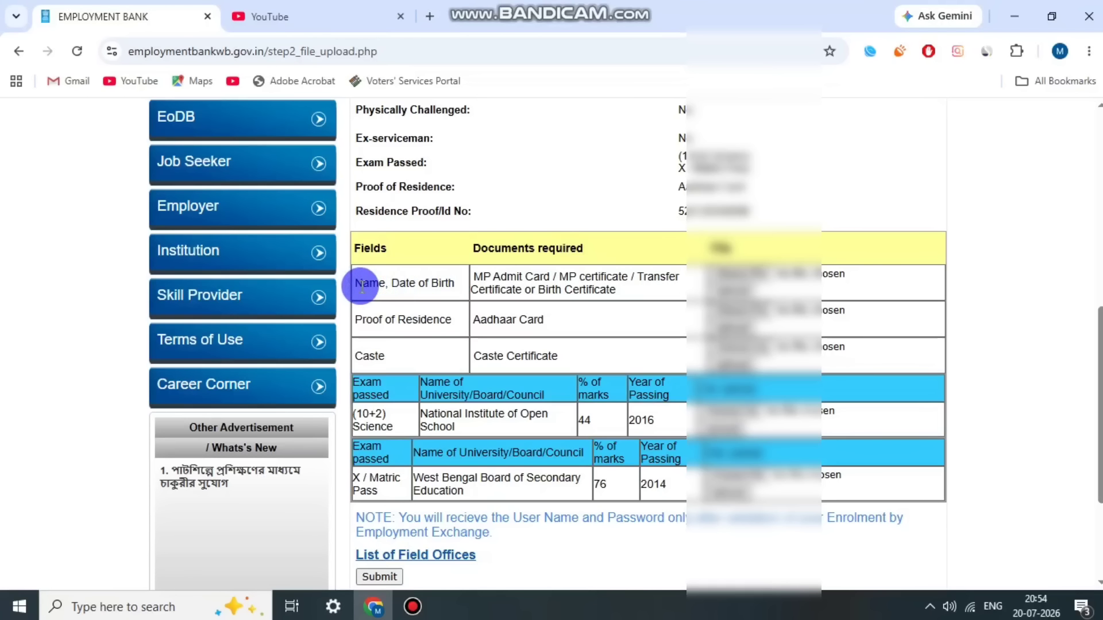
{"action": "left_click_drag", "start_coordinate": [361, 283], "coordinate": [612, 289]}
{"action": "left_click", "coordinate": [452, 285]}
Step: Highlight the accepted birth-date proof documents listed in the table
{"action": "left_click", "coordinate": [625, 294]}
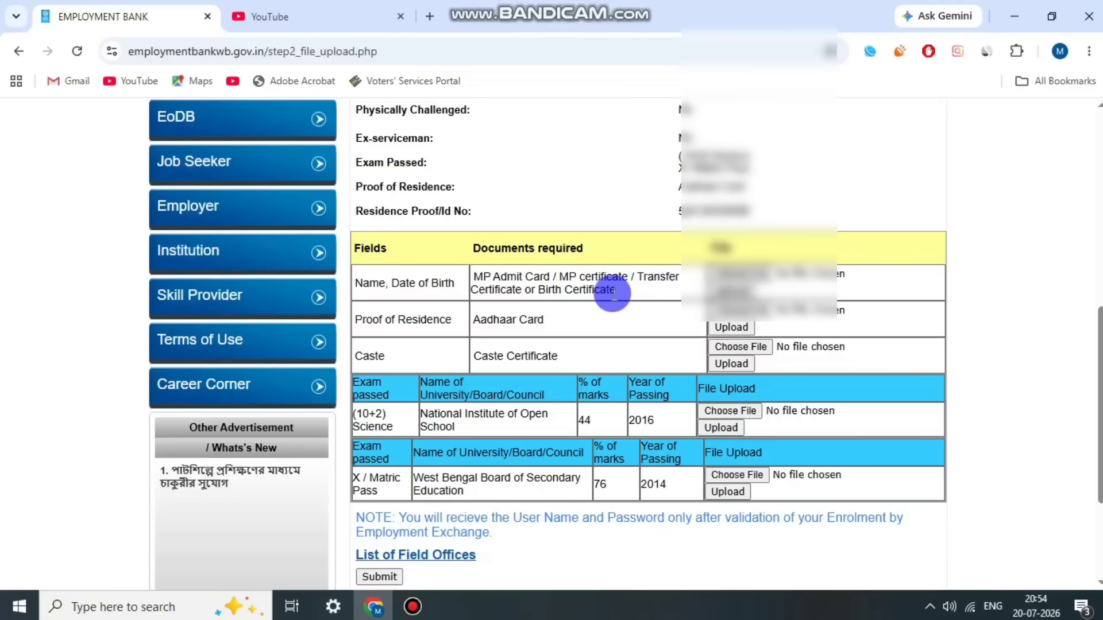
{"action": "left_click_drag", "start_coordinate": [617, 291], "coordinate": [490, 279]}
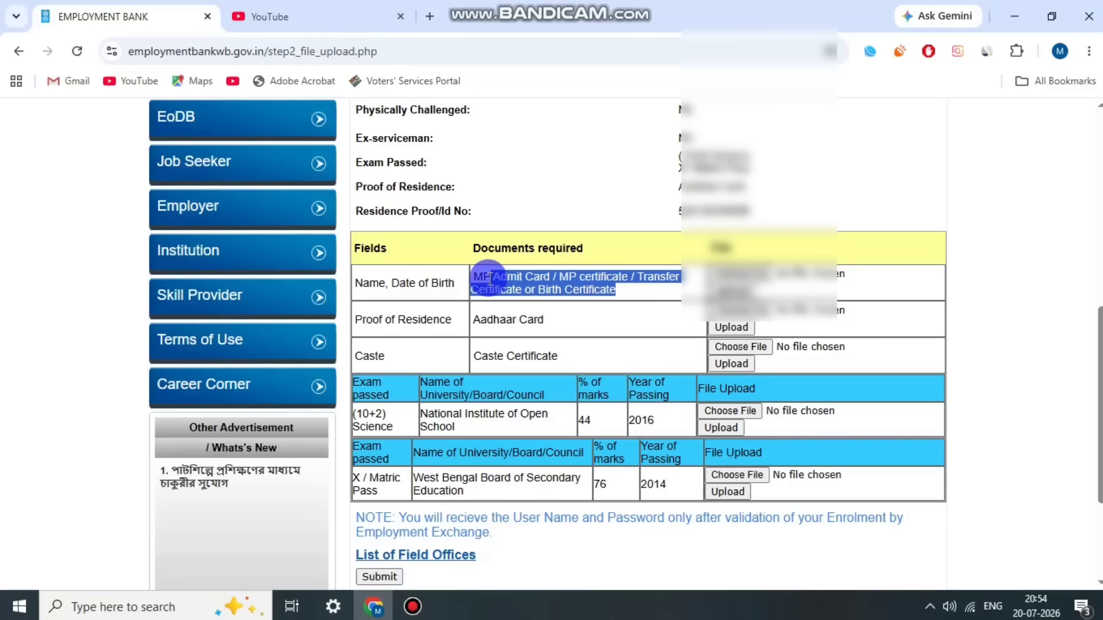
{"action": "left_click", "coordinate": [539, 277]}
{"action": "scroll", "coordinate": [810, 277], "scroll_direction": "up", "scroll_amount": 3}
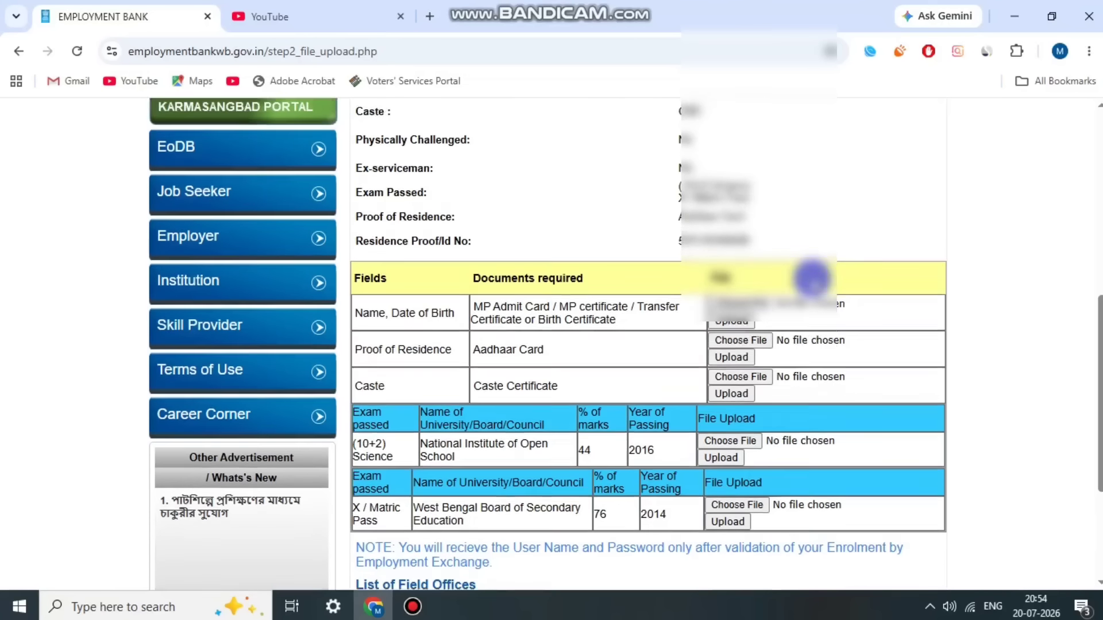
{"action": "scroll", "coordinate": [812, 278], "scroll_direction": "down", "scroll_amount": 3}
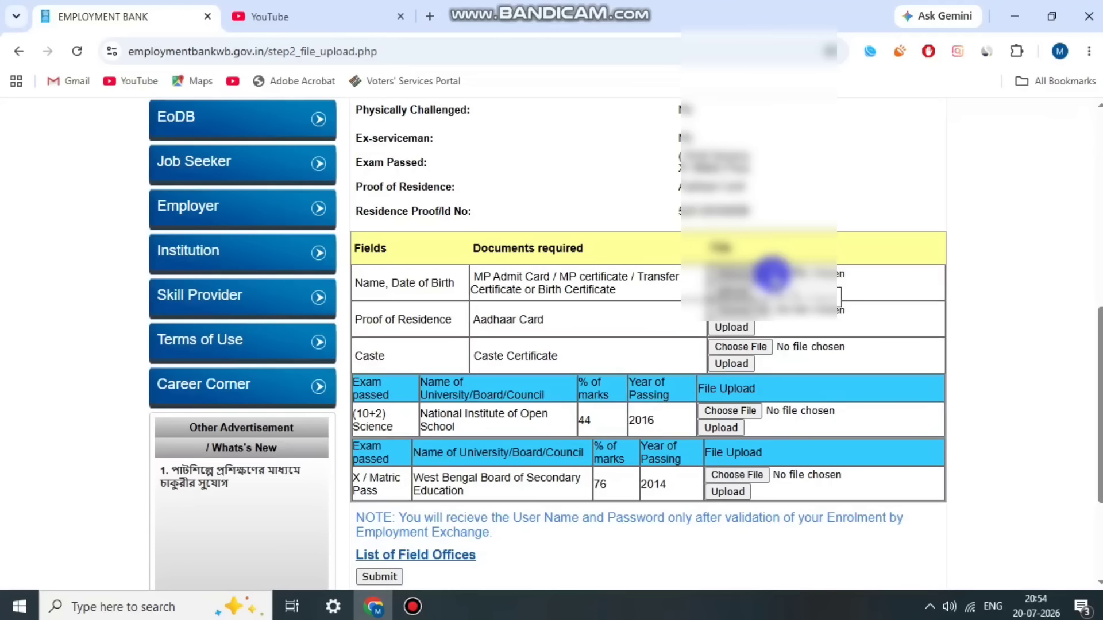
{"action": "scroll", "coordinate": [612, 265], "scroll_direction": "down", "scroll_amount": 2}
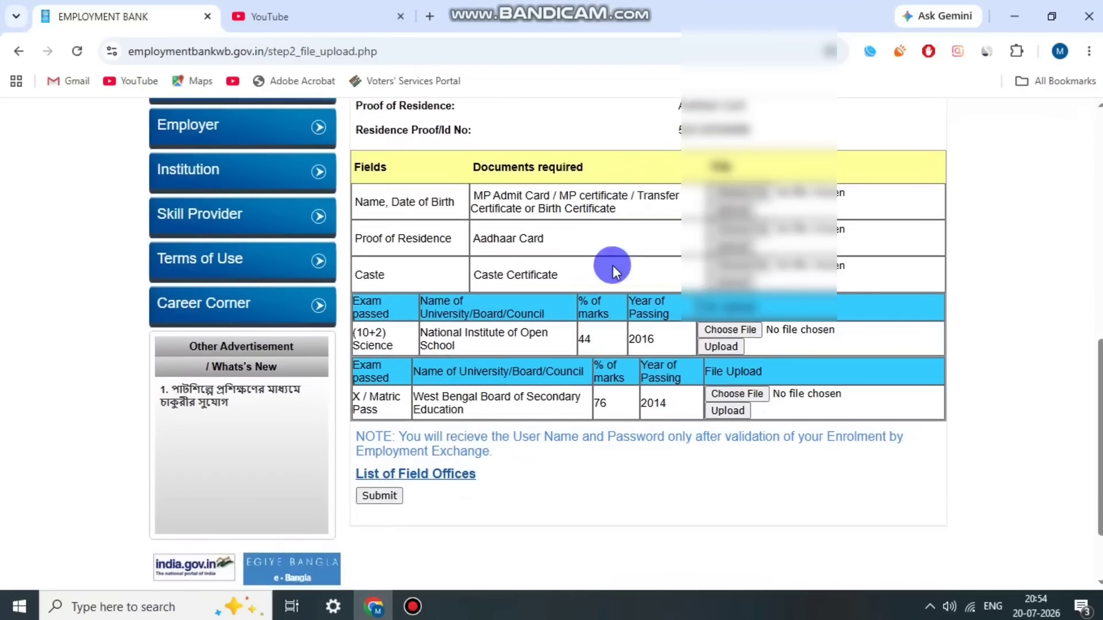
{"action": "scroll", "coordinate": [612, 267], "scroll_direction": "down", "scroll_amount": 2}
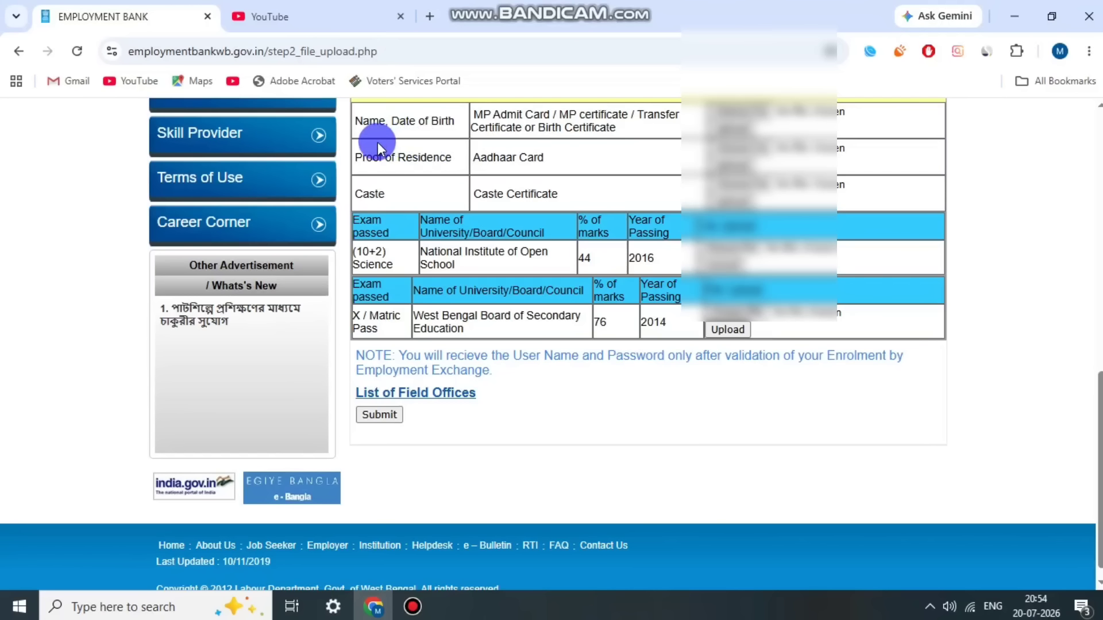
{"action": "left_click_drag", "start_coordinate": [365, 155], "coordinate": [545, 153]}
{"action": "left_click", "coordinate": [521, 178]}
{"action": "left_click", "coordinate": [587, 165]}
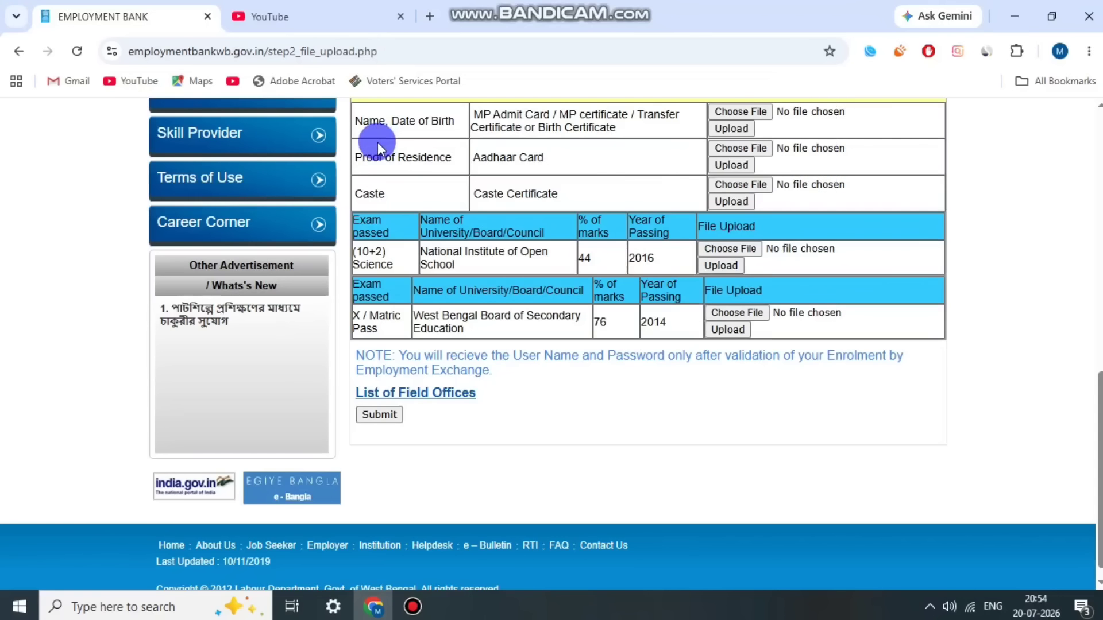
{"action": "left_click_drag", "start_coordinate": [377, 143], "coordinate": [545, 155]}
{"action": "left_click", "coordinate": [543, 178]}
{"action": "left_click_drag", "start_coordinate": [355, 193], "coordinate": [386, 193]}
{"action": "left_click_drag", "start_coordinate": [479, 194], "coordinate": [544, 196]}
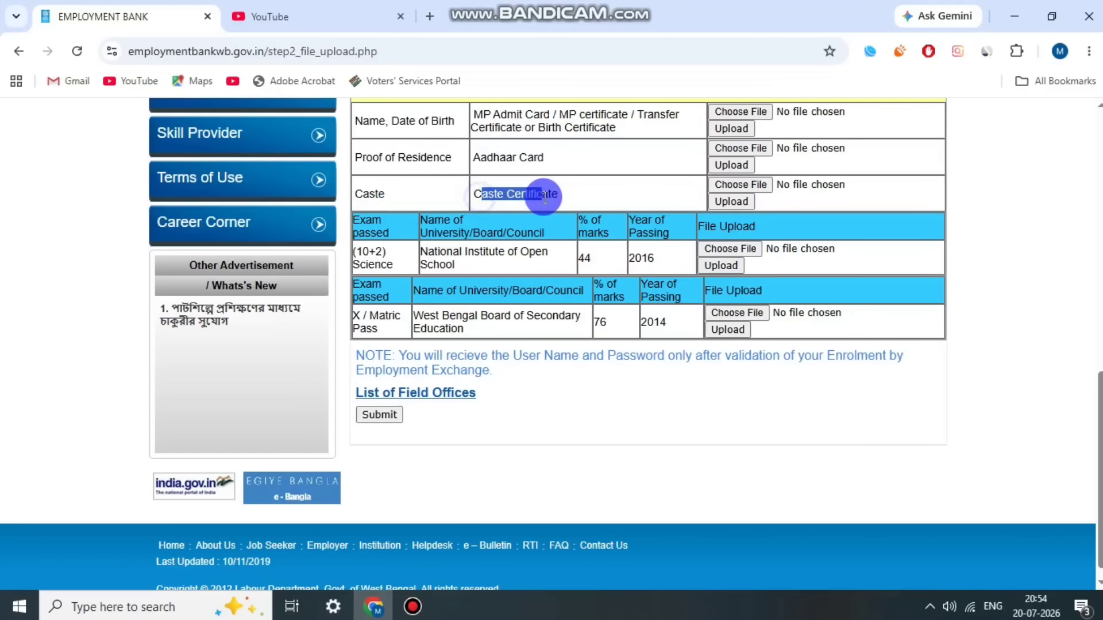
{"action": "left_click", "coordinate": [546, 196]}
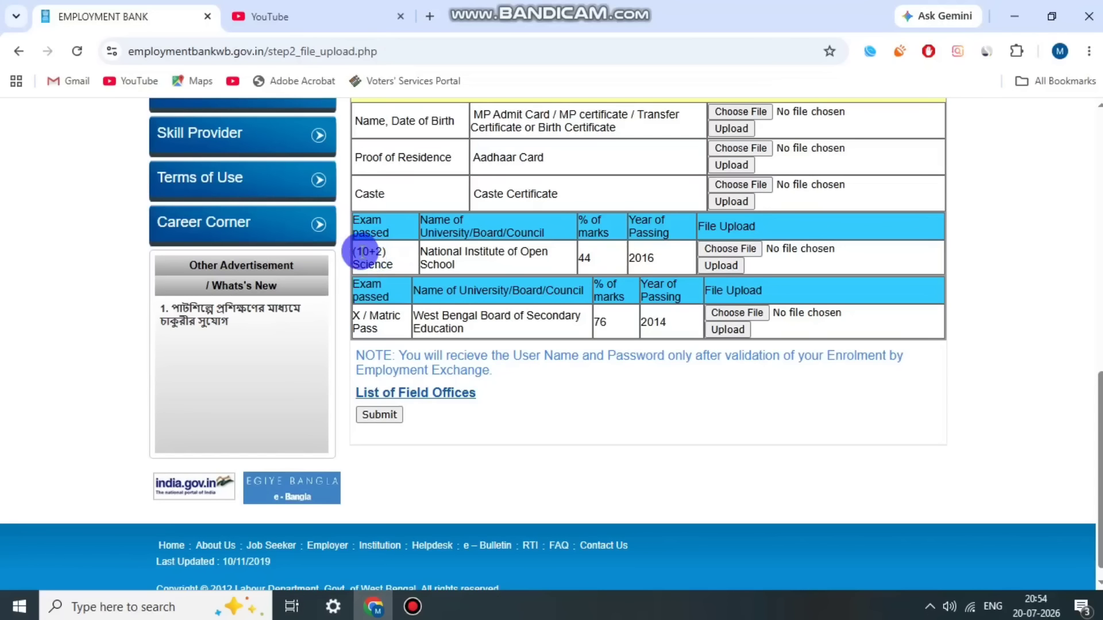
{"action": "left_click_drag", "start_coordinate": [354, 249], "coordinate": [395, 263]}
{"action": "left_click", "coordinate": [451, 254]}
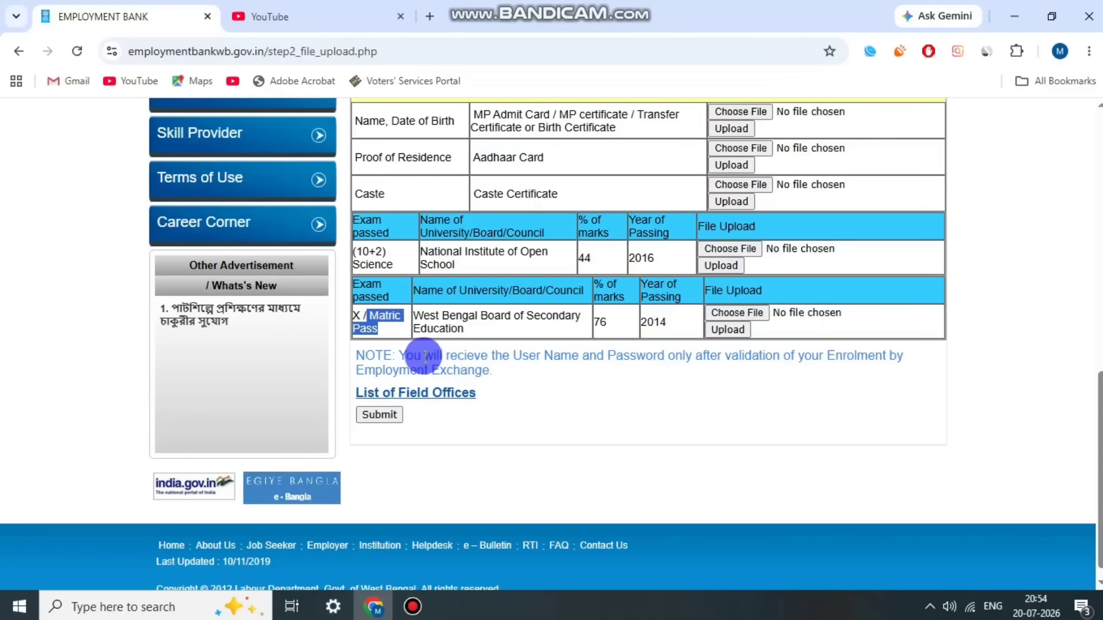
{"action": "left_click_drag", "start_coordinate": [419, 355], "coordinate": [918, 364]}
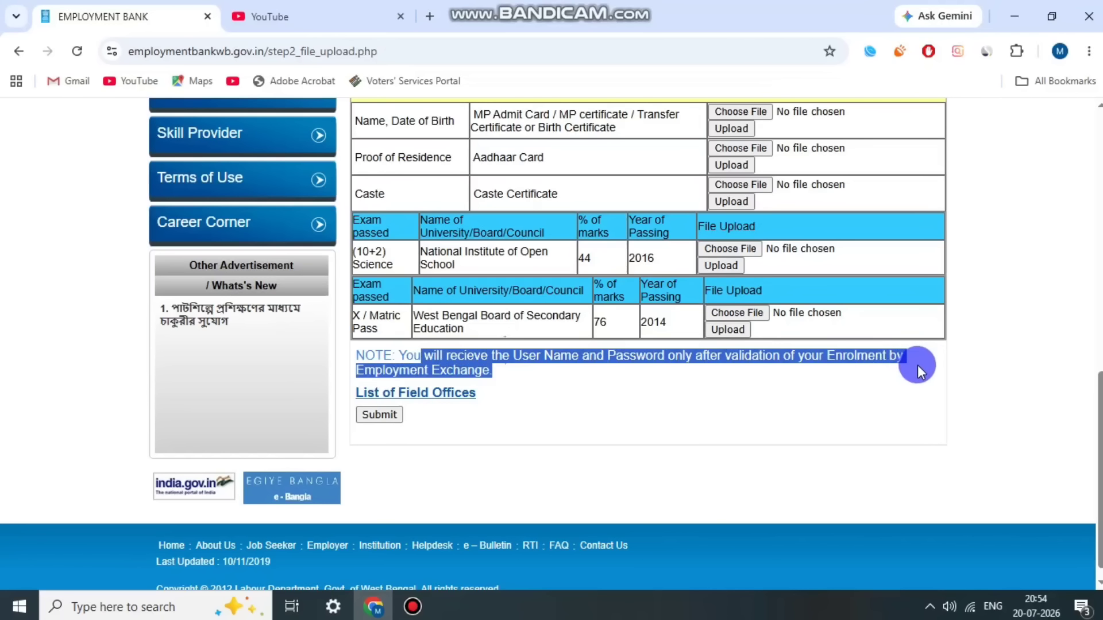
{"action": "left_click", "coordinate": [918, 364]}
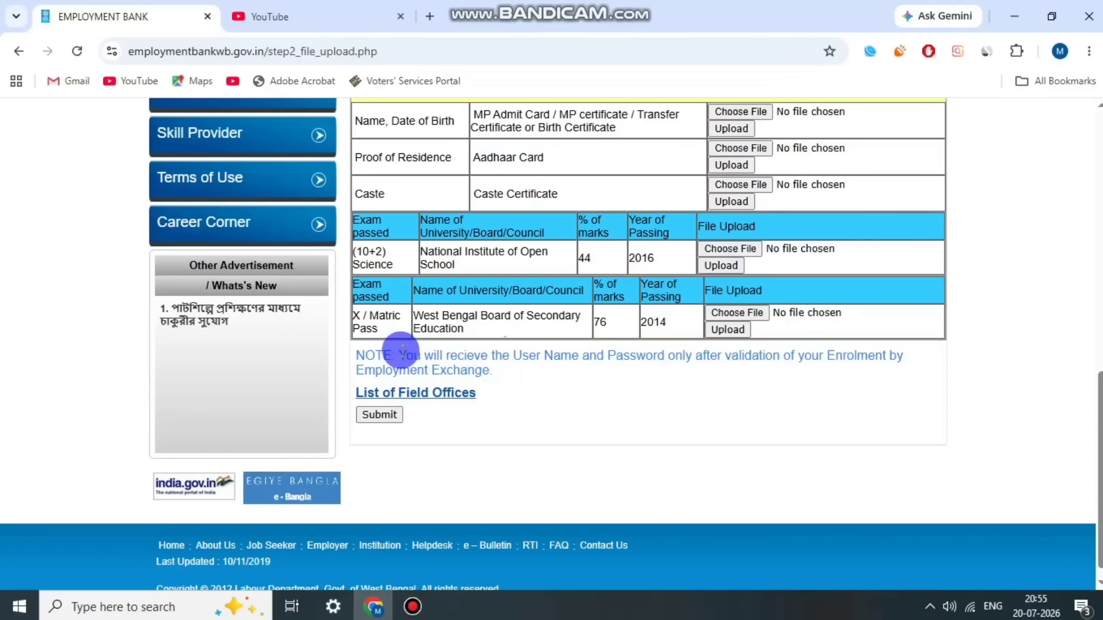
{"action": "left_click_drag", "start_coordinate": [399, 352], "coordinate": [831, 368]}
{"action": "left_click", "coordinate": [453, 361]}
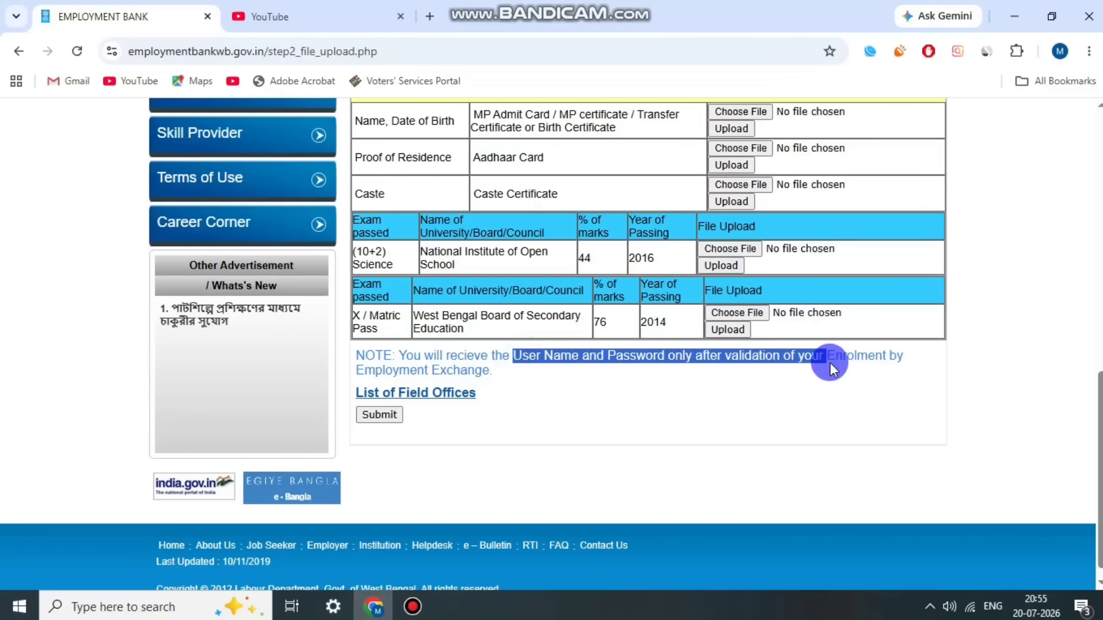
{"action": "left_click", "coordinate": [836, 361]}
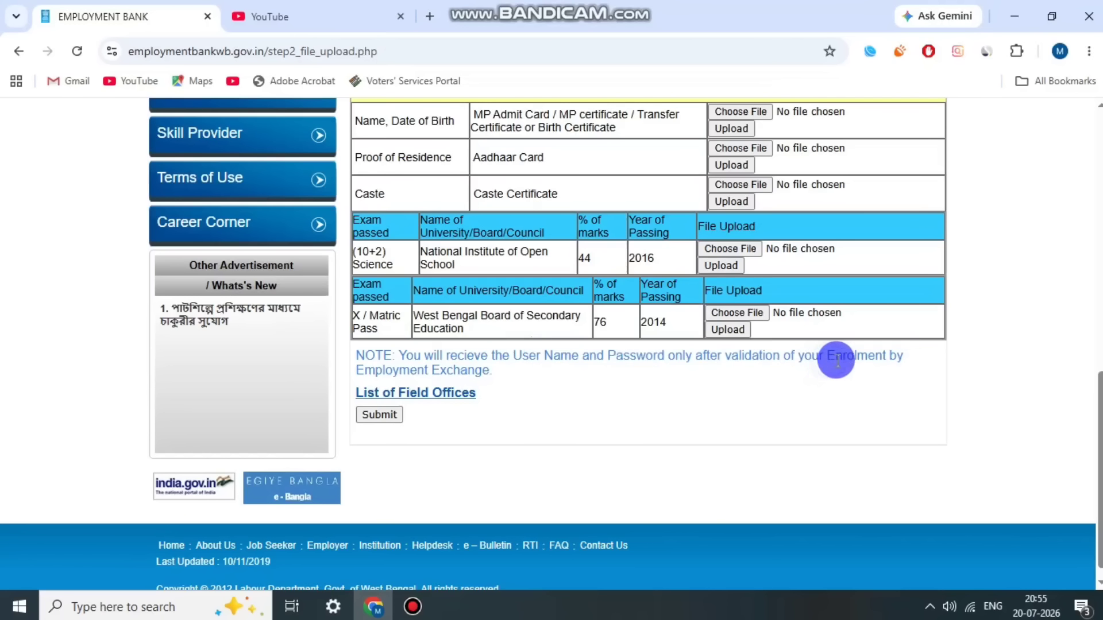
{"action": "triple_click", "coordinate": [467, 367]}
{"action": "left_click", "coordinate": [491, 364]}
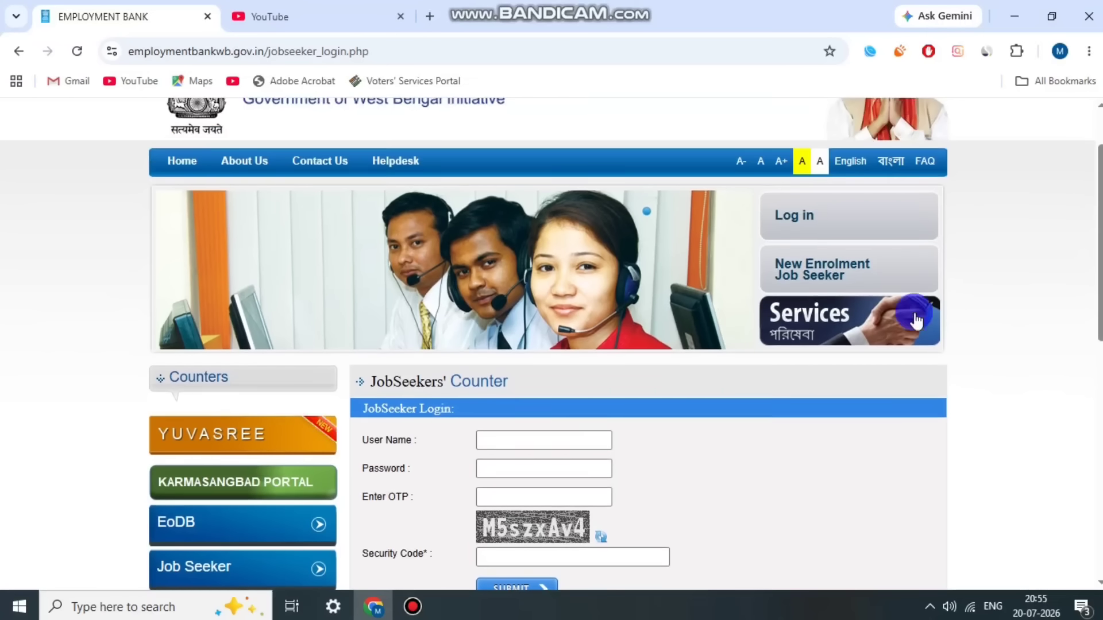
Step: Go to the Job Seeker Login page from the banner's Log in dropdown
{"action": "mouse_move", "coordinate": [812, 217]}
{"action": "left_click", "coordinate": [825, 255]}
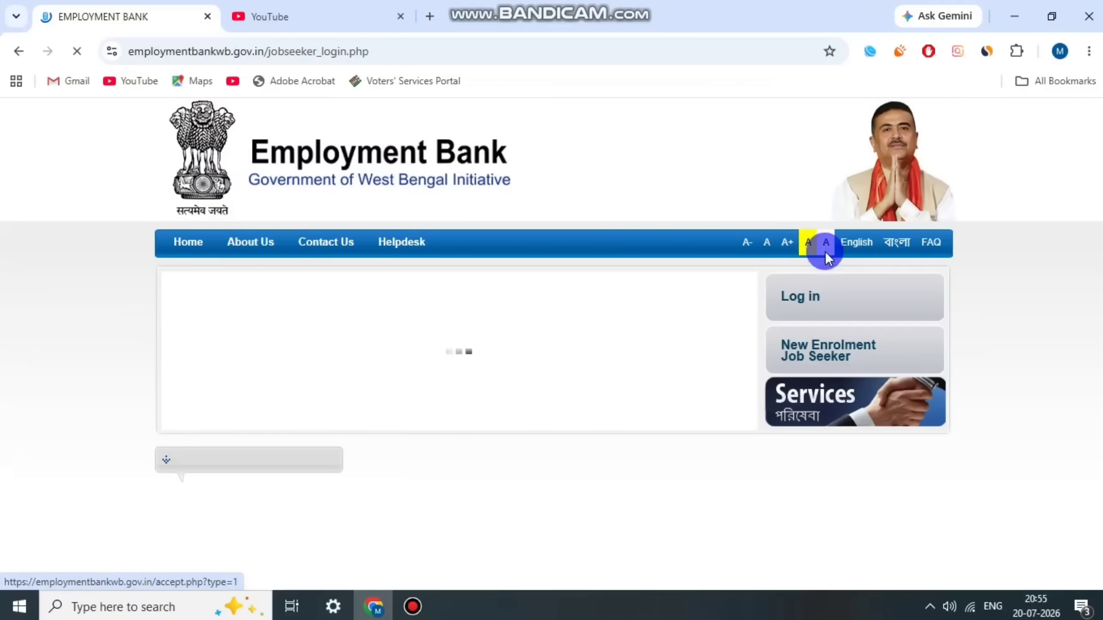
{"action": "scroll", "coordinate": [463, 420], "scroll_direction": "down", "scroll_amount": 3}
{"action": "scroll", "coordinate": [485, 420], "scroll_direction": "down", "scroll_amount": 1}
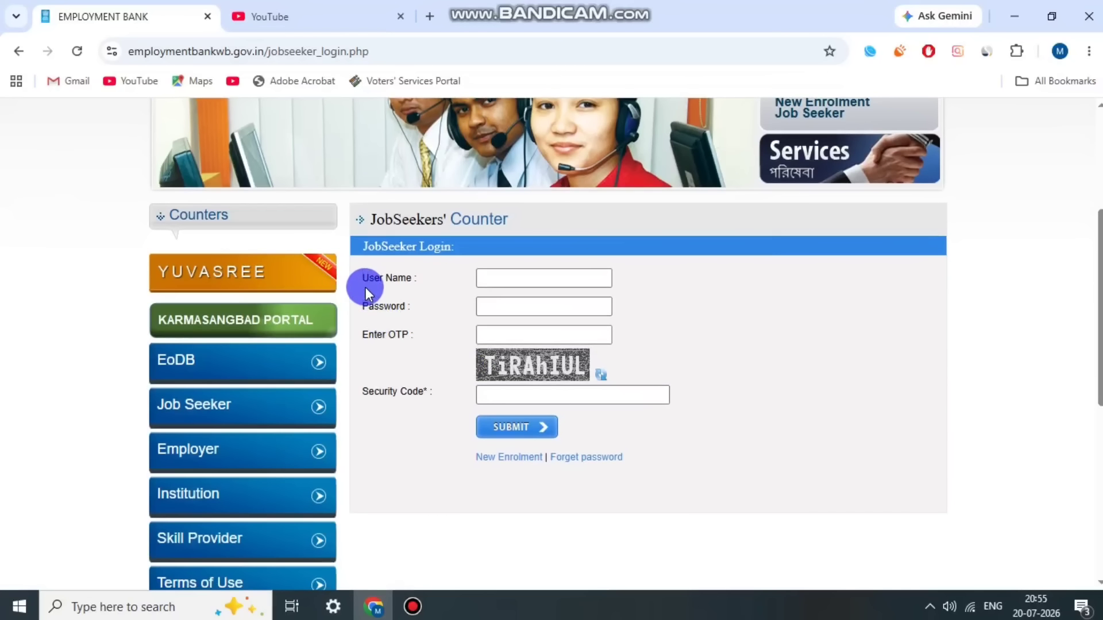
{"action": "left_click", "coordinate": [376, 320]}
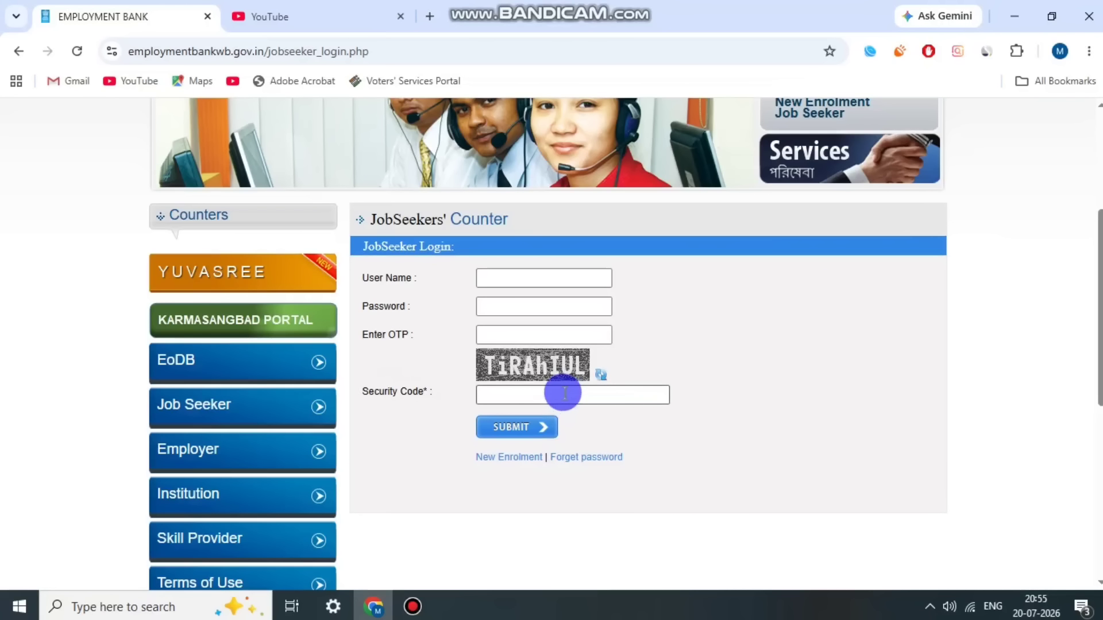
Step: Review the user name, password, OTP and security code form, getting a new security code image
{"action": "scroll", "coordinate": [674, 408], "scroll_direction": "up", "scroll_amount": 1}
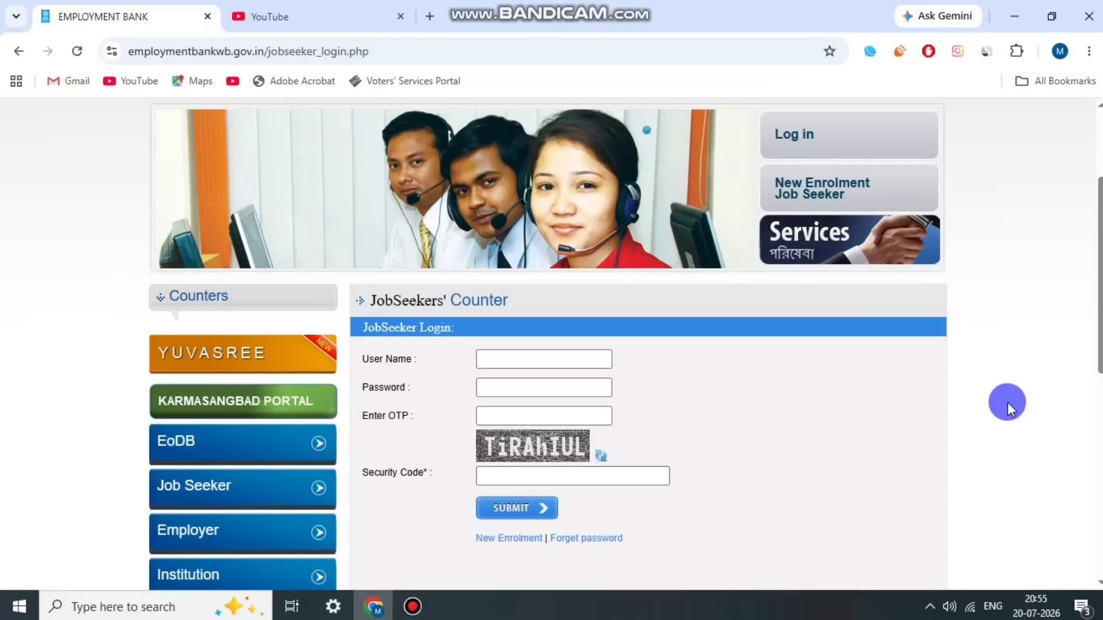
{"action": "scroll", "coordinate": [1005, 402], "scroll_direction": "up", "scroll_amount": 2}
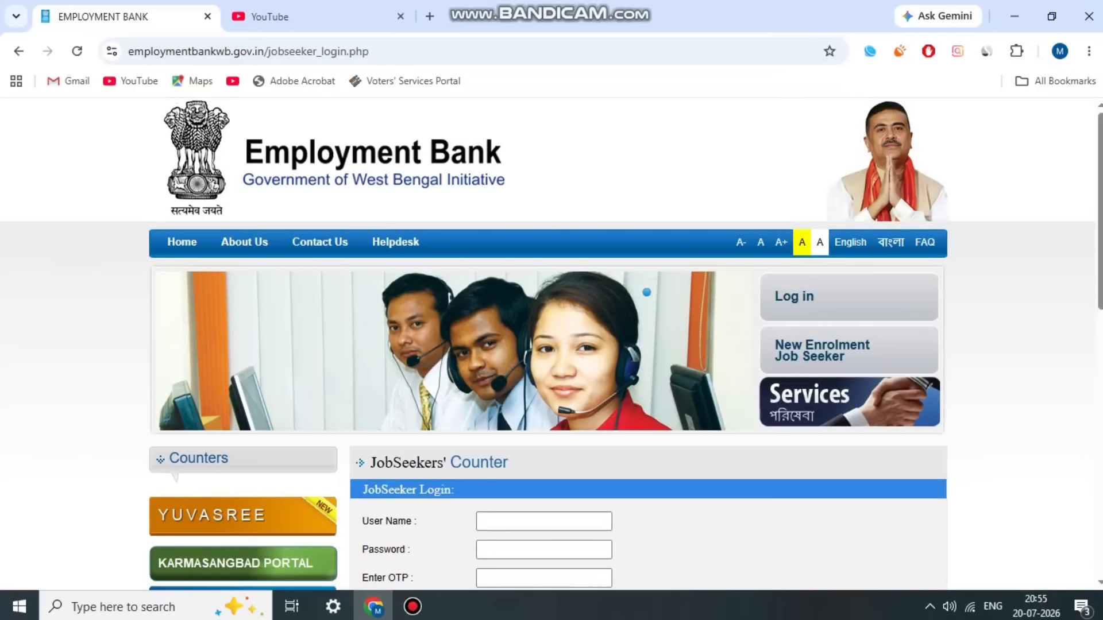
{"action": "scroll", "coordinate": [1083, 328], "scroll_direction": "down", "scroll_amount": 1}
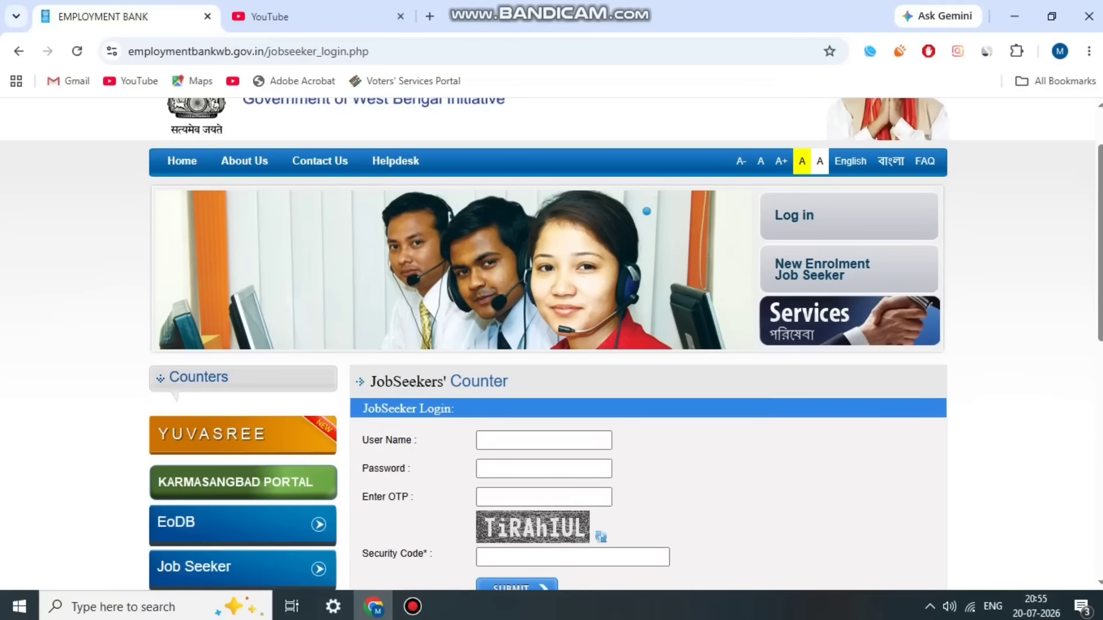
{"action": "scroll", "coordinate": [1034, 375], "scroll_direction": "up", "scroll_amount": 1}
{"action": "scroll", "coordinate": [1038, 371], "scroll_direction": "down", "scroll_amount": 2}
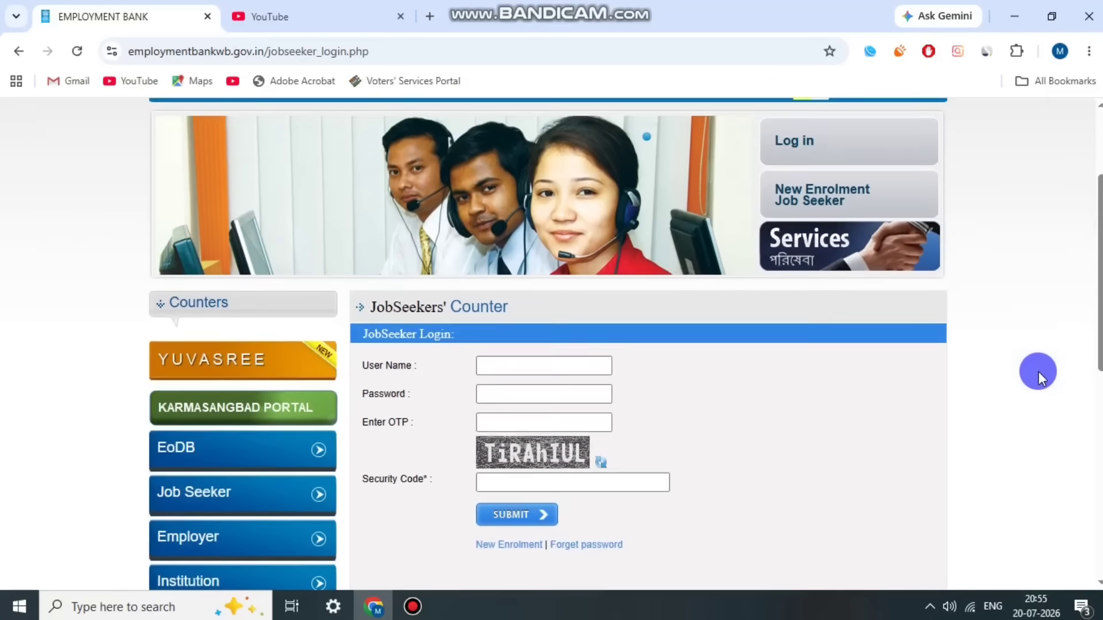
{"action": "scroll", "coordinate": [1038, 371], "scroll_direction": "up", "scroll_amount": 2}
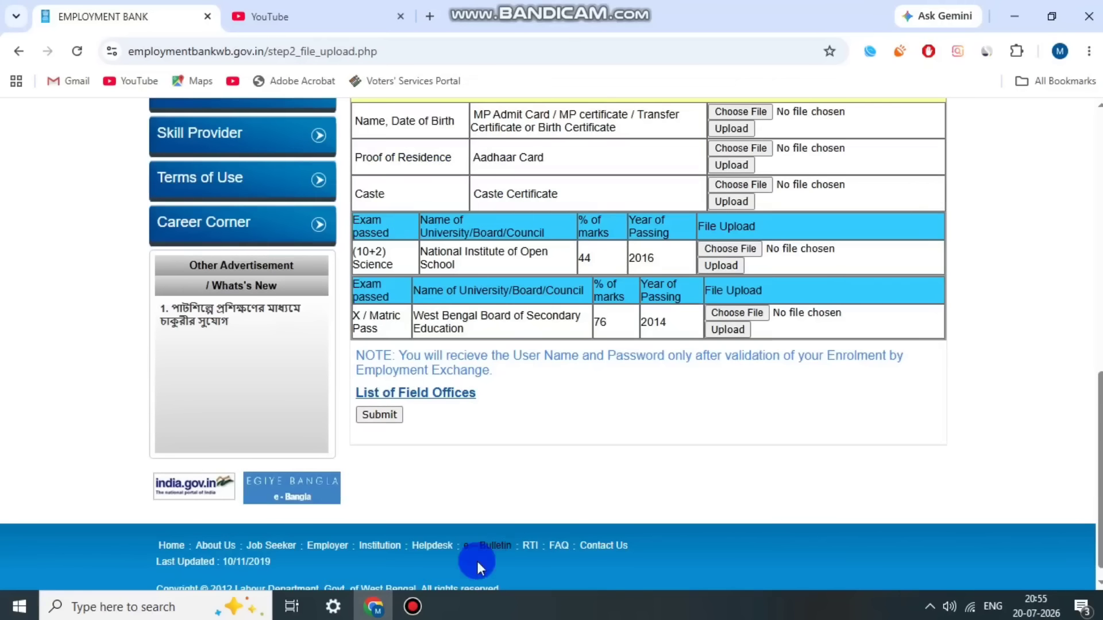
{"action": "left_click", "coordinate": [413, 606]}
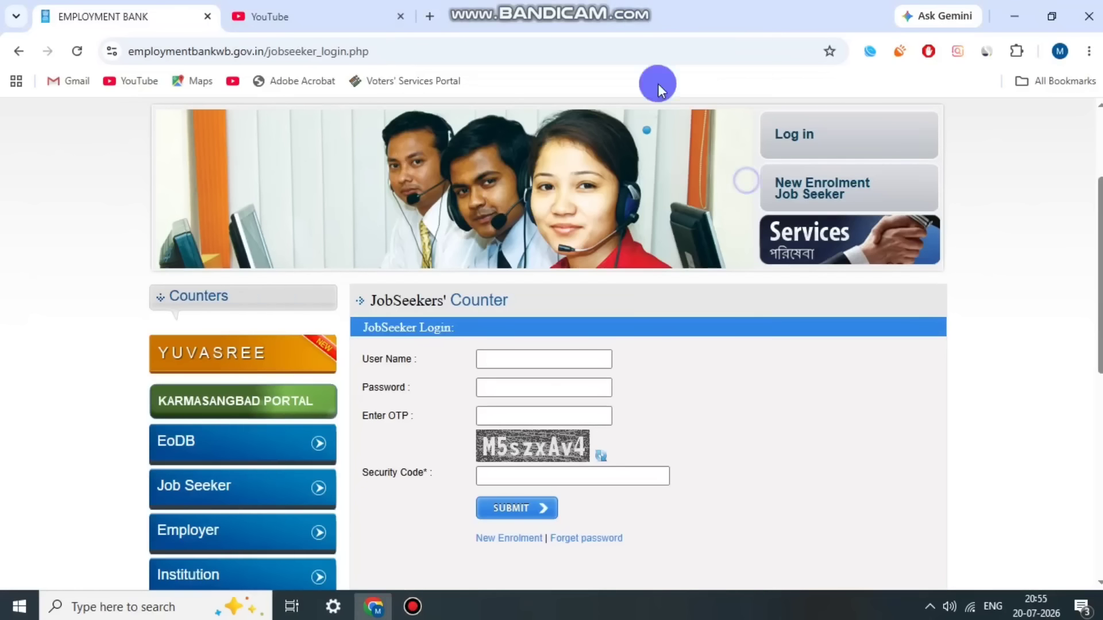
{"action": "scroll", "coordinate": [608, 399], "scroll_direction": "up", "scroll_amount": 1}
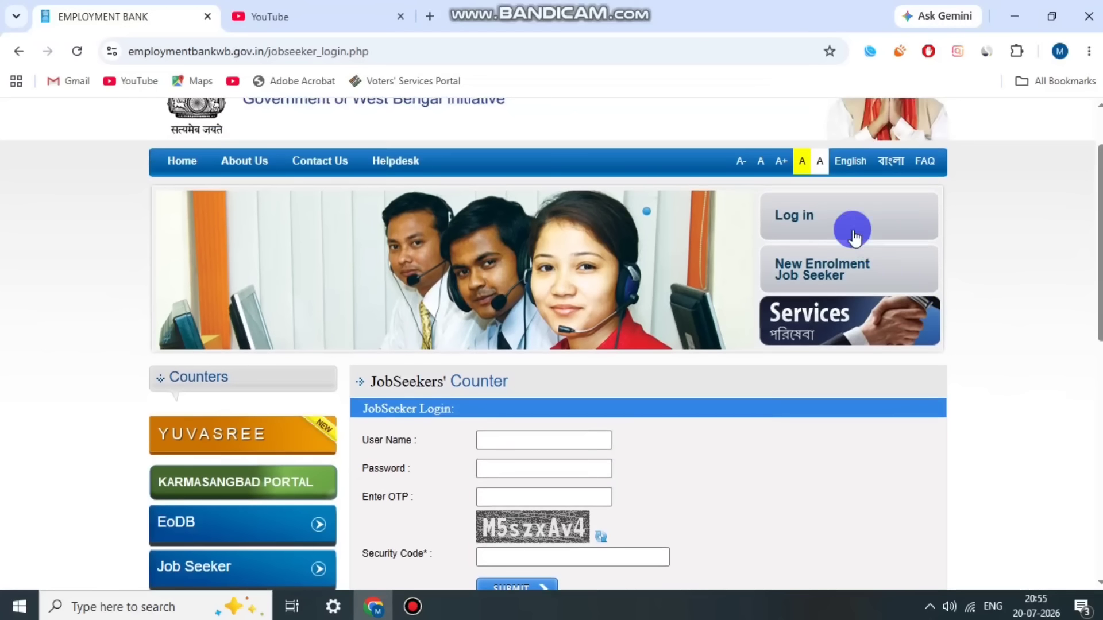
{"action": "mouse_move", "coordinate": [814, 221]}
{"action": "left_click", "coordinate": [825, 256]}
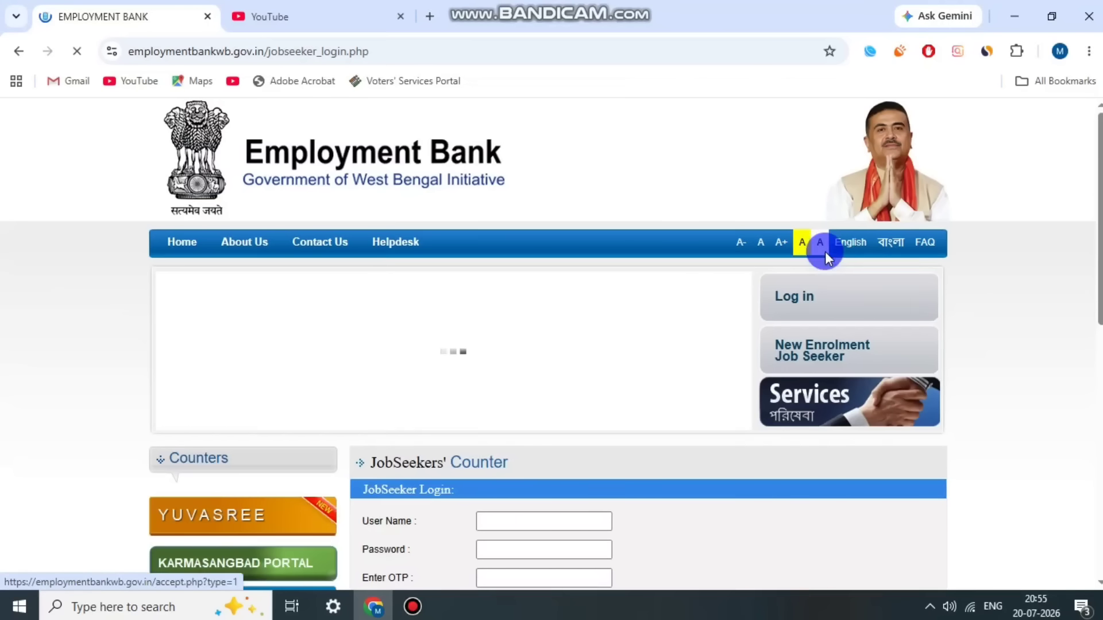
{"action": "scroll", "coordinate": [508, 419], "scroll_direction": "down", "scroll_amount": 4}
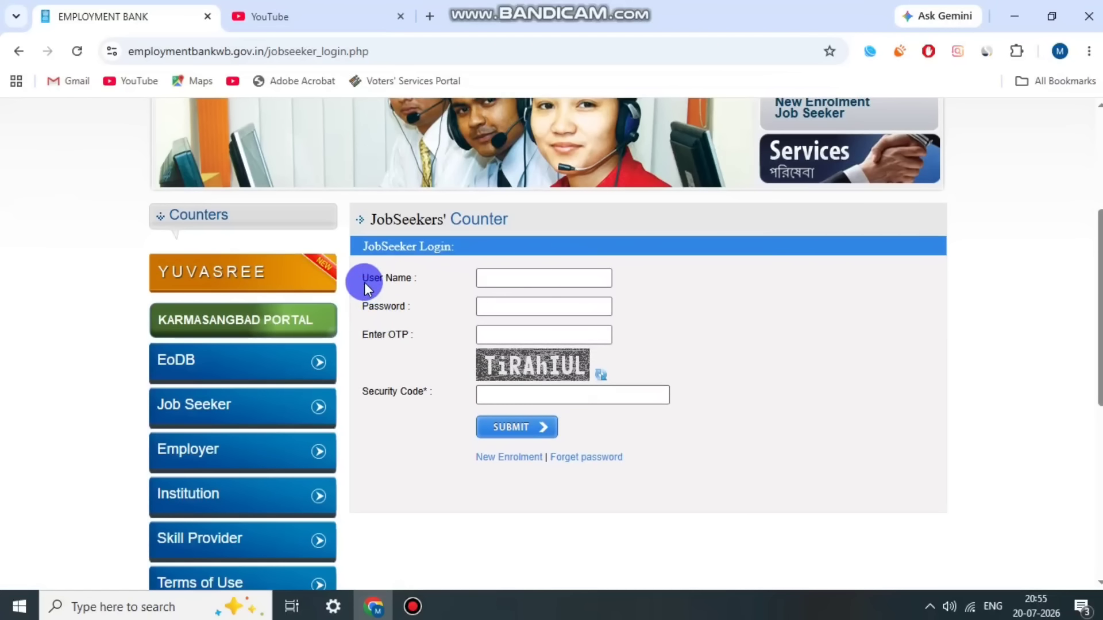
{"action": "left_click_drag", "start_coordinate": [354, 308], "coordinate": [385, 309]}
{"action": "left_click", "coordinate": [378, 338]}
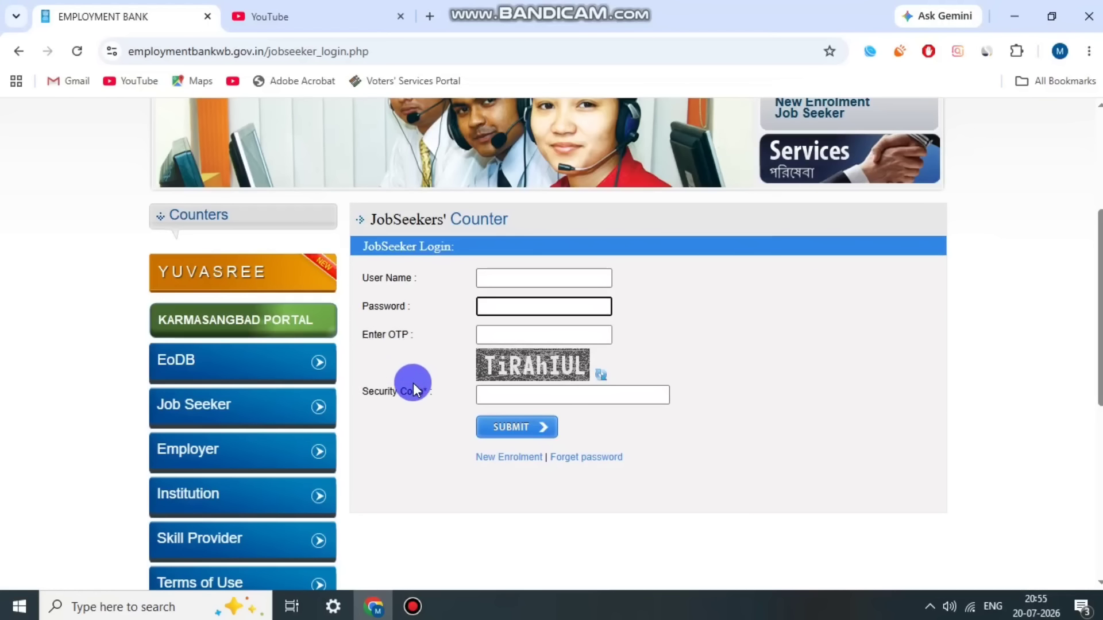
{"action": "left_click_drag", "start_coordinate": [395, 392], "coordinate": [417, 391]}
{"action": "left_click", "coordinate": [576, 397]}
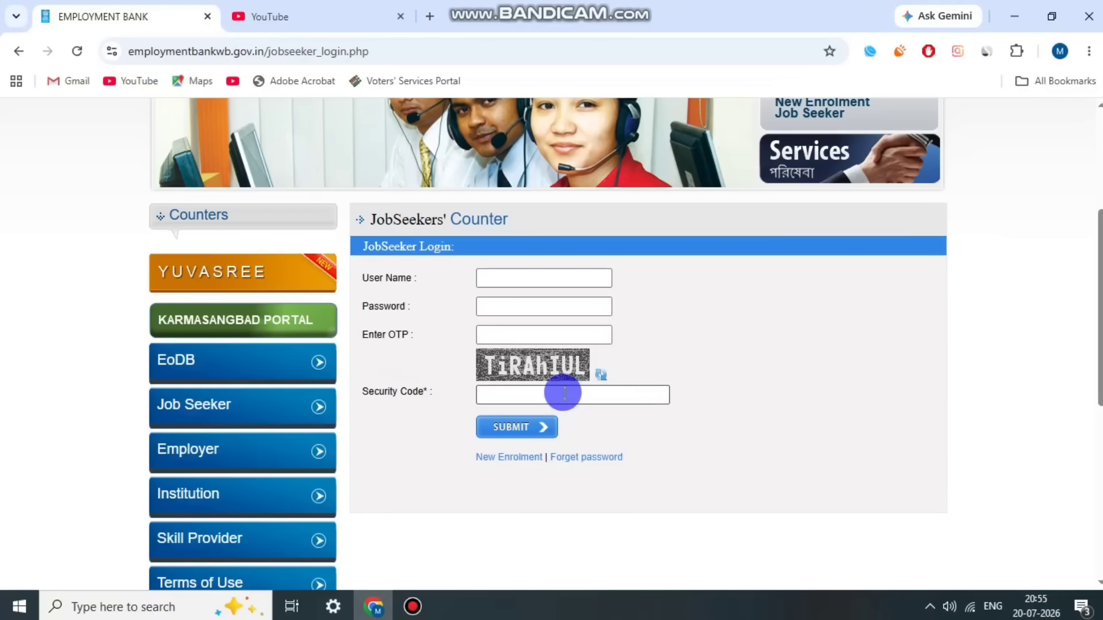
{"action": "scroll", "coordinate": [804, 413], "scroll_direction": "up", "scroll_amount": 1}
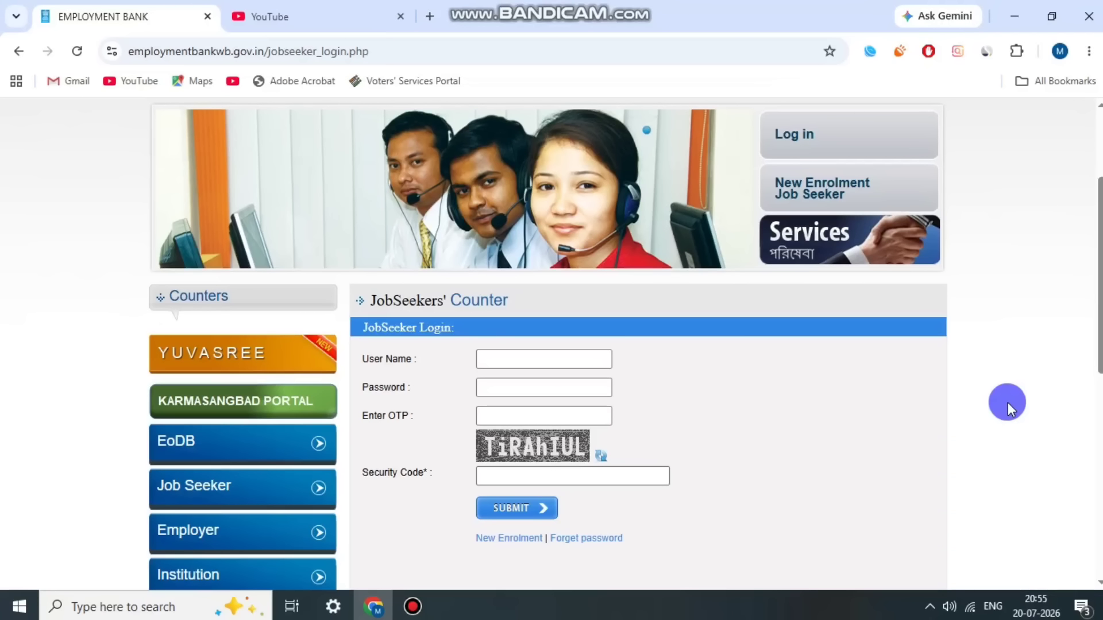
{"action": "scroll", "coordinate": [1006, 402], "scroll_direction": "up", "scroll_amount": 2}
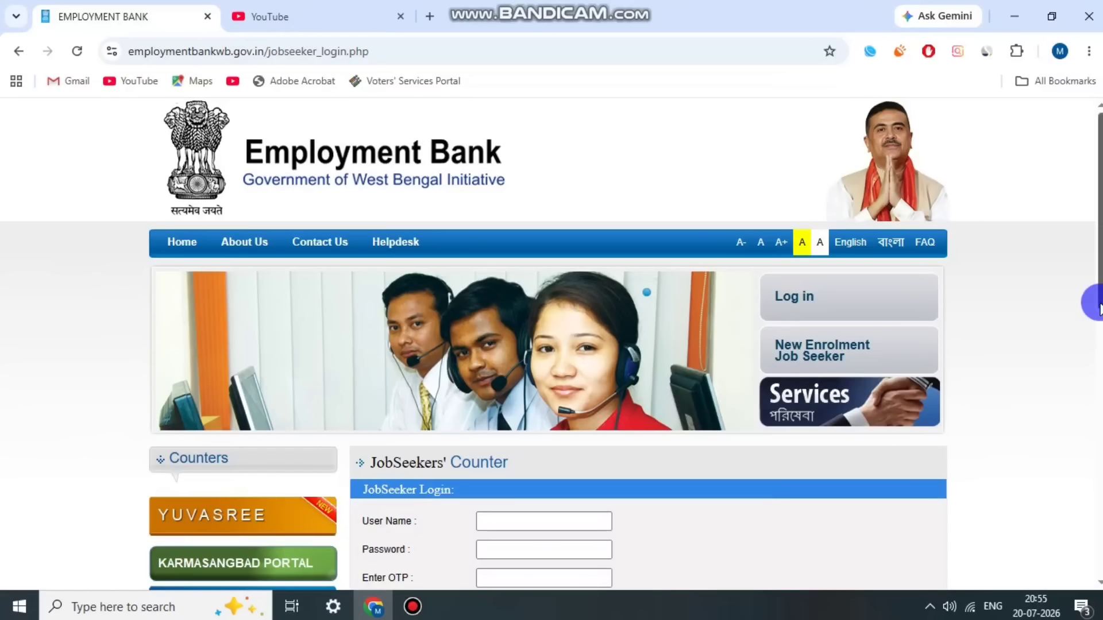
{"action": "scroll", "coordinate": [1091, 336], "scroll_direction": "down", "scroll_amount": 1}
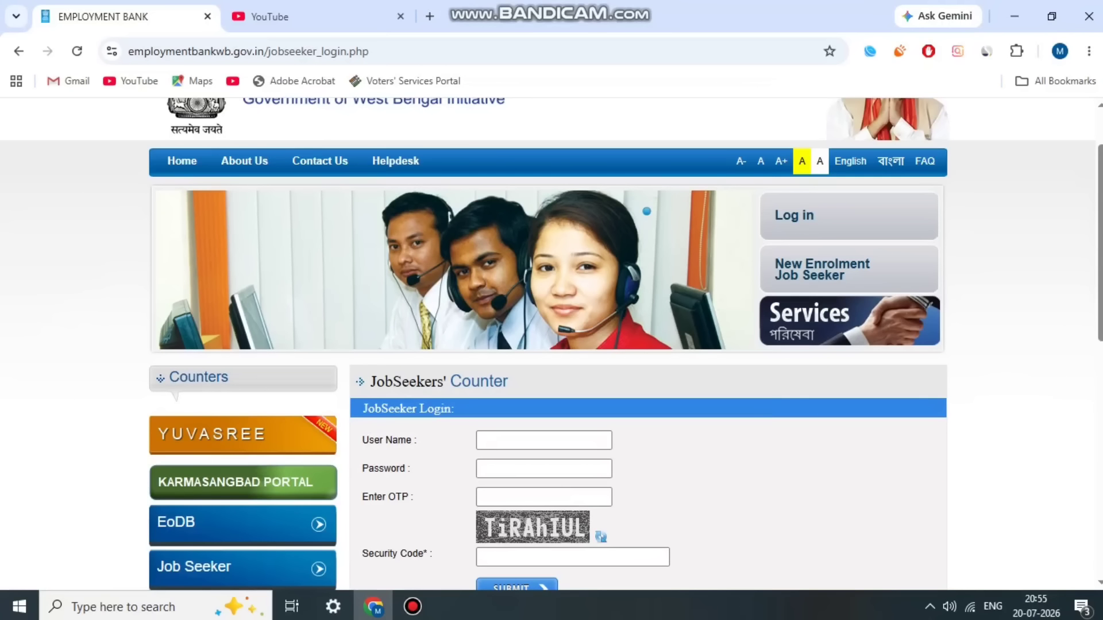
{"action": "scroll", "coordinate": [911, 433], "scroll_direction": "up", "scroll_amount": 1}
{"action": "scroll", "coordinate": [1038, 370], "scroll_direction": "down", "scroll_amount": 3}
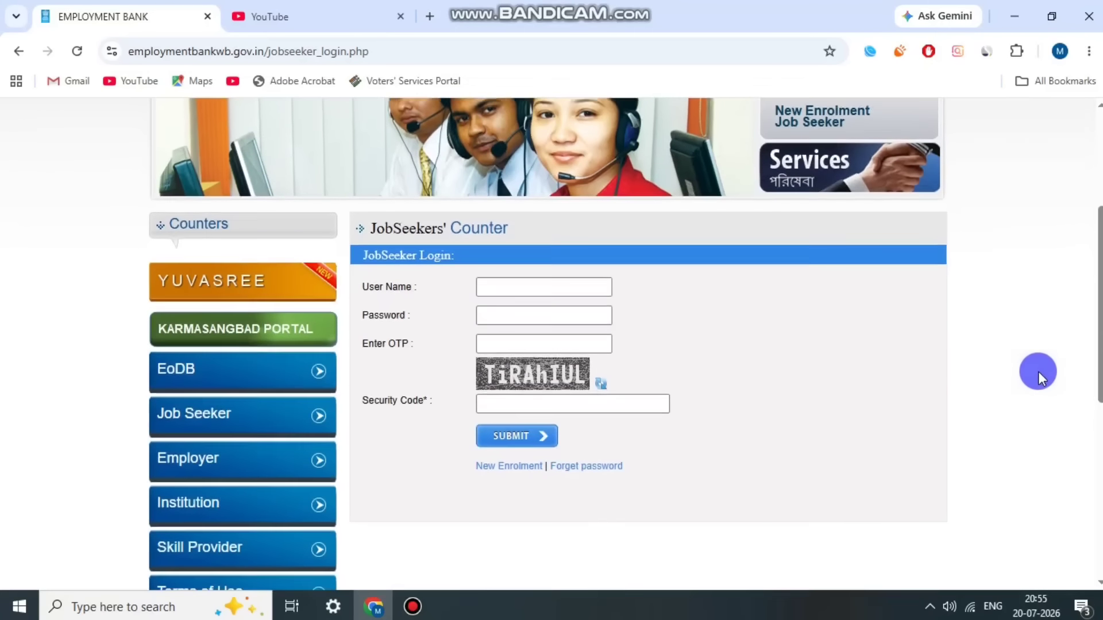
{"action": "scroll", "coordinate": [1038, 371], "scroll_direction": "up", "scroll_amount": 3}
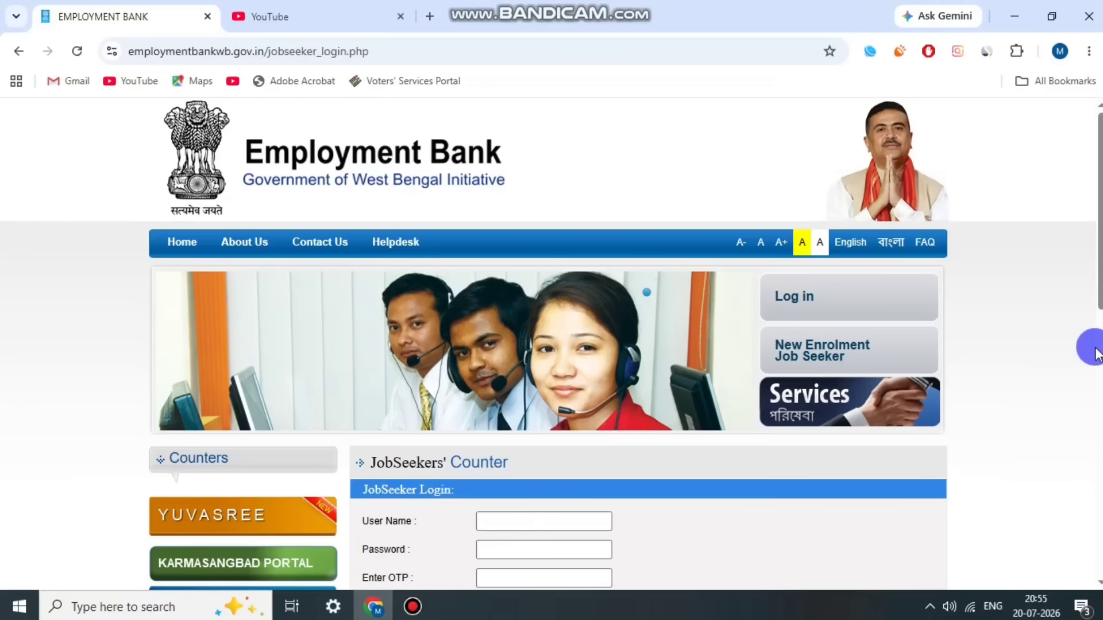
{"action": "scroll", "coordinate": [1091, 356], "scroll_direction": "down", "scroll_amount": 10}
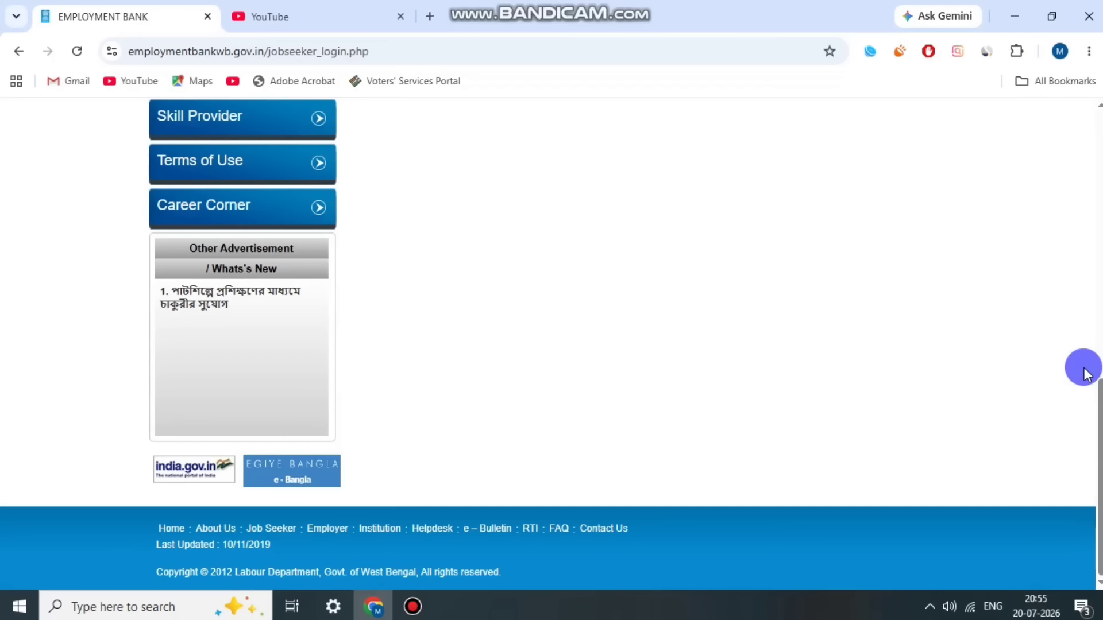
{"action": "scroll", "coordinate": [1079, 370], "scroll_direction": "up", "scroll_amount": 10}
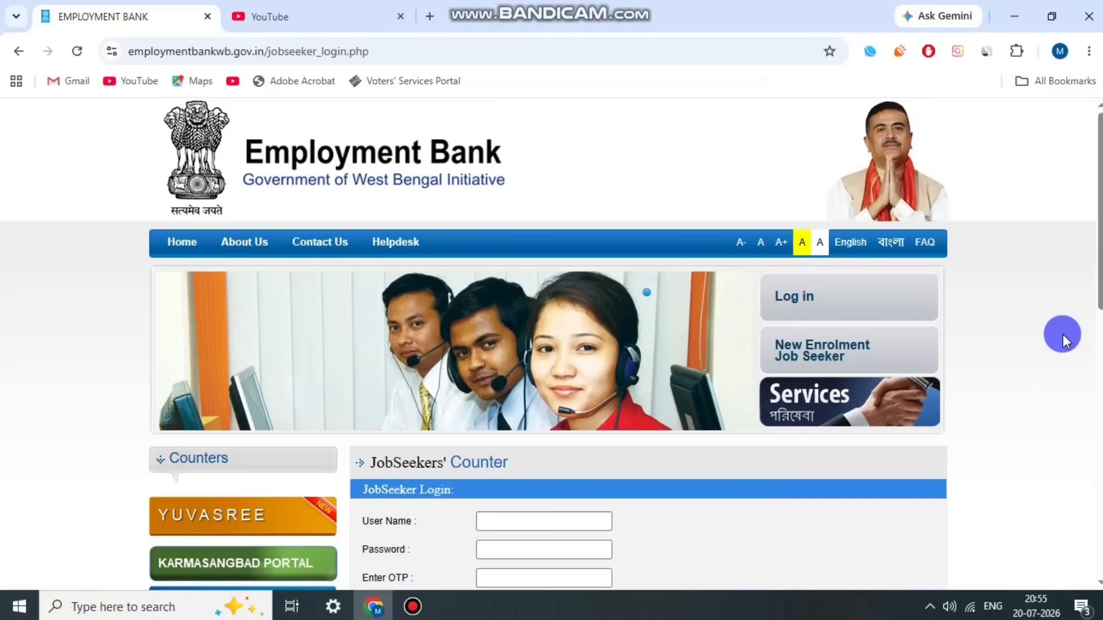